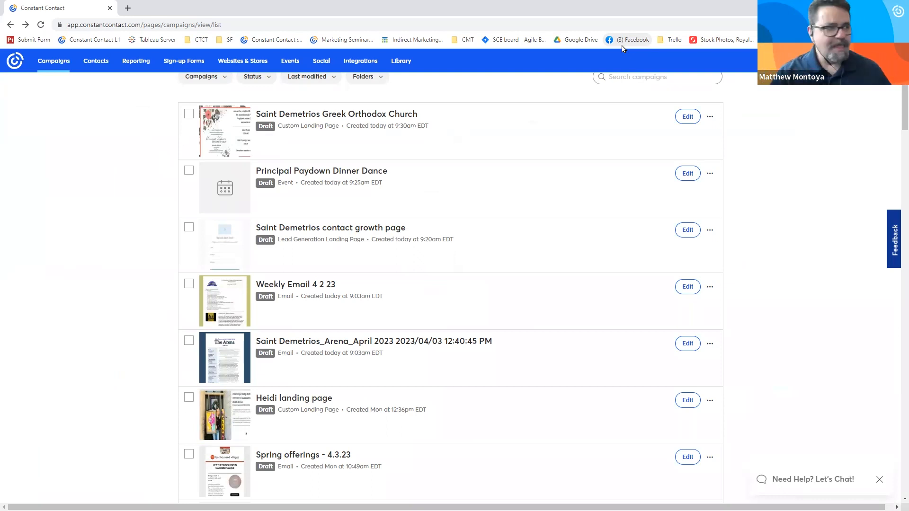
# - Search the available integrations for "offi"
pyautogui.click(358, 65)
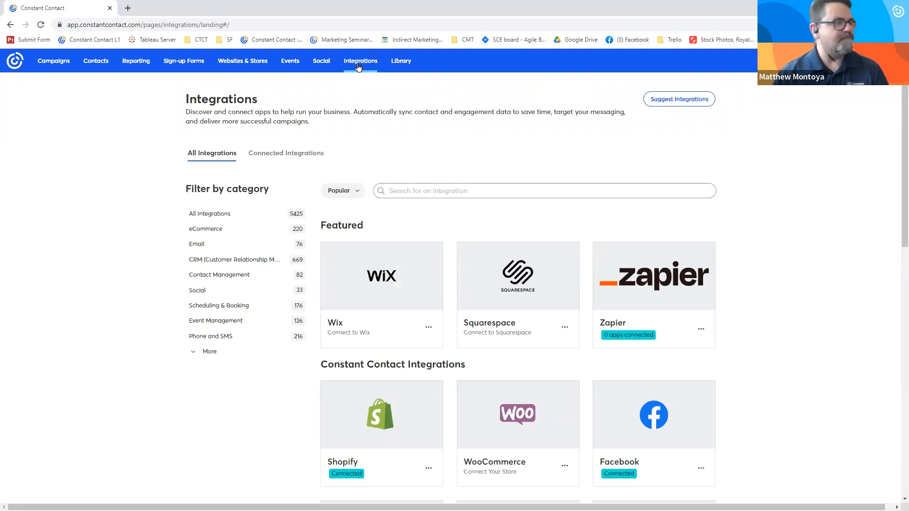
pyautogui.click(456, 188)
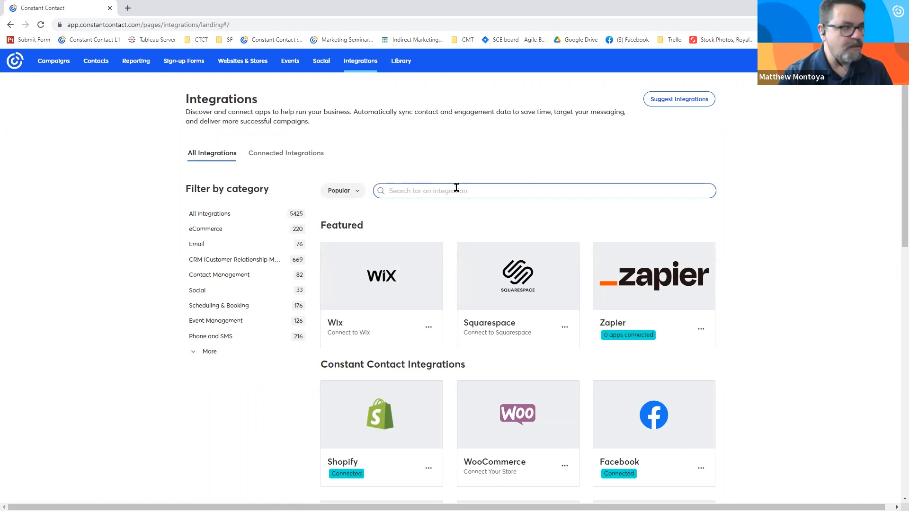
pyautogui.write('offi')
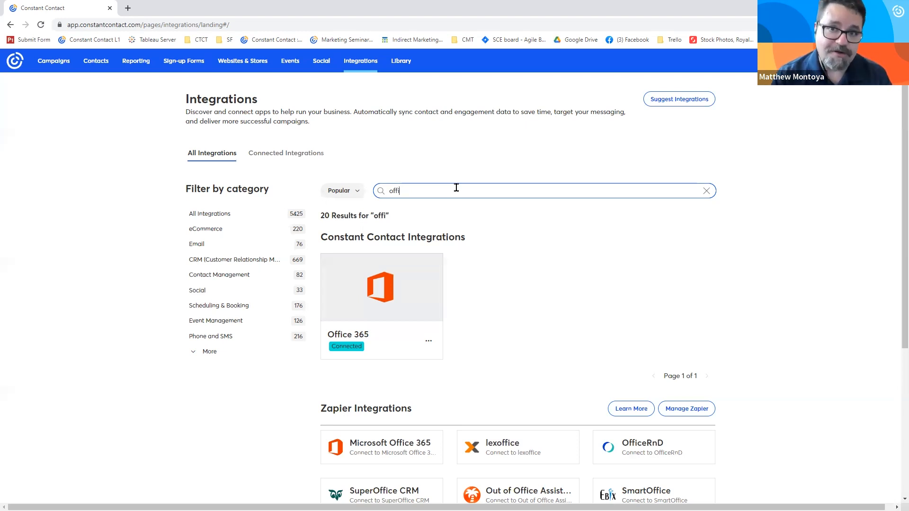
# - Open the Weekly Email 4 2 23 draft campaign in the email editor and look over its upper sections
pyautogui.click(57, 61)
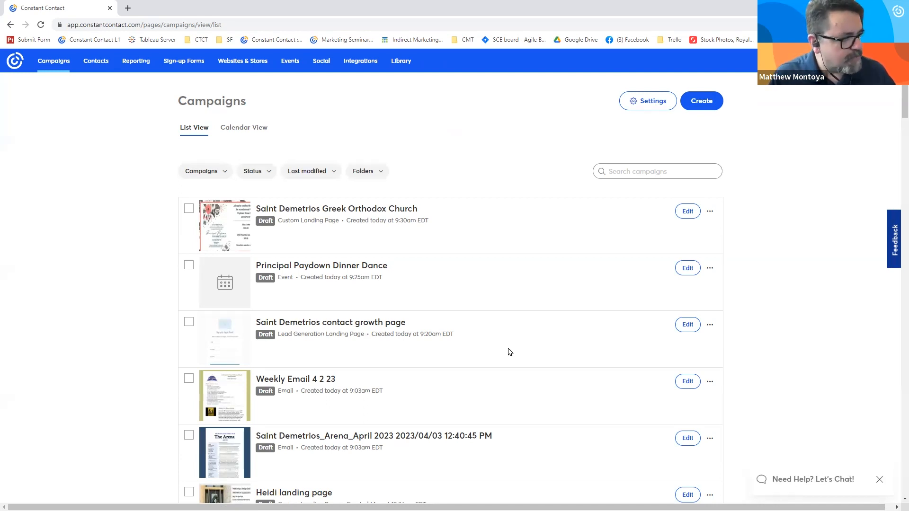
pyautogui.click(326, 378)
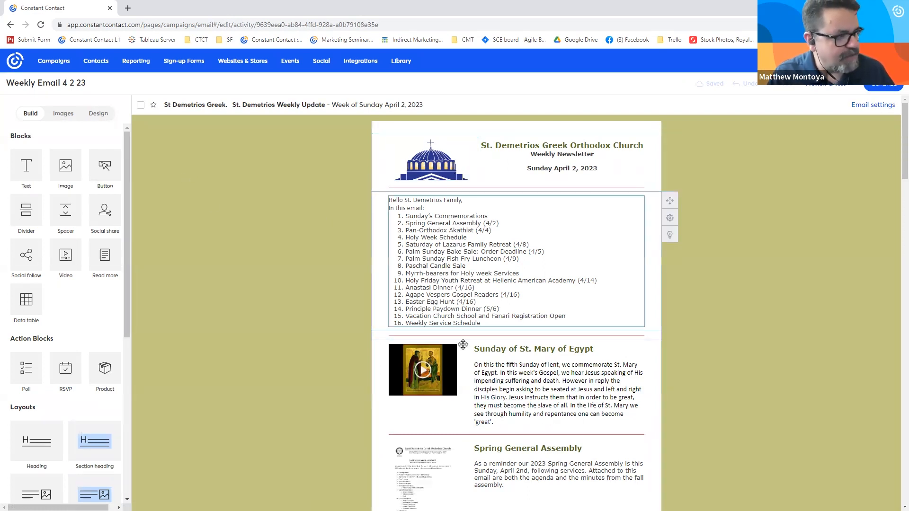
pyautogui.scroll(-5, 408, 396)
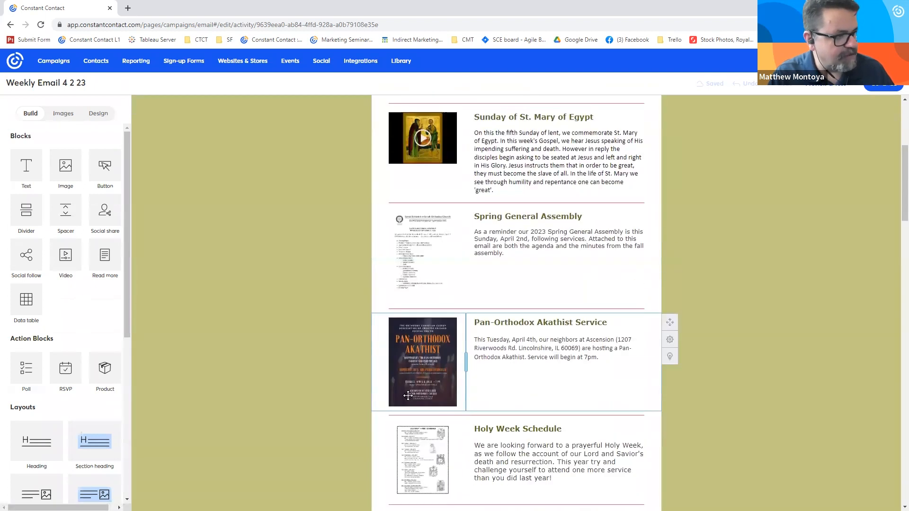
pyautogui.scroll(5, 408, 396)
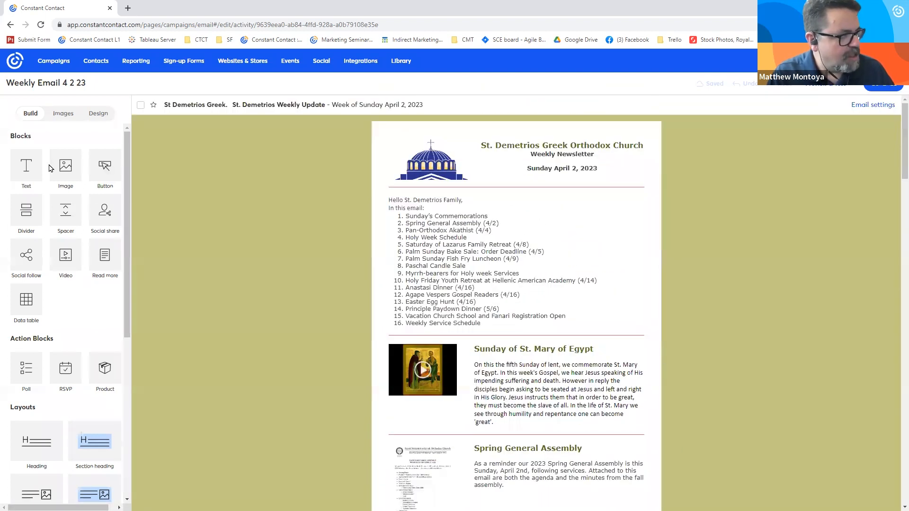
# - Add an image block above the greeting text and open the image library for it
pyautogui.moveTo(59, 165); pyautogui.dragTo(495, 204)
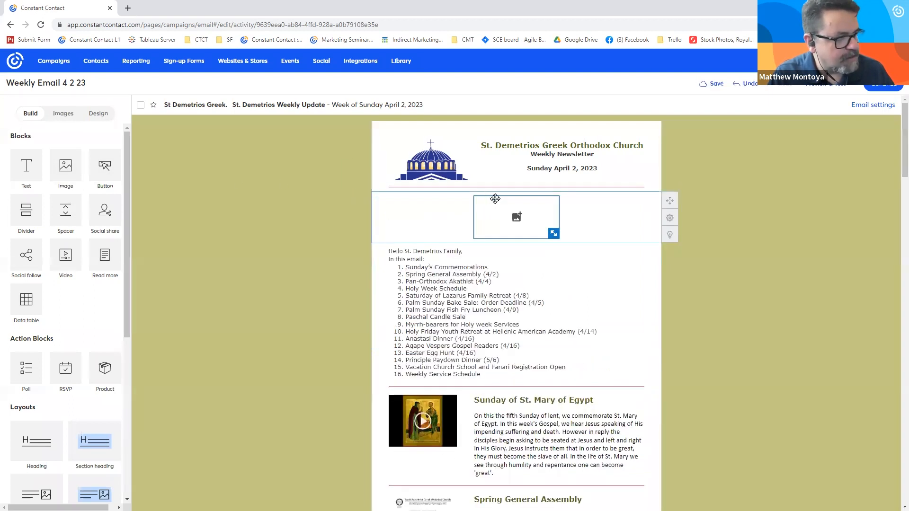
pyautogui.click(496, 199)
pyautogui.click(460, 183)
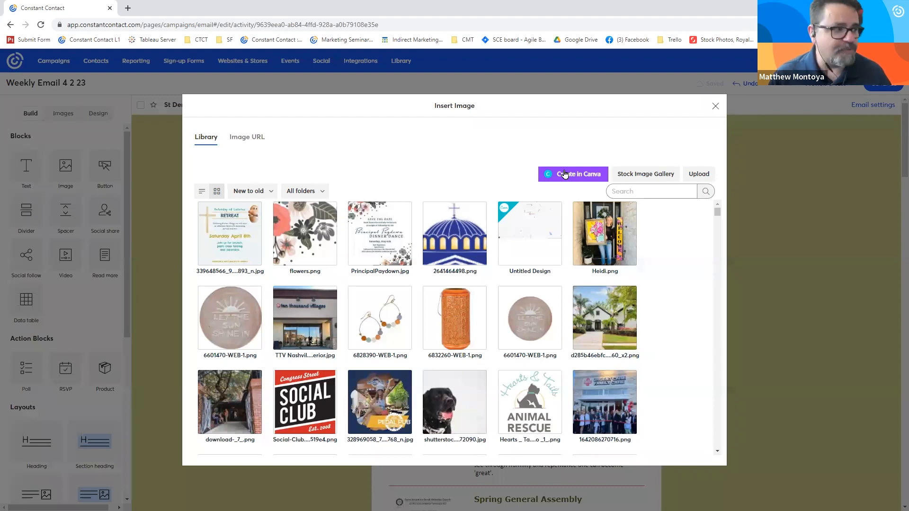
# - Create a Canva image from the 1080 x 1080 px NJ Best Practices project design, save it to the library and insert it into the email
pyautogui.click(565, 174)
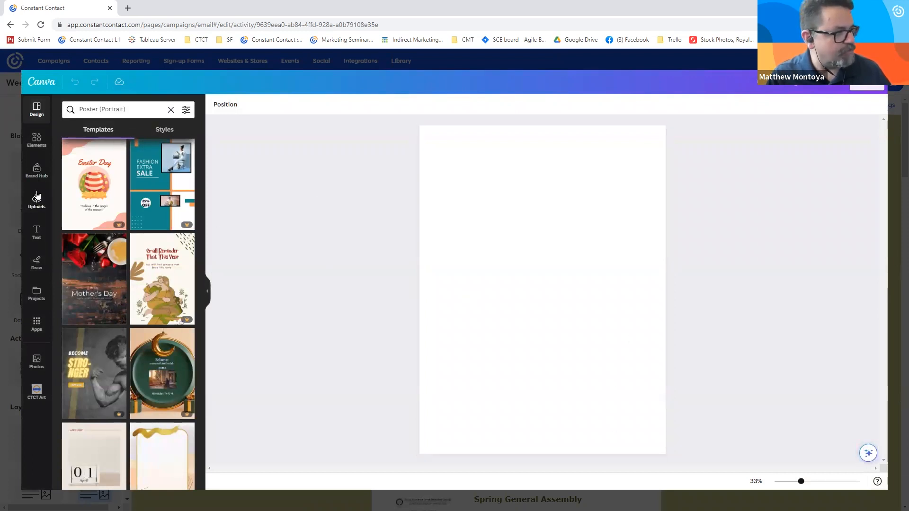
pyautogui.click(37, 293)
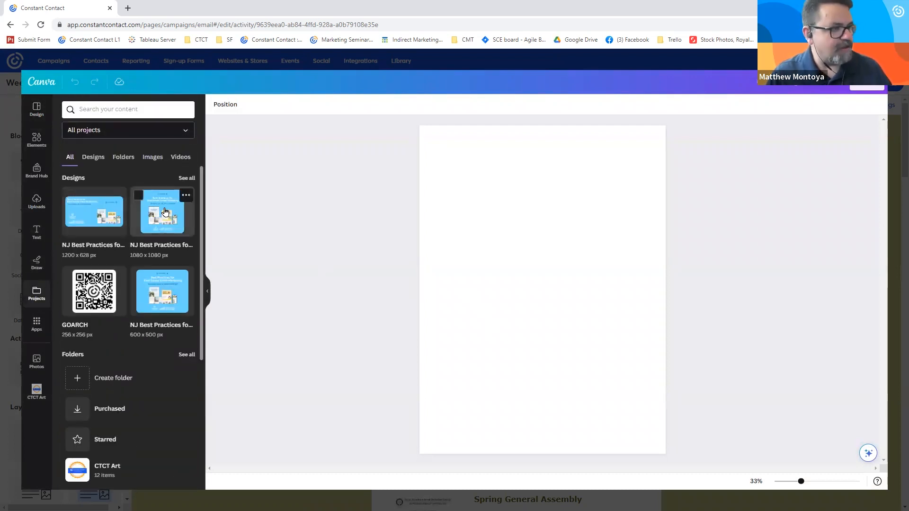
pyautogui.click(164, 211)
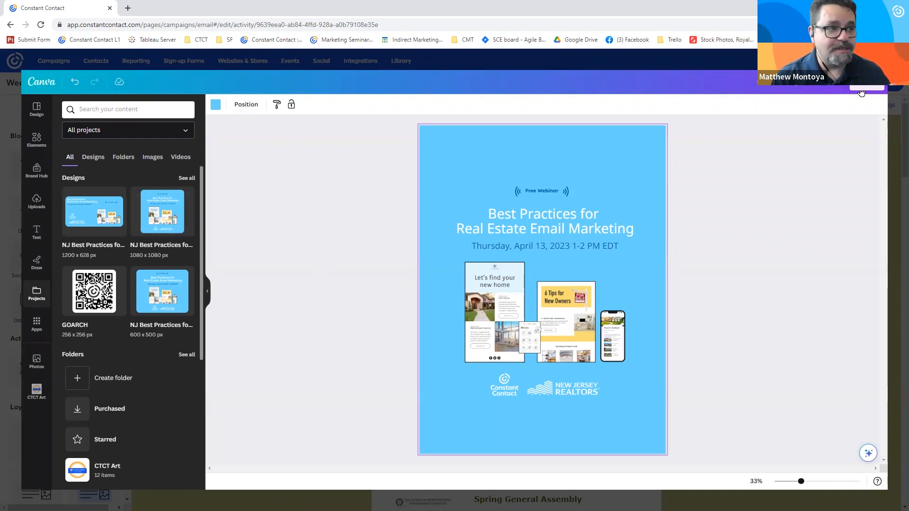
pyautogui.click(861, 90)
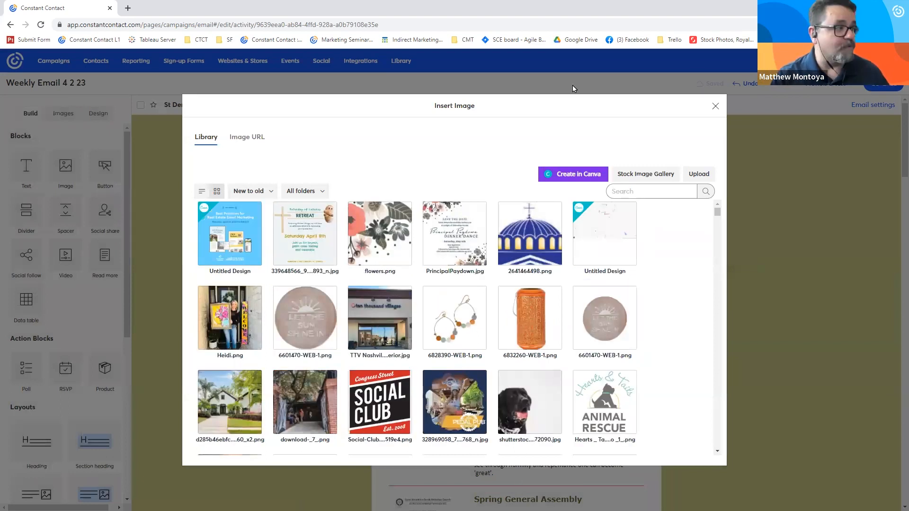
pyautogui.click(239, 261)
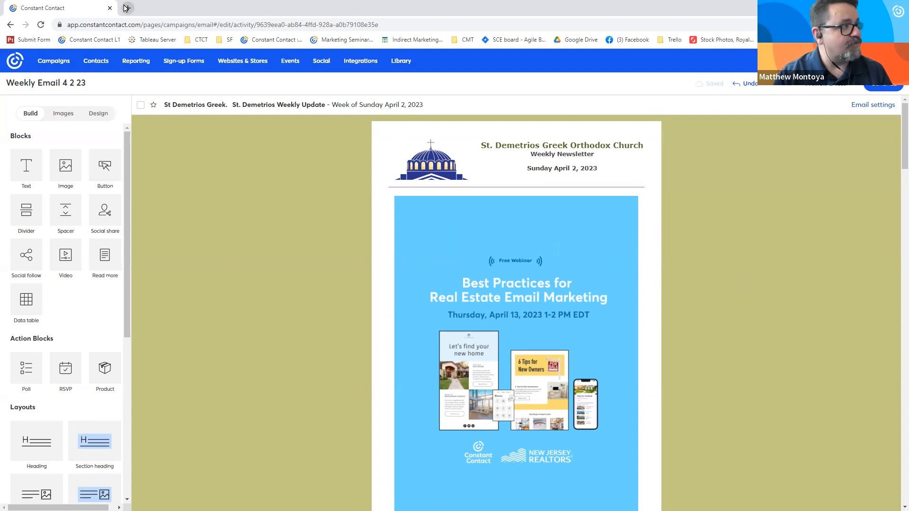
# - Switch to Canva in a new browser tab and open the 1200 px wide NJ Best Practices for Real Estate Email Marketing design
pyautogui.click(127, 8)
pyautogui.write('canva.com')
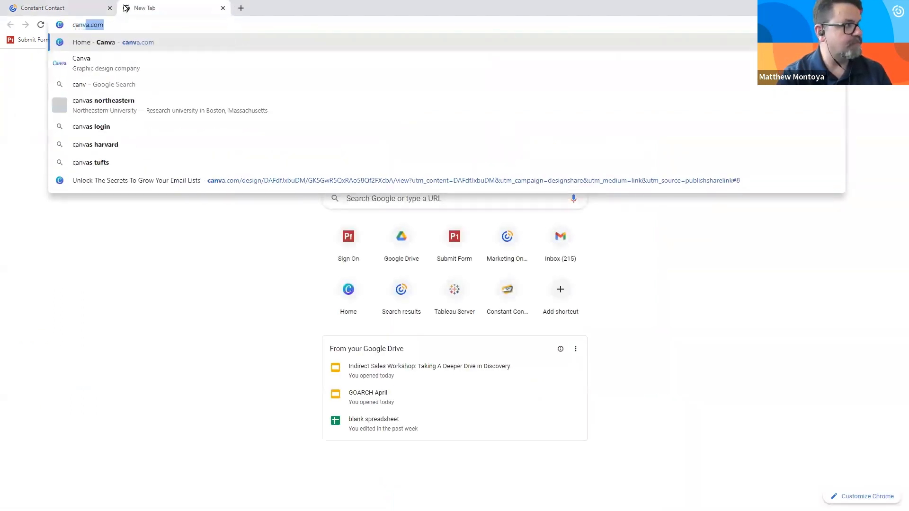
pyautogui.press('Return')
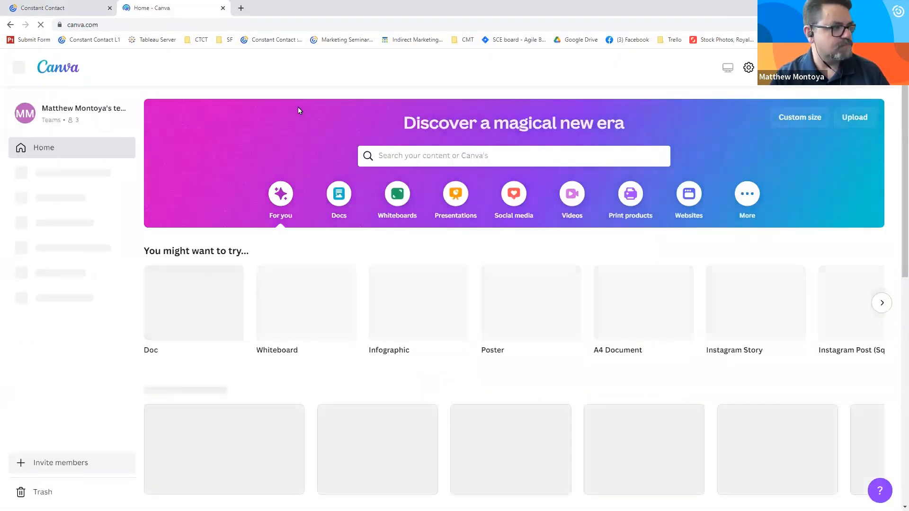
pyautogui.scroll(-5, 219, 383)
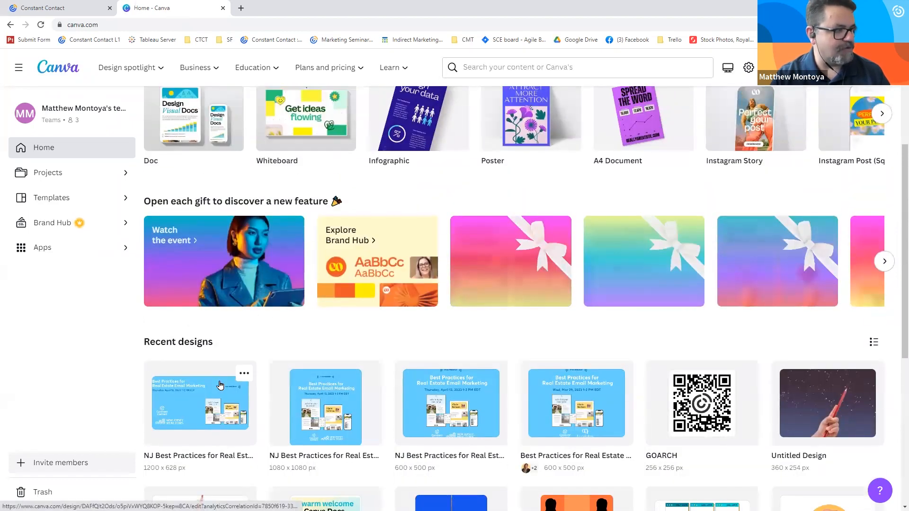
pyautogui.click(219, 384)
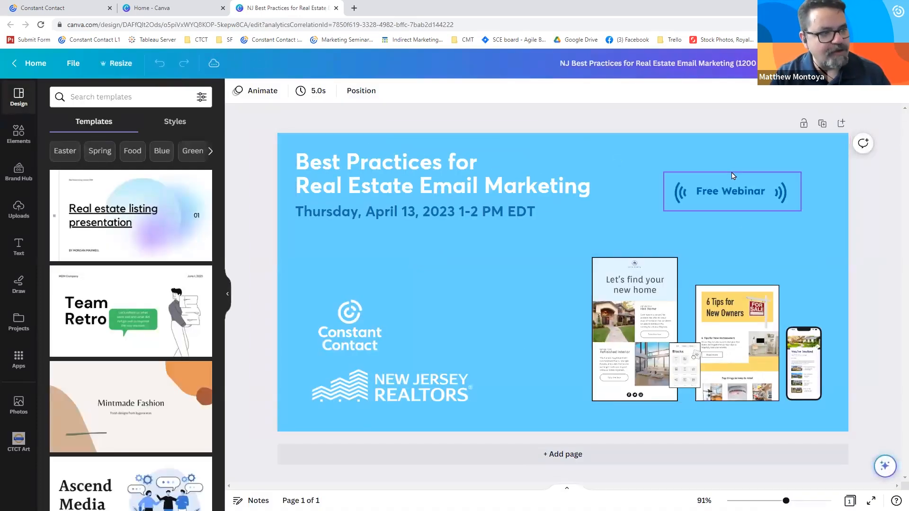
# - Search all of the design's sharing options for "const" and open the Constant Contact publishing option
pyautogui.click(879, 63)
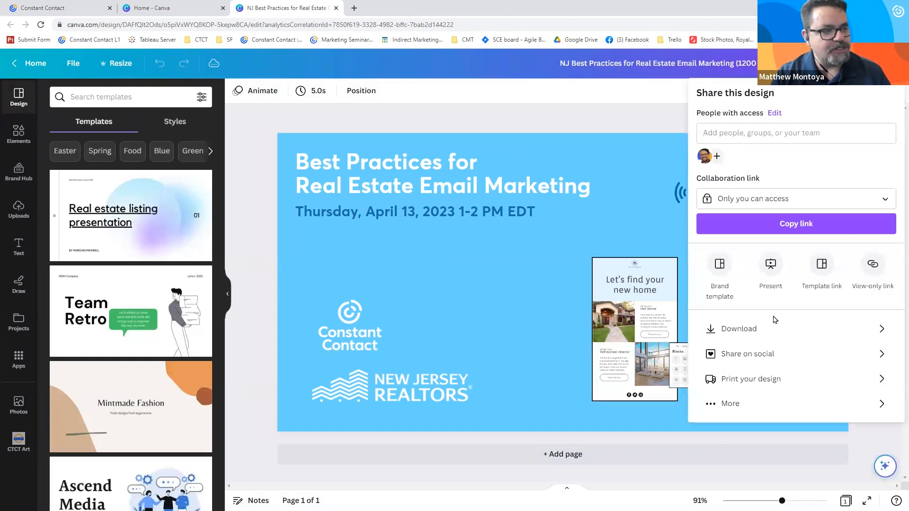
pyautogui.click(735, 404)
pyautogui.scroll(-2, 744, 374)
pyautogui.scroll(2, 744, 369)
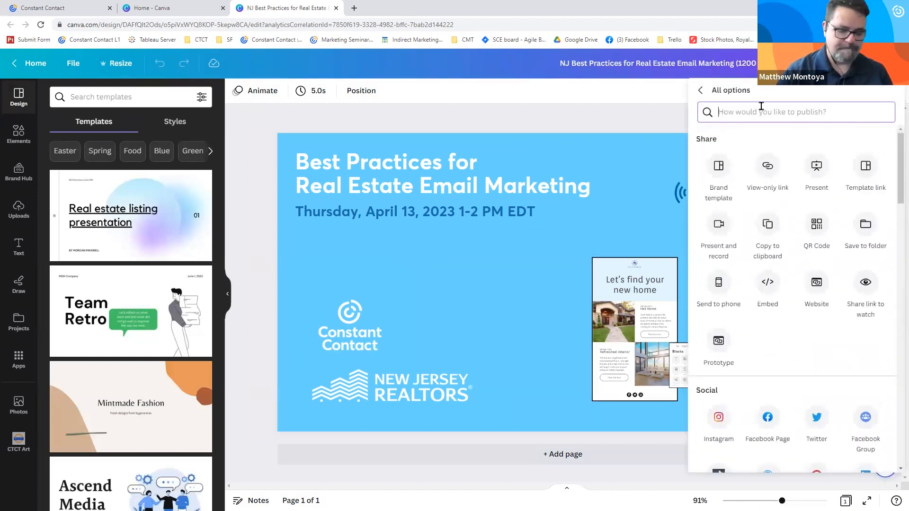
pyautogui.write('const')
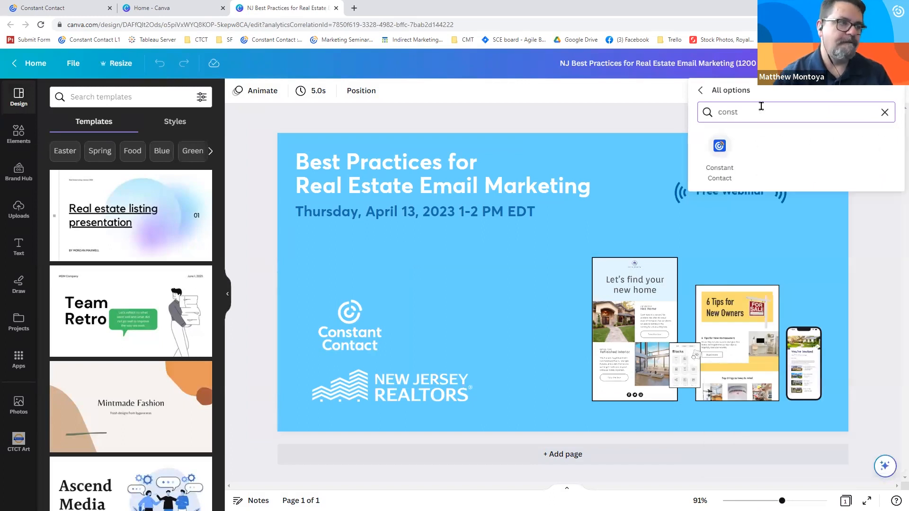
pyautogui.click(719, 146)
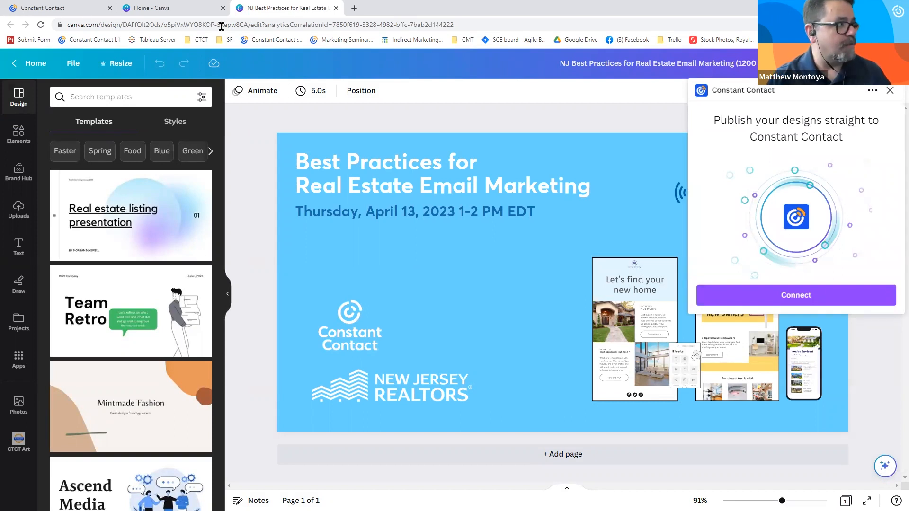
# - Switch back to the Constant Contact email and delete the Best Practices webinar image from it
pyautogui.click(90, 9)
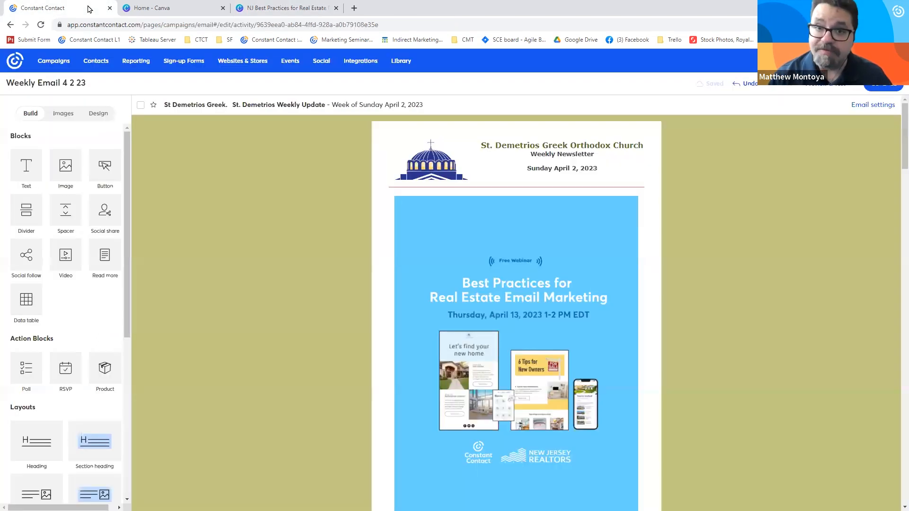
pyautogui.click(566, 201)
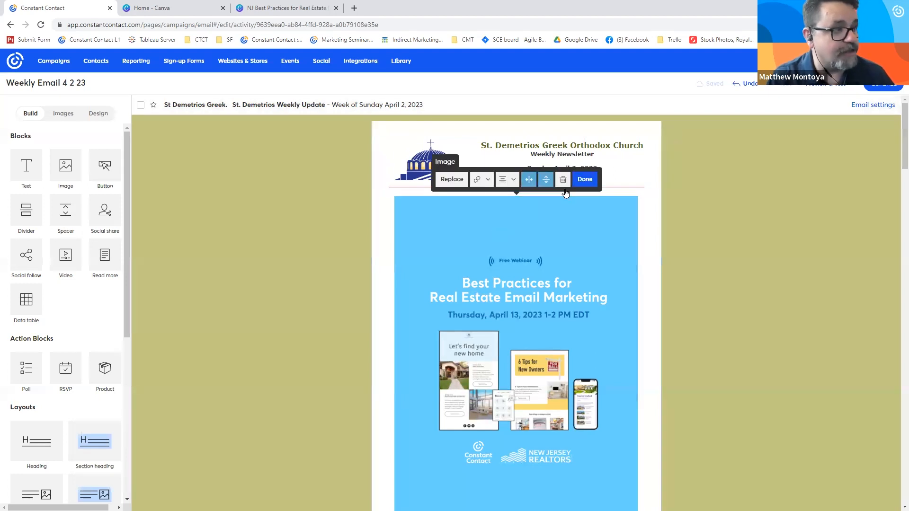
pyautogui.click(563, 179)
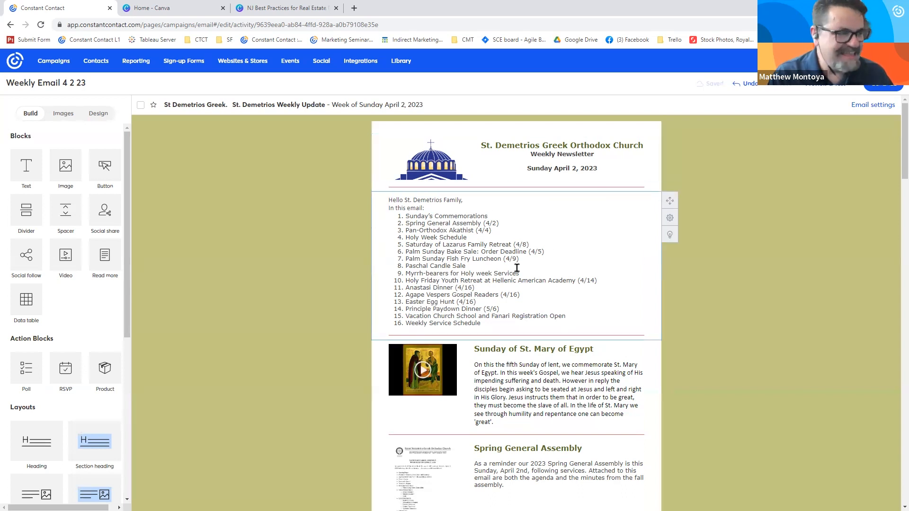
# - Check which link types can be assigned to the Pan-Orthodox Akathist flyer image
pyautogui.scroll(-5, 298, 304)
pyautogui.scroll(1, 298, 303)
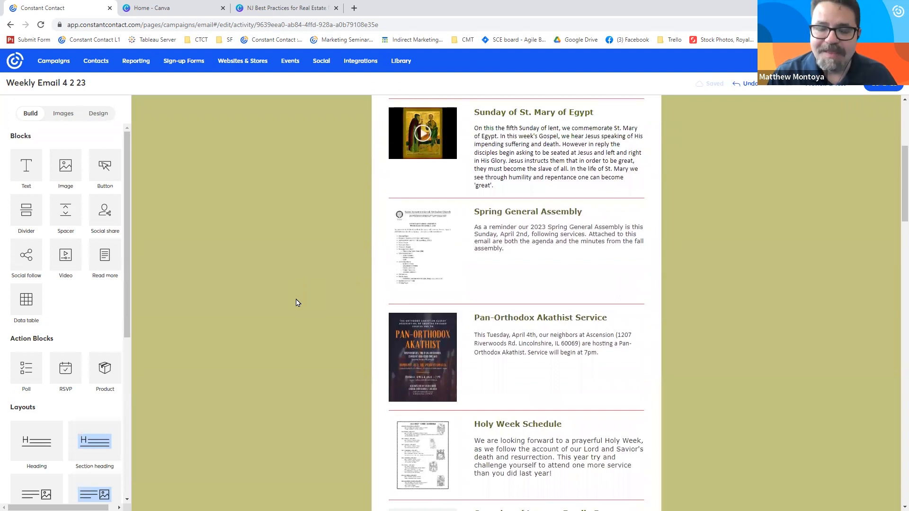
pyautogui.scroll(-1, 297, 303)
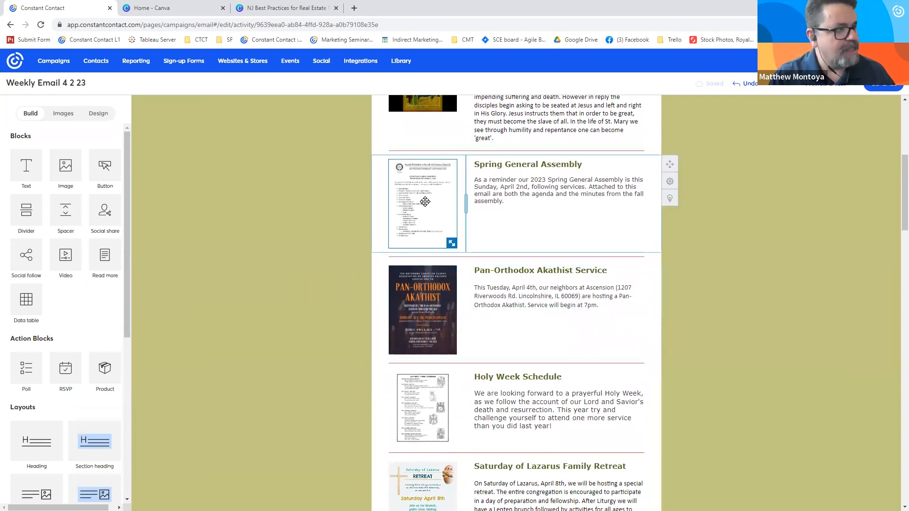
pyautogui.click(424, 202)
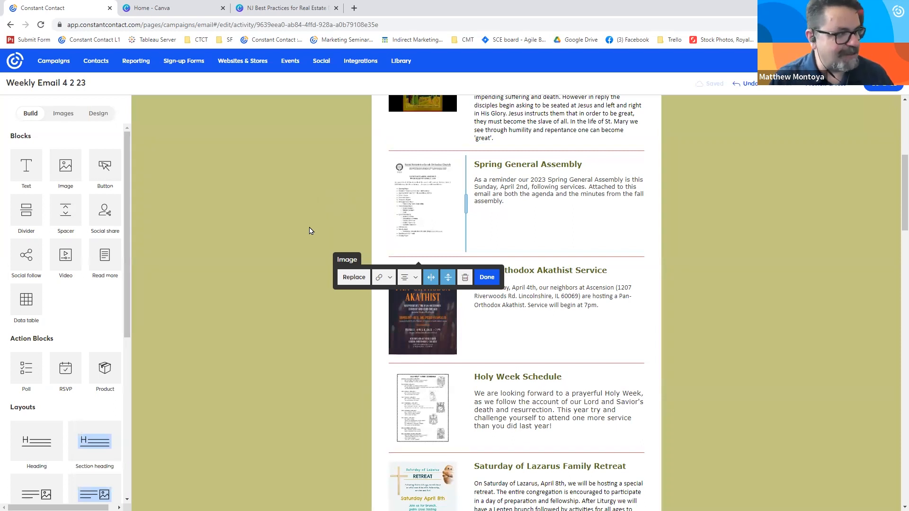
pyautogui.click(431, 296)
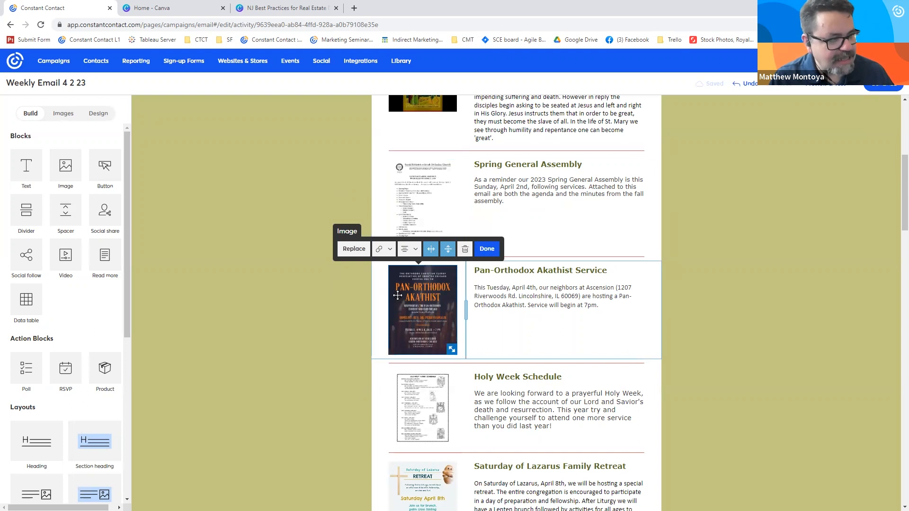
pyautogui.click(385, 250)
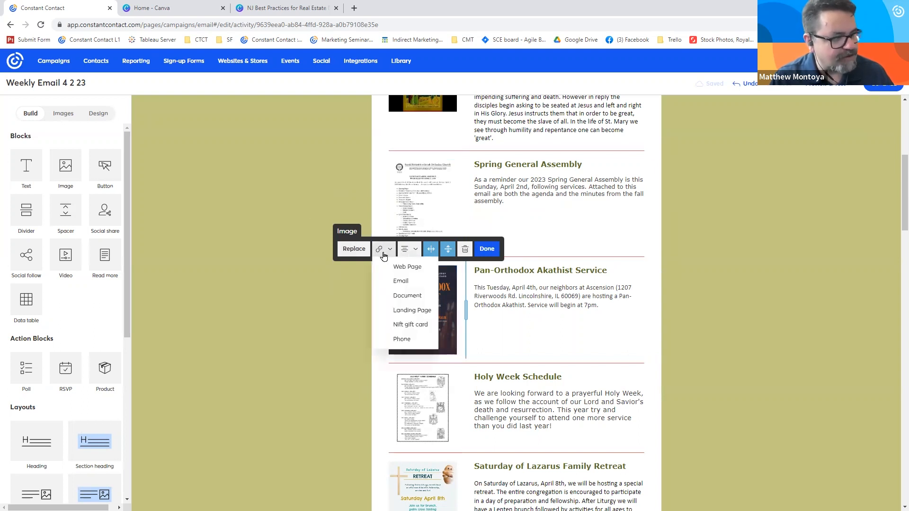
pyautogui.click(290, 272)
# - Try enabling Click Segmentation on the link of the church logo in the email header, and cancel the link changes
pyautogui.scroll(6, 284, 303)
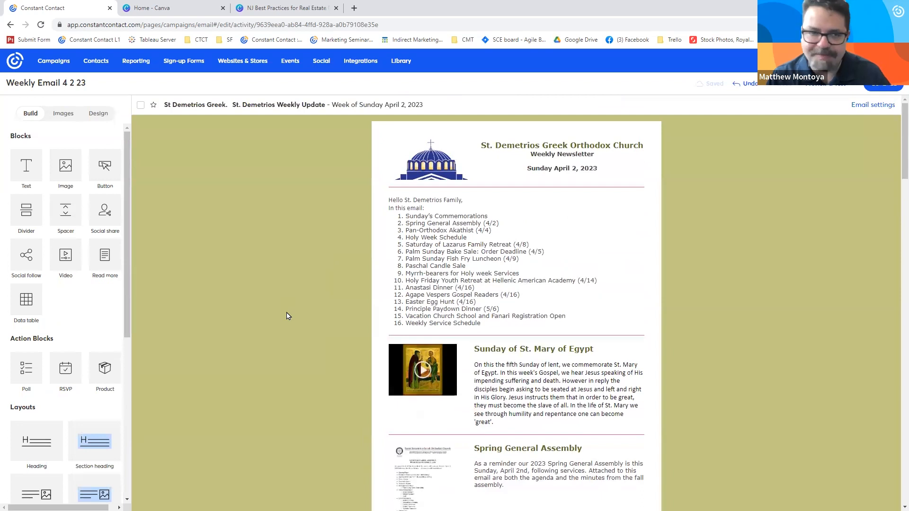
pyautogui.click(418, 170)
pyautogui.click(422, 208)
pyautogui.click(431, 227)
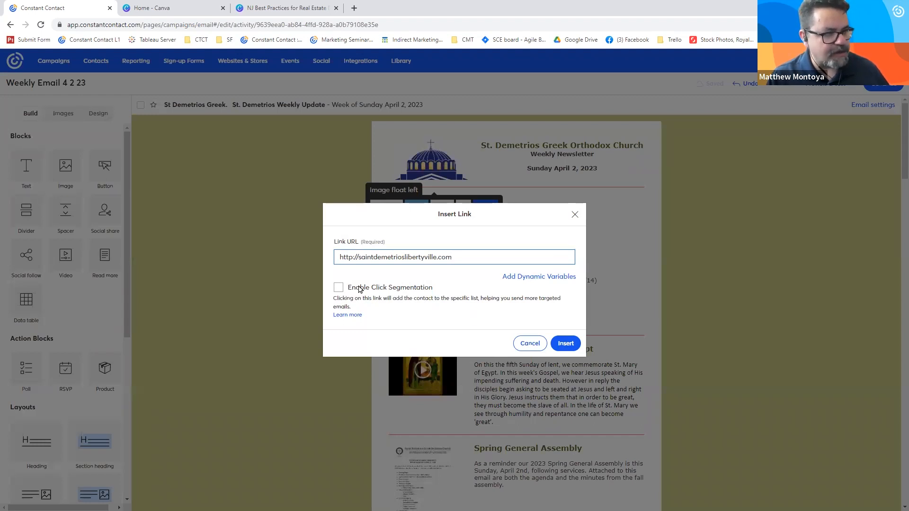
pyautogui.moveTo(359, 290); pyautogui.dragTo(434, 287)
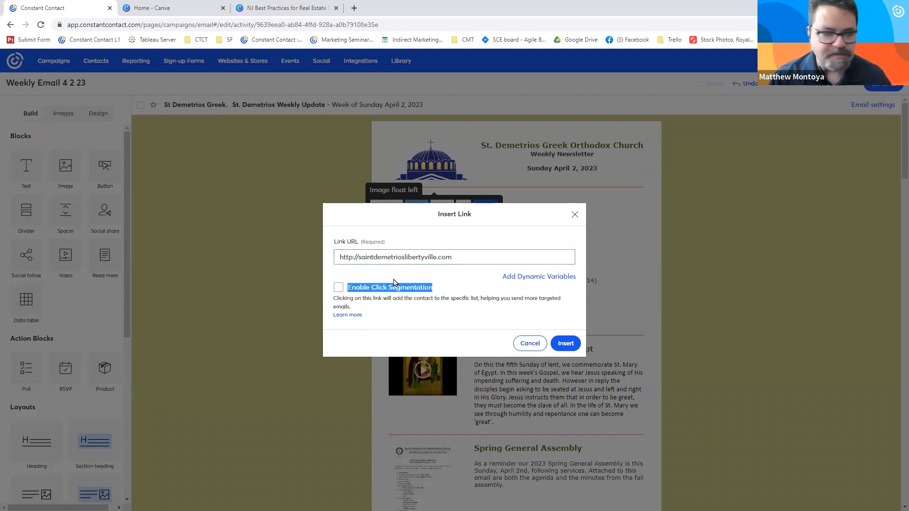
pyautogui.click(336, 290)
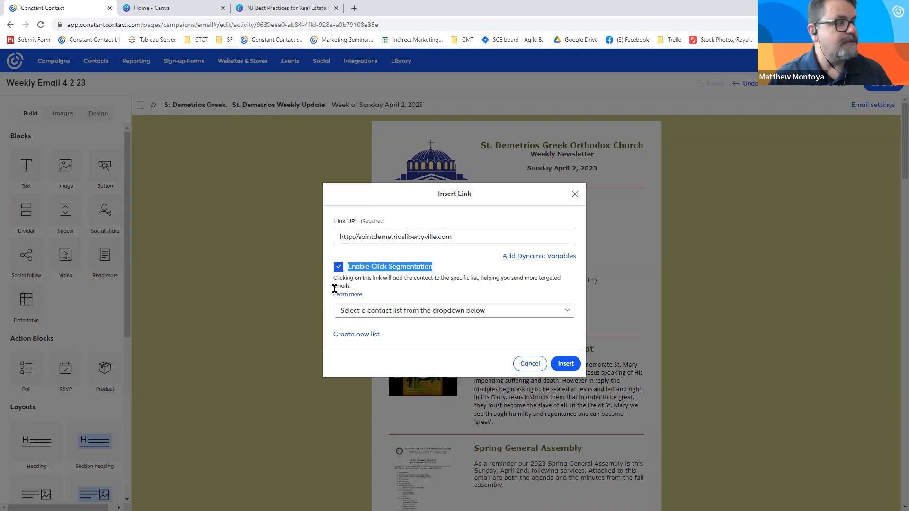
pyautogui.click(526, 364)
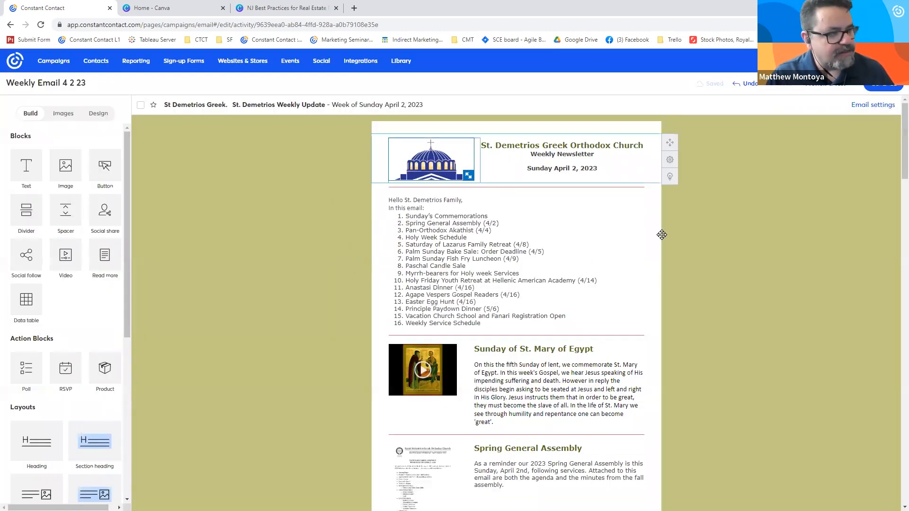
# - Add a button block below the Spring General Assembly text in the newsletter
pyautogui.scroll(-2, 262, 332)
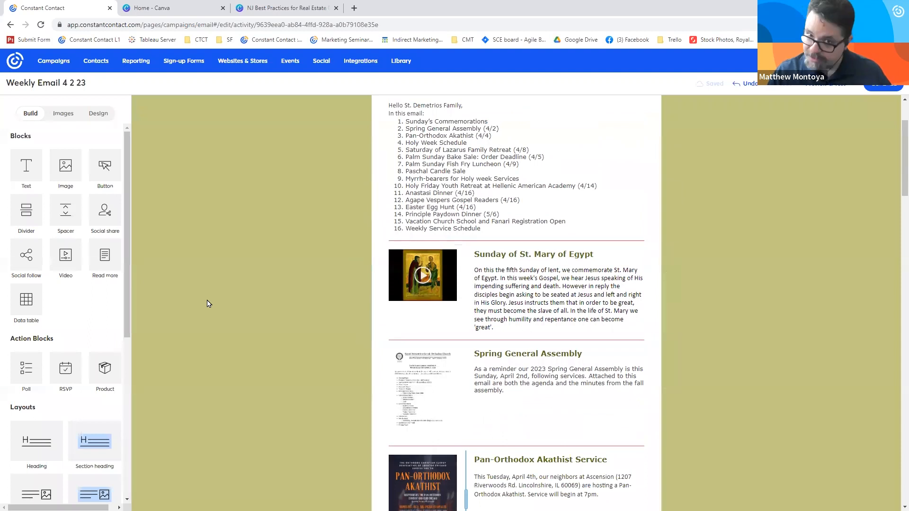
pyautogui.scroll(2, 193, 304)
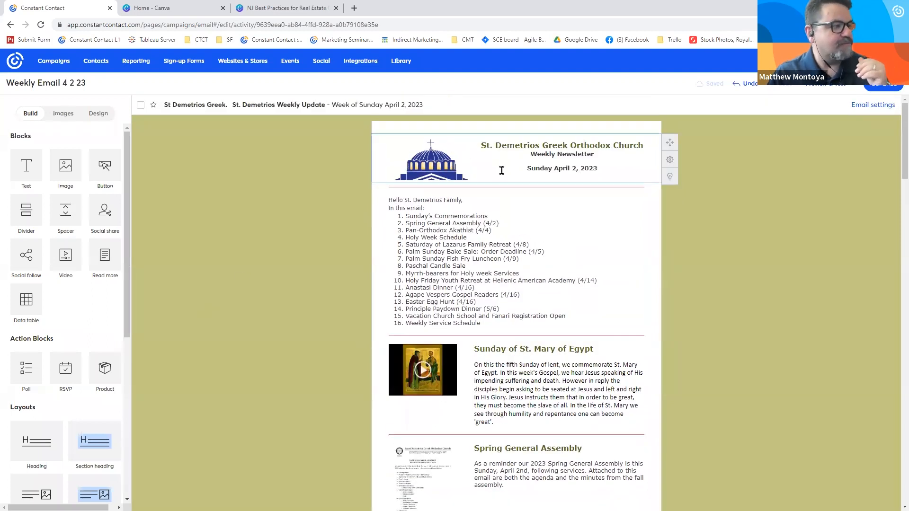
pyautogui.scroll(-4, 312, 253)
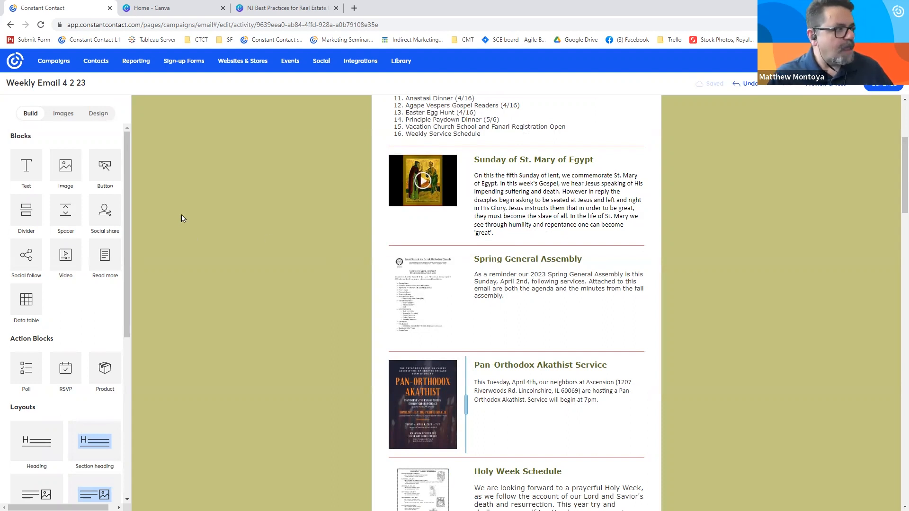
pyautogui.moveTo(106, 166); pyautogui.dragTo(490, 309)
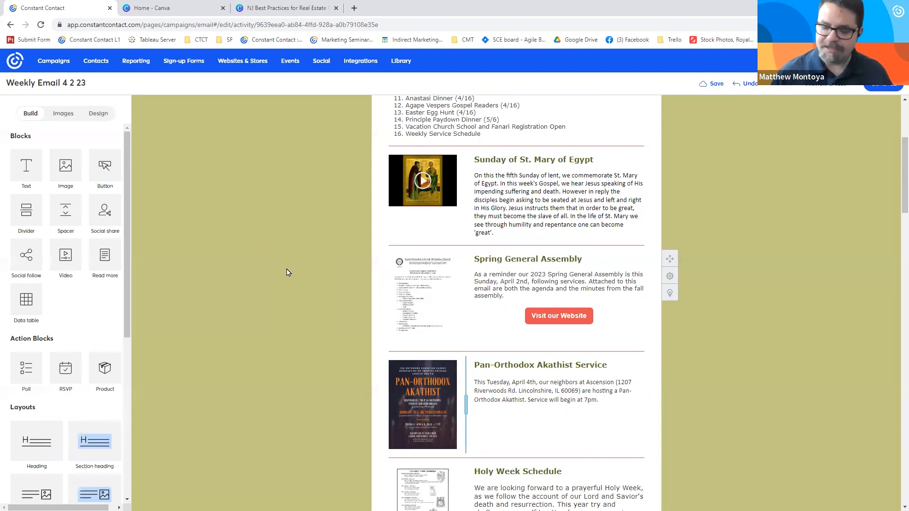
# - Examine the web page link settings for the word "reminder" in the Spring General Assembly text, and close them without inserting a link
pyautogui.moveTo(488, 271); pyautogui.dragTo(517, 274)
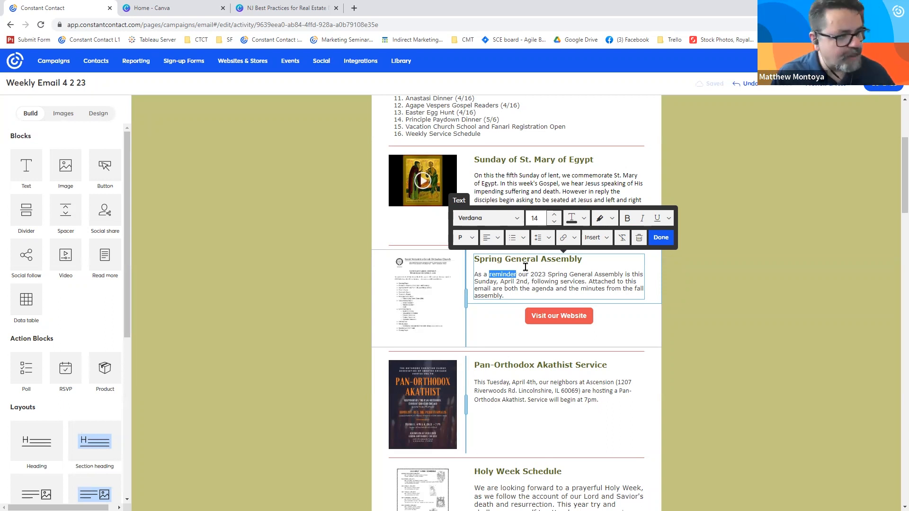
pyautogui.click(567, 237)
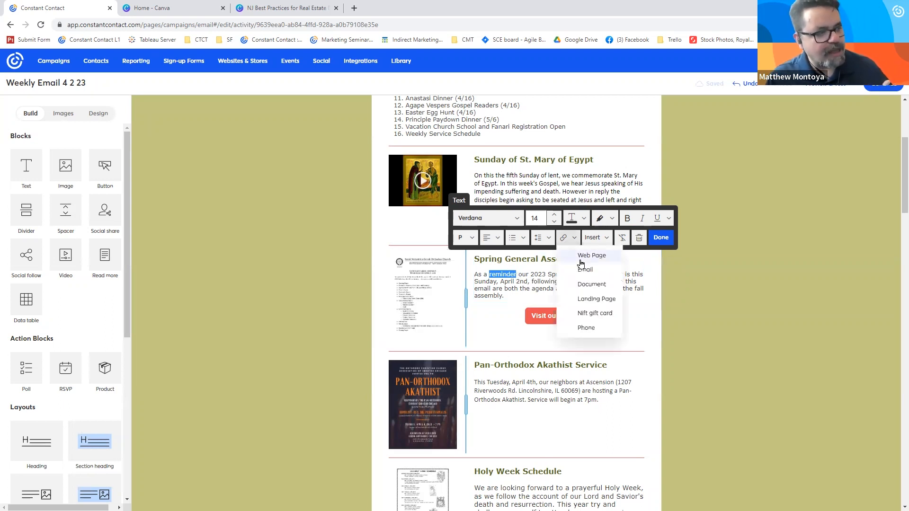
pyautogui.click(581, 260)
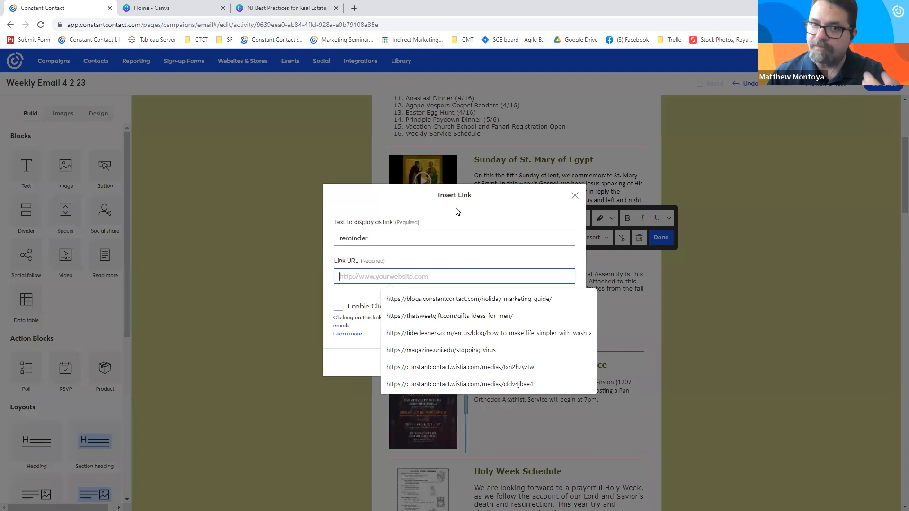
pyautogui.click(574, 195)
# - Check which link types can be assigned to "2023" in the Spring General Assembly text
pyautogui.click(579, 239)
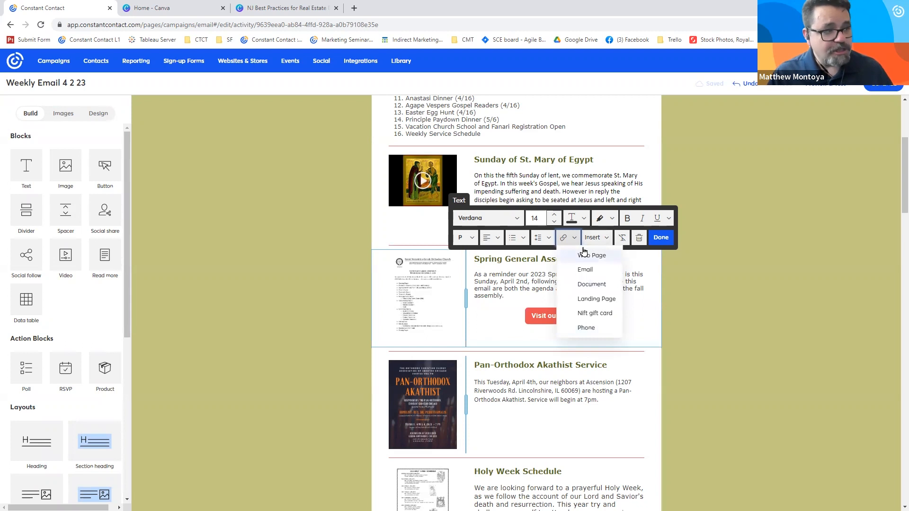
pyautogui.click(497, 275)
pyautogui.moveTo(531, 274); pyautogui.dragTo(546, 275)
pyautogui.click(566, 240)
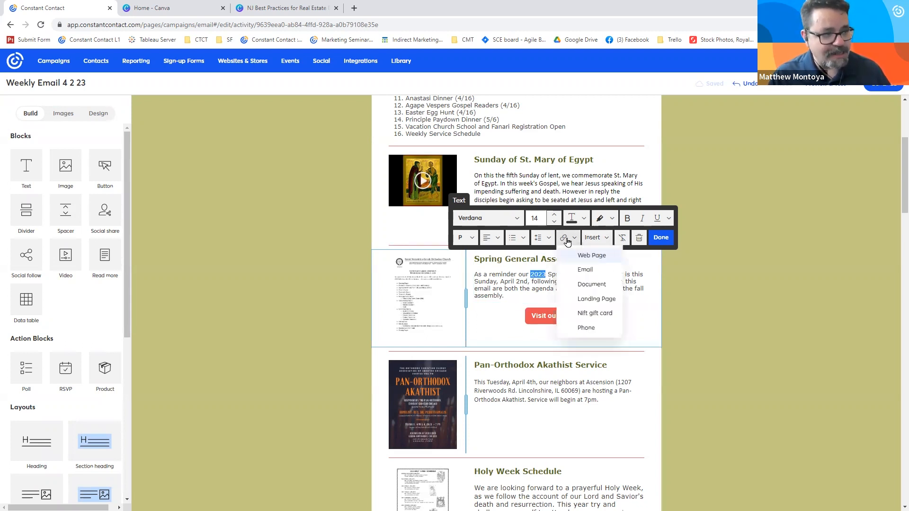
pyautogui.click(529, 271)
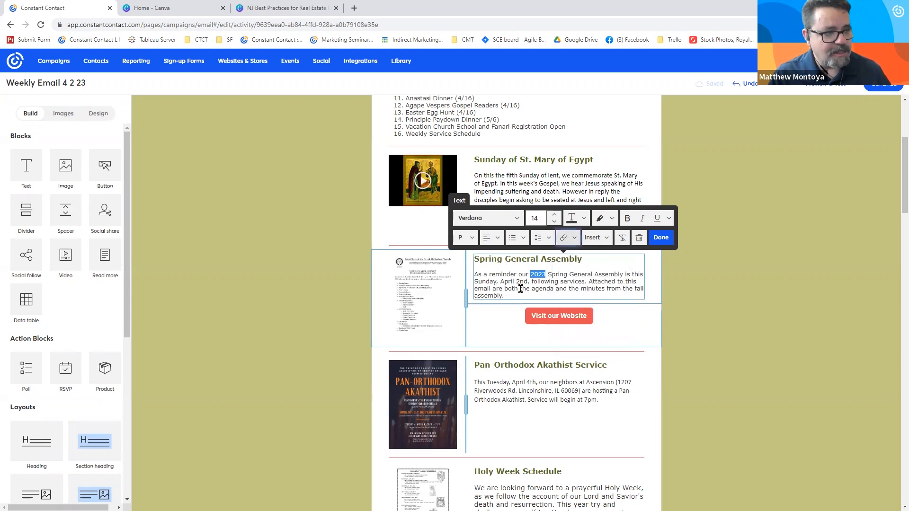
# - Check which link types can be assigned to the document image beside the Spring General Assembly text
pyautogui.click(426, 289)
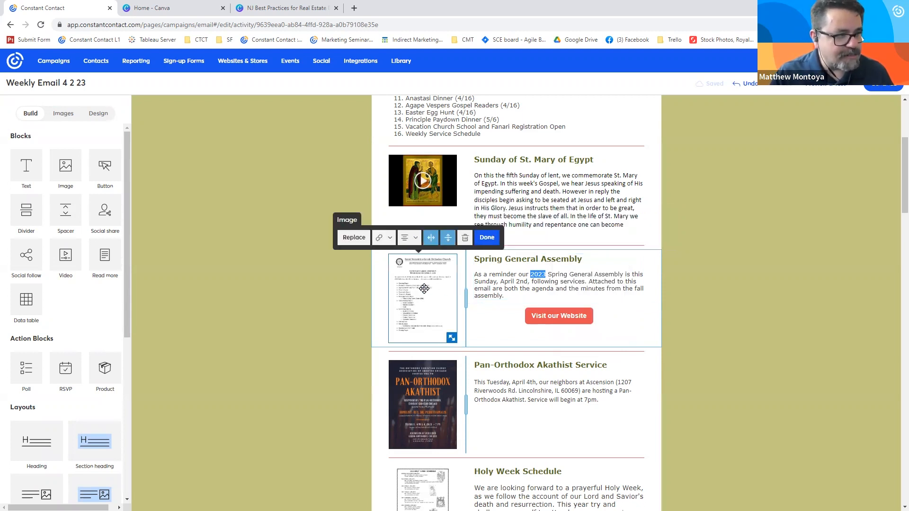
pyautogui.click(393, 239)
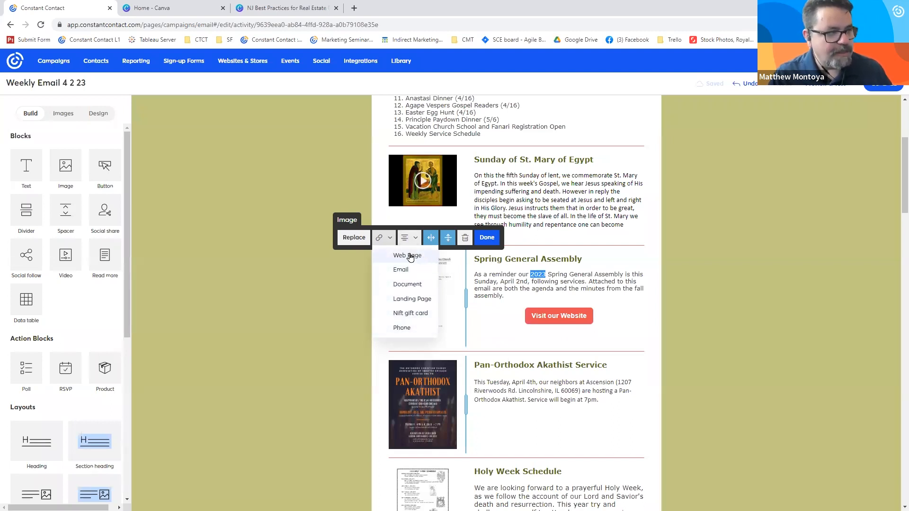
pyautogui.click(448, 276)
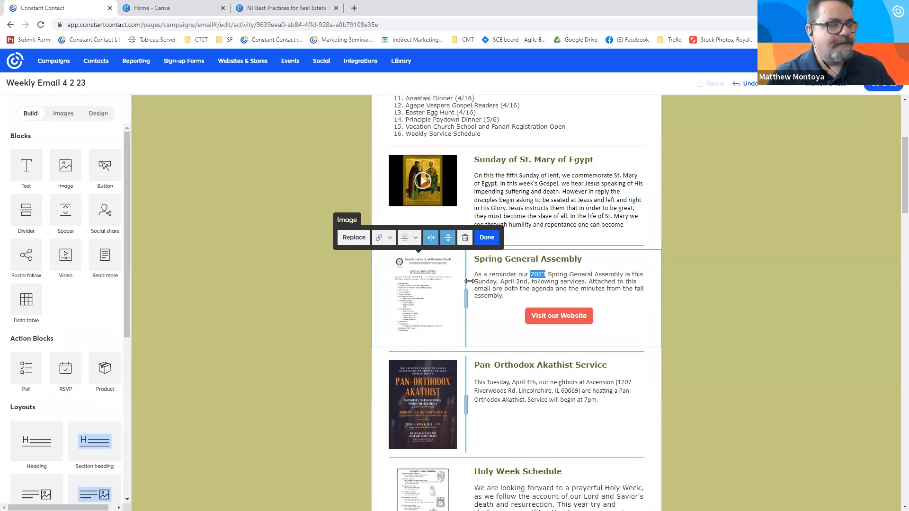
# - View the editing options of the Spring General Assembly text and of its "Visit our Website" button
pyautogui.click(492, 281)
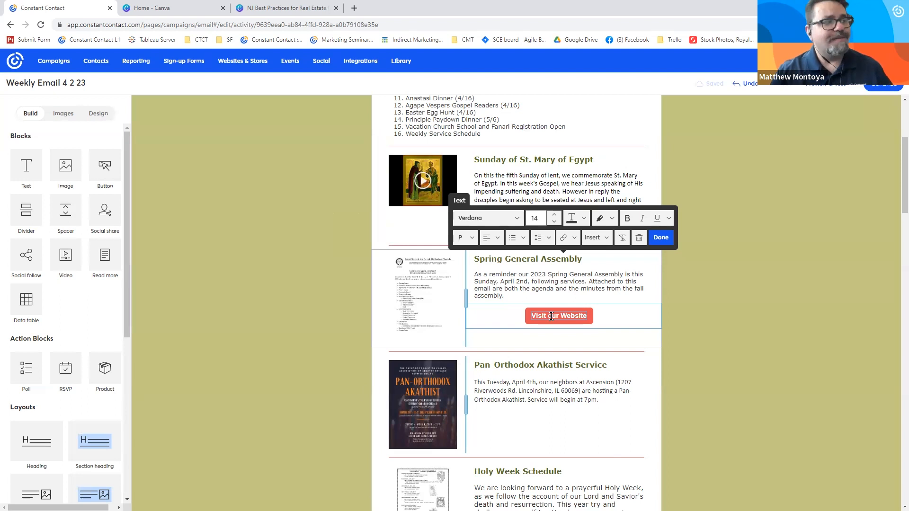
pyautogui.click(241, 305)
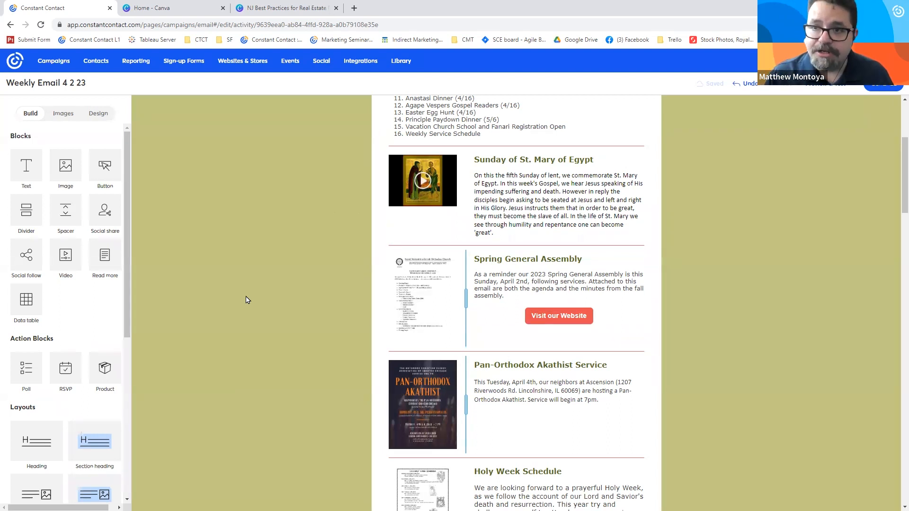
pyautogui.click(555, 317)
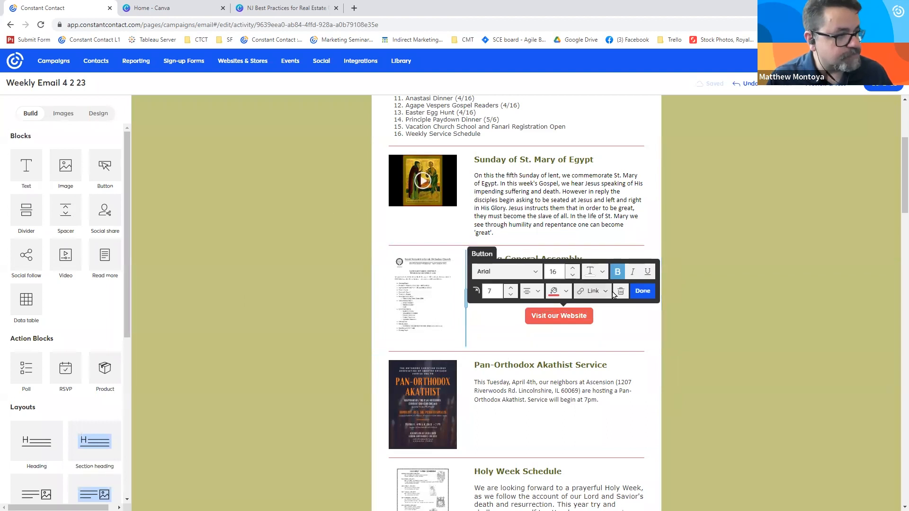
pyautogui.click(303, 276)
# - Browse the contact details that can be inserted in place of the greeting "Hello St. Demetrios Family," and cancel the insertion
pyautogui.scroll(4, 301, 275)
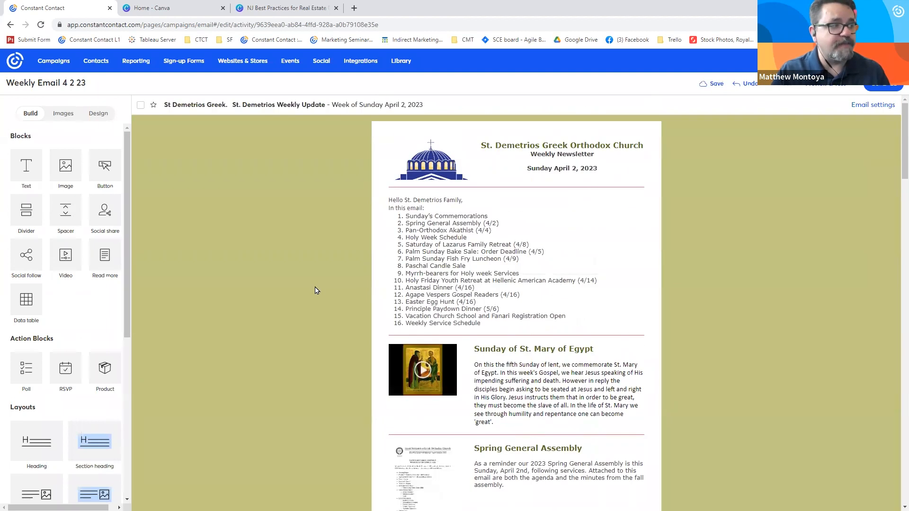
pyautogui.moveTo(463, 200); pyautogui.dragTo(377, 201)
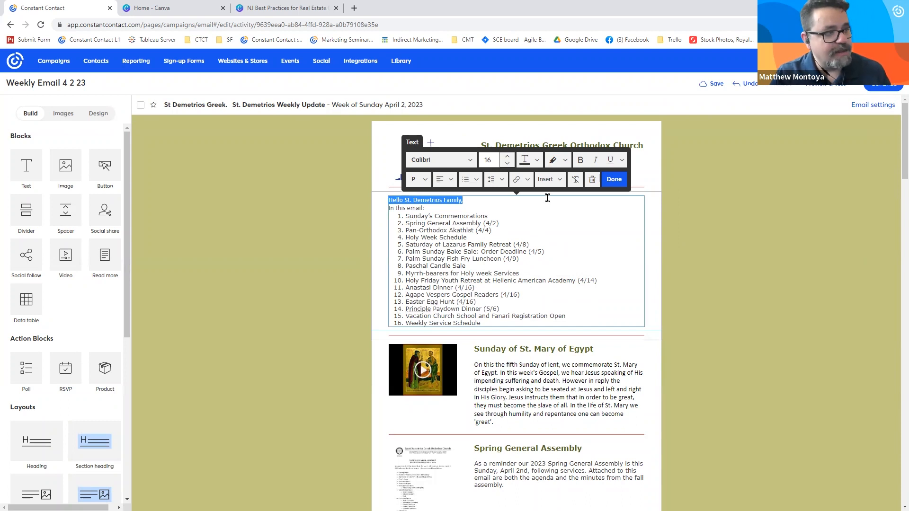
pyautogui.click(550, 179)
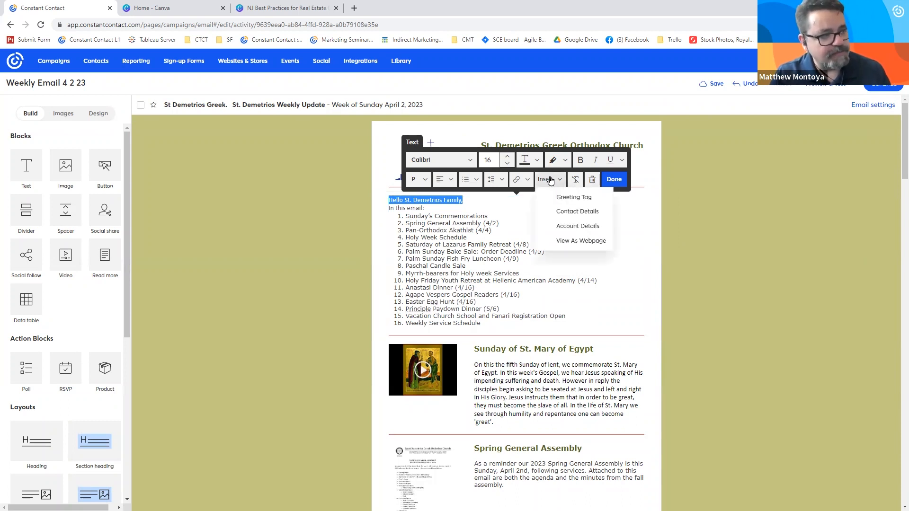
pyautogui.click(572, 211)
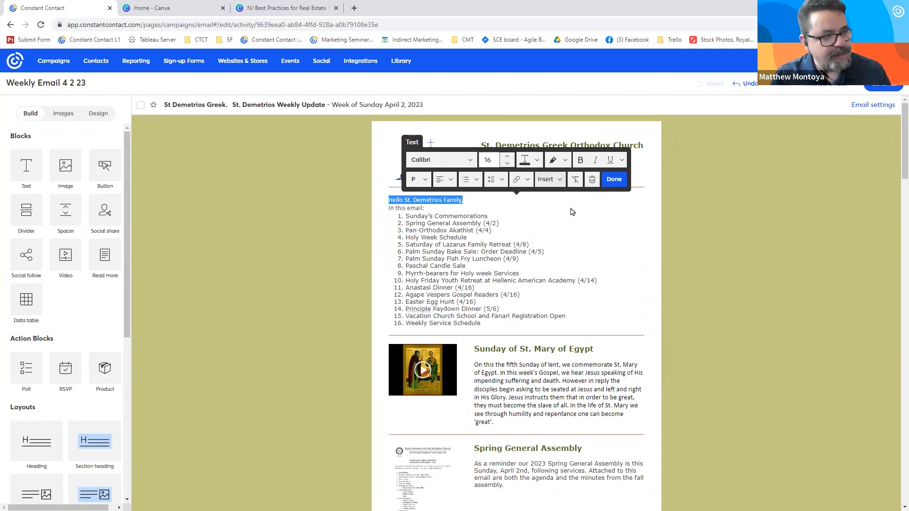
pyautogui.click(487, 255)
pyautogui.scroll(-10, 429, 318)
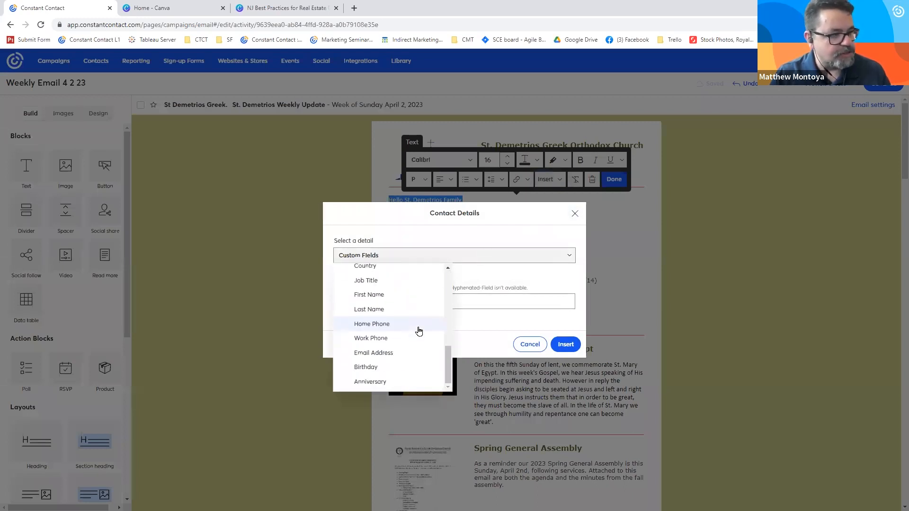
pyautogui.moveTo(447, 353); pyautogui.dragTo(444, 334)
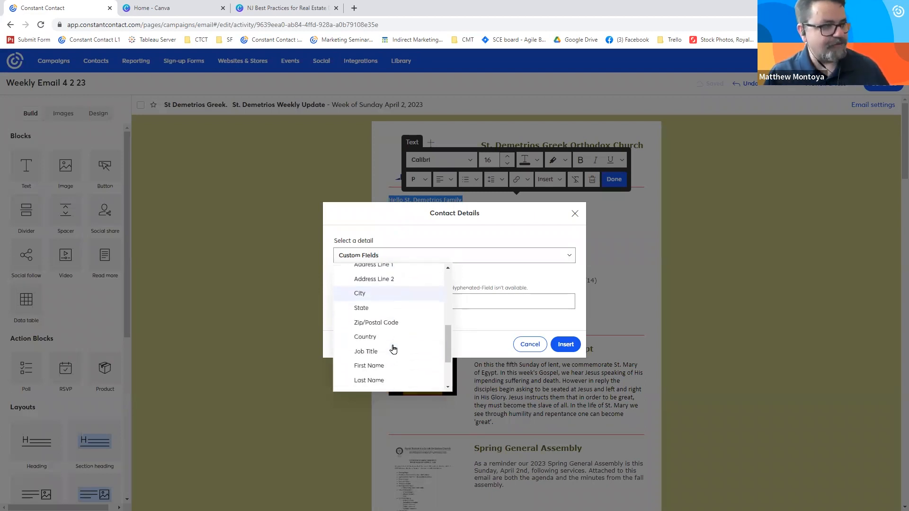
pyautogui.scroll(-3, 392, 349)
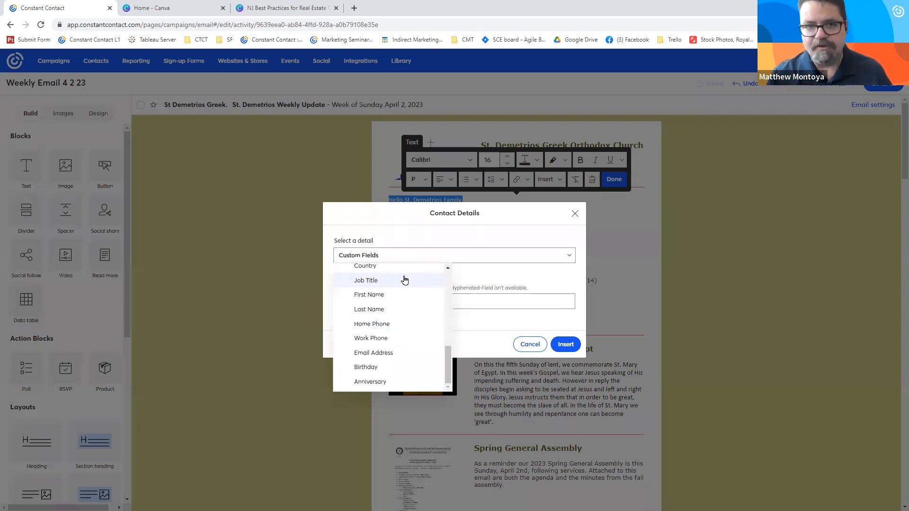
pyautogui.click(522, 258)
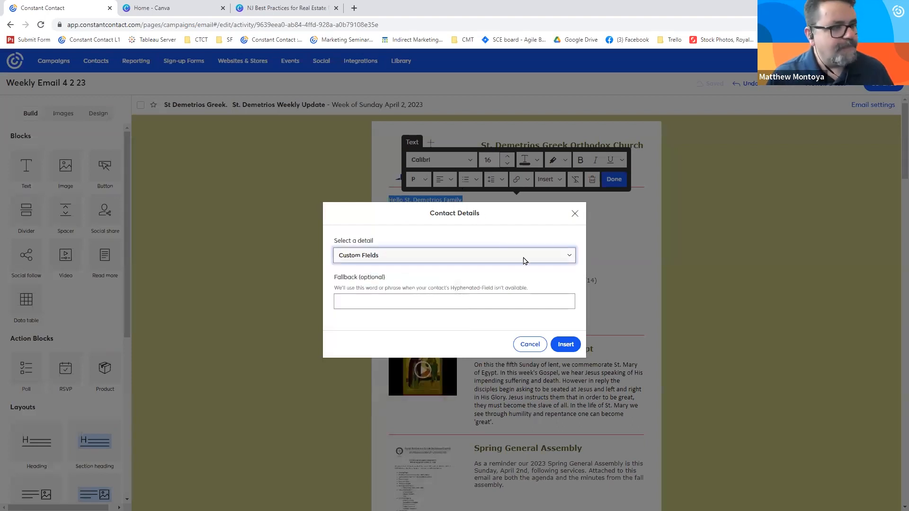
pyautogui.click(530, 344)
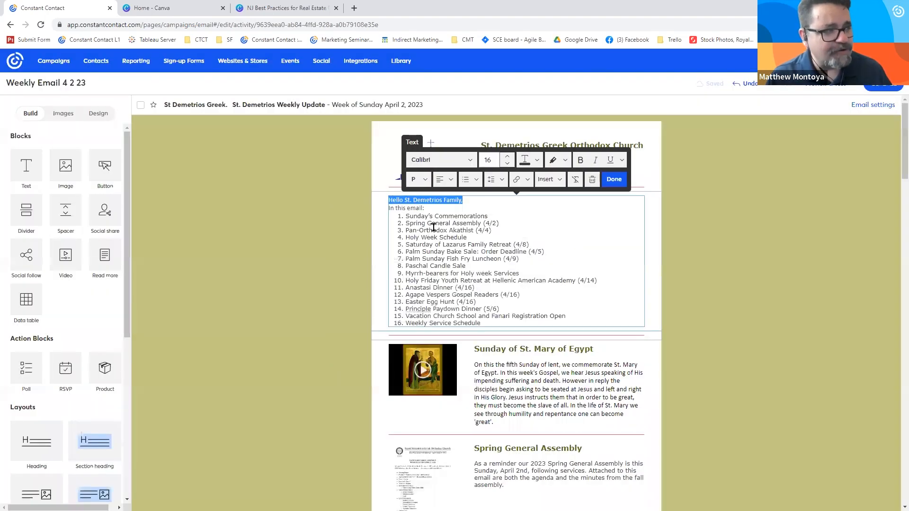
pyautogui.click(297, 234)
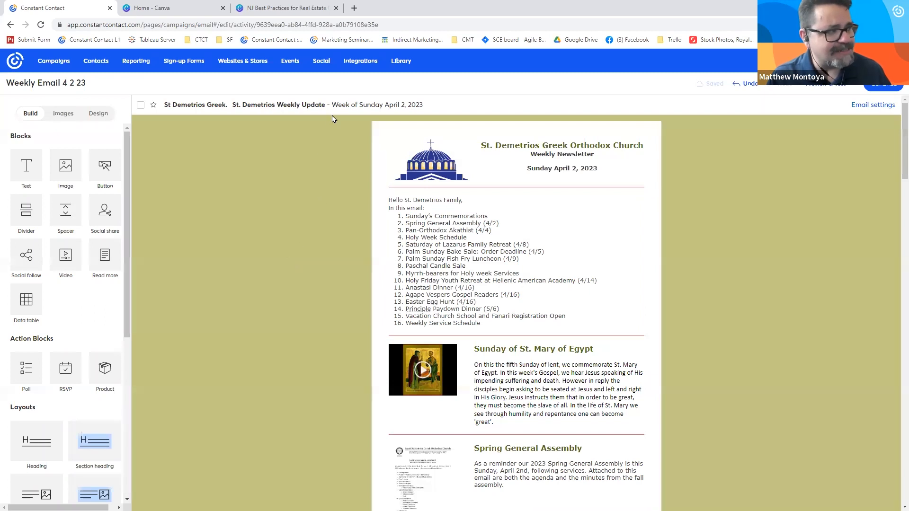
# - Open the email settings, examine the subject line's personalization options and fallback text, and cancel the personalization
pyautogui.click(296, 115)
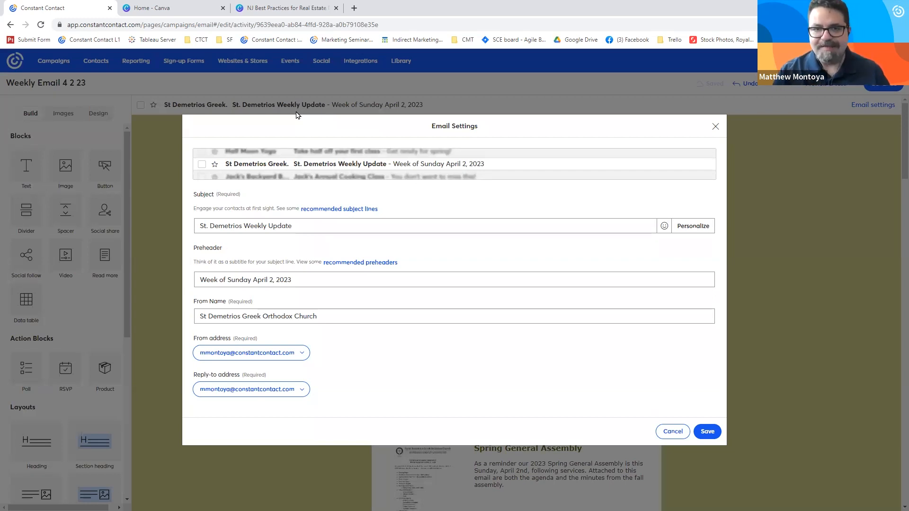
pyautogui.moveTo(299, 225); pyautogui.dragTo(189, 229)
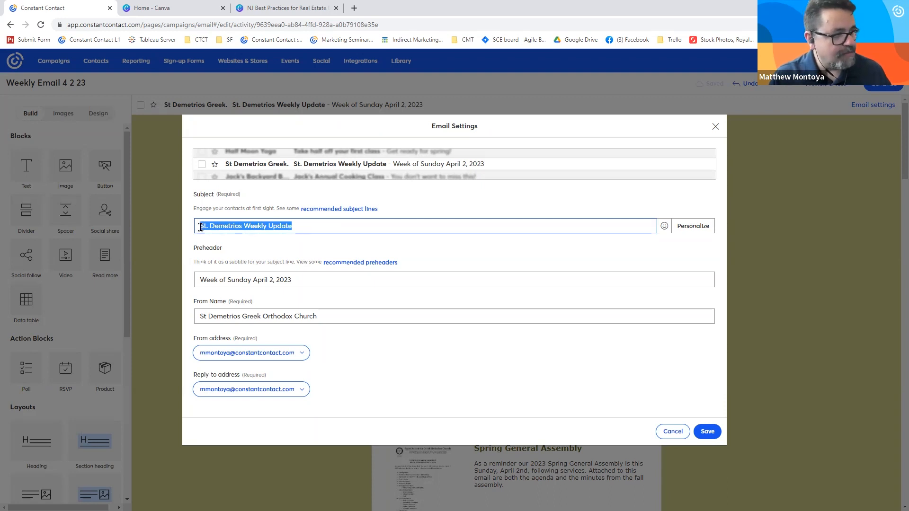
pyautogui.click(199, 228)
pyautogui.click(690, 227)
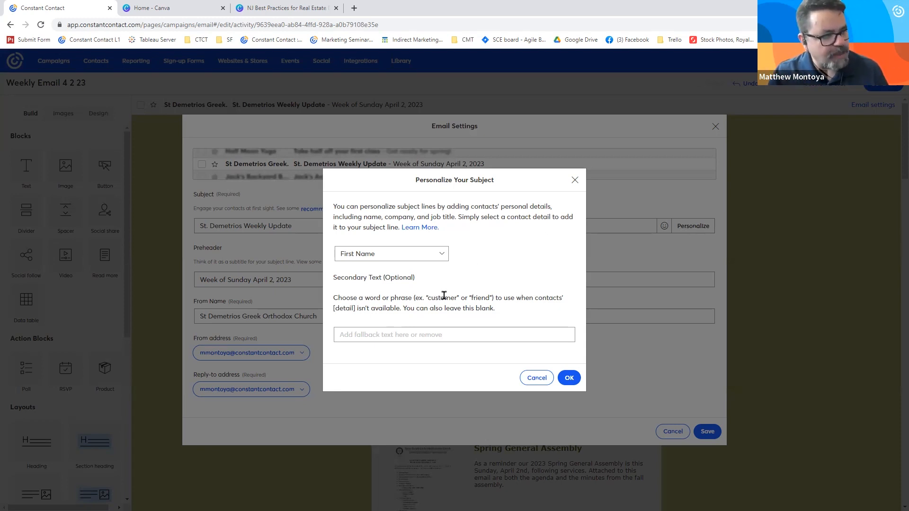
pyautogui.moveTo(417, 283); pyautogui.dragTo(333, 290)
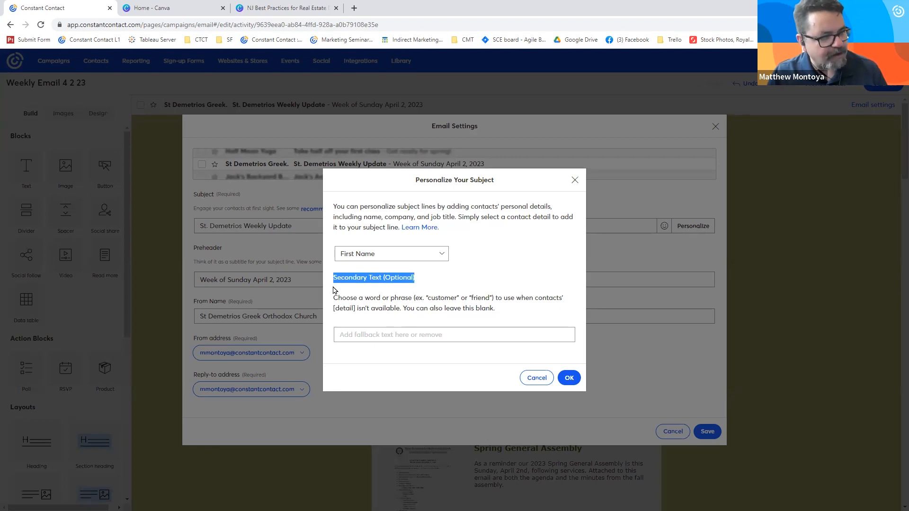
pyautogui.click(371, 330)
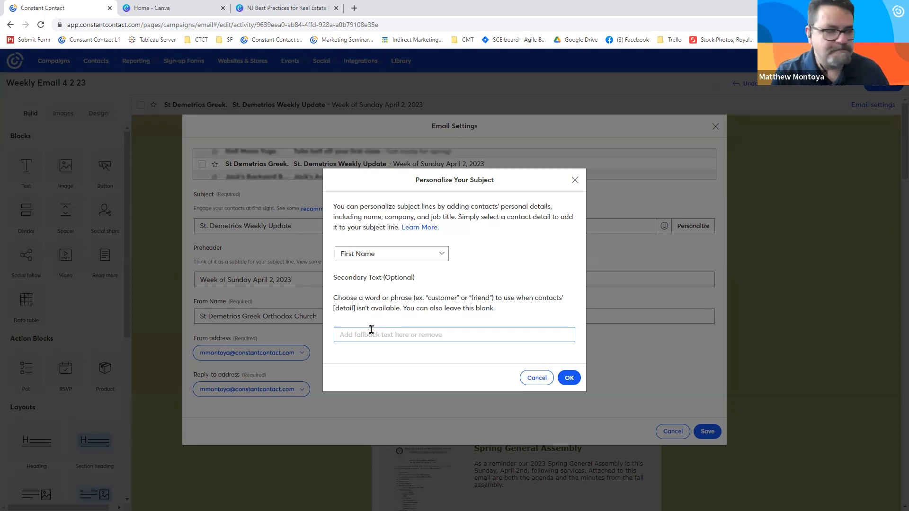
pyautogui.click(535, 378)
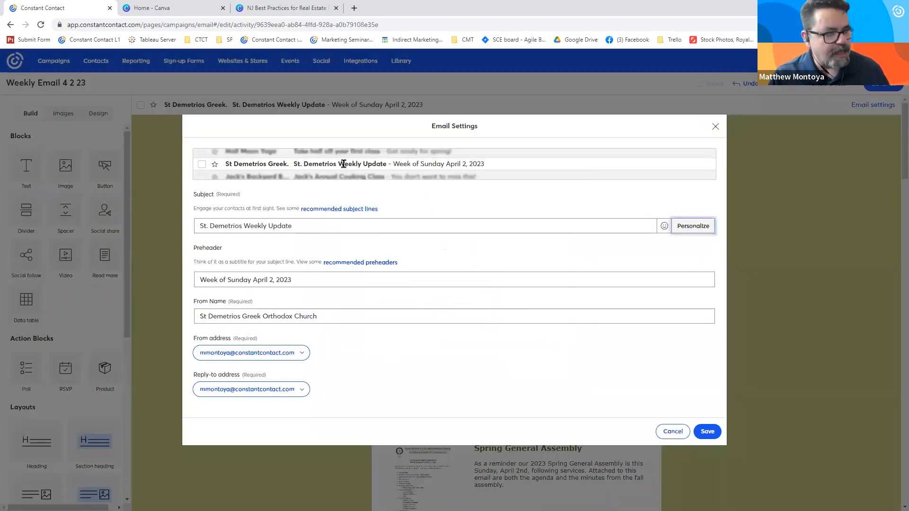
# - Compare the "St. Demetrios" wording in the email's subject line with that in its From Name
pyautogui.moveTo(319, 222); pyautogui.dragTo(198, 225)
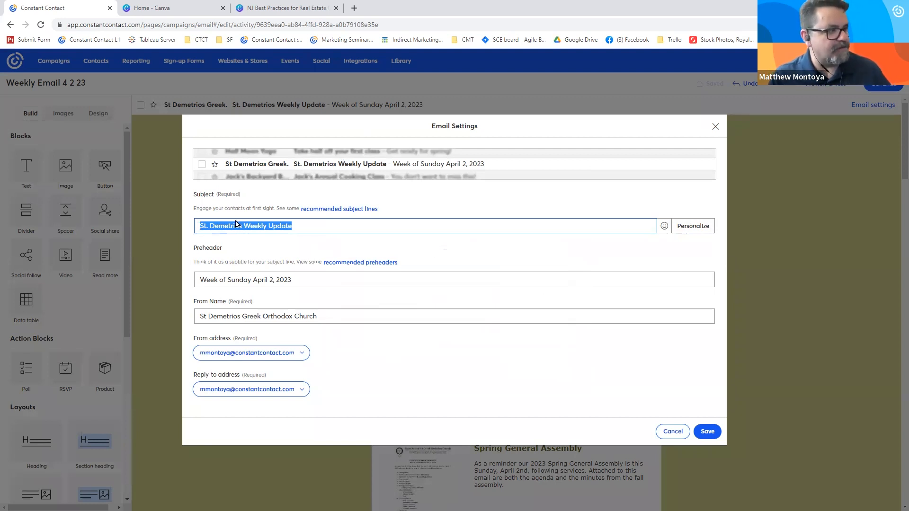
pyautogui.click(210, 227)
pyautogui.doubleClick(243, 228)
pyautogui.keyDown('shift'); pyautogui.click(196, 226); pyautogui.keyUp('shift')
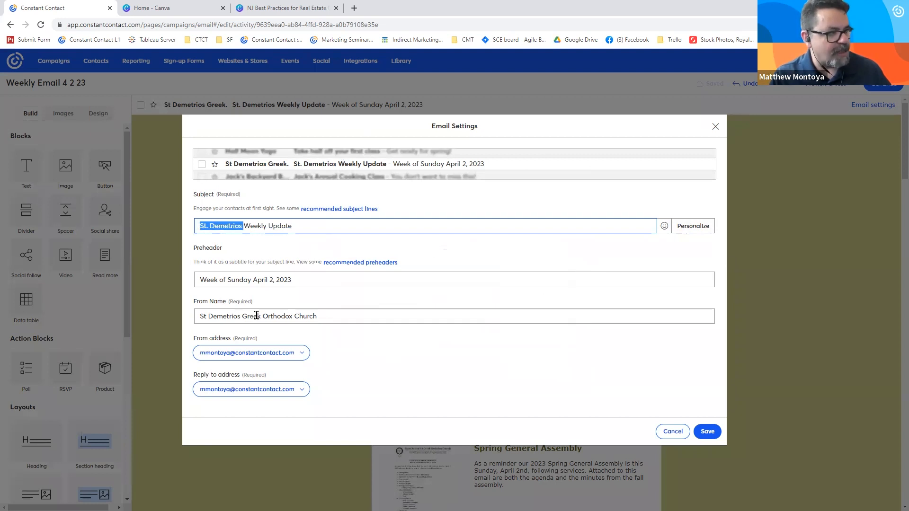
pyautogui.moveTo(242, 315); pyautogui.dragTo(196, 315)
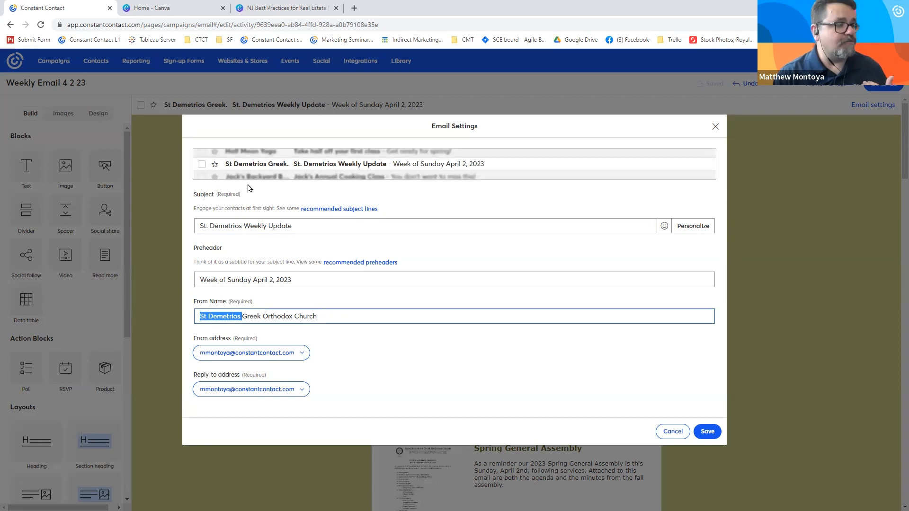
# - Remove "St. Demetrios" from the email's subject line, leaving "Weekly Update"
pyautogui.moveTo(242, 225); pyautogui.dragTo(183, 231)
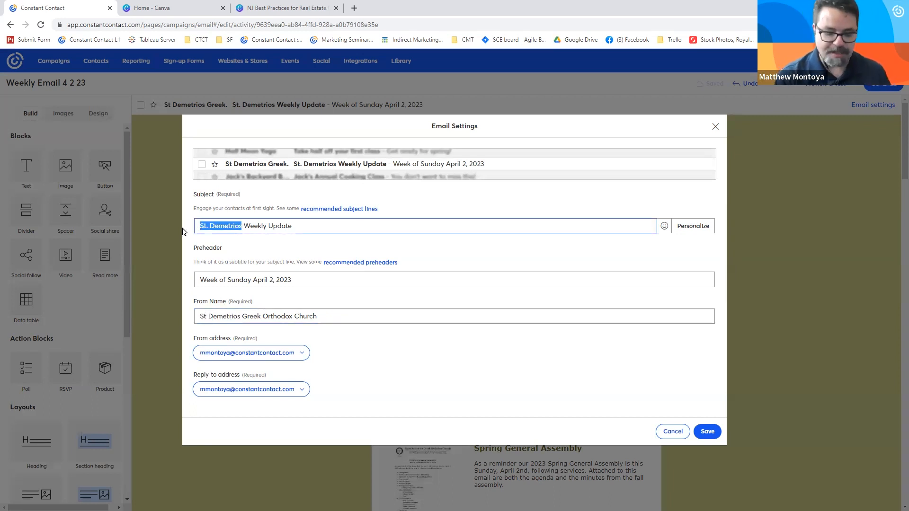
pyautogui.press('BackSpace')
pyautogui.press('Delete')
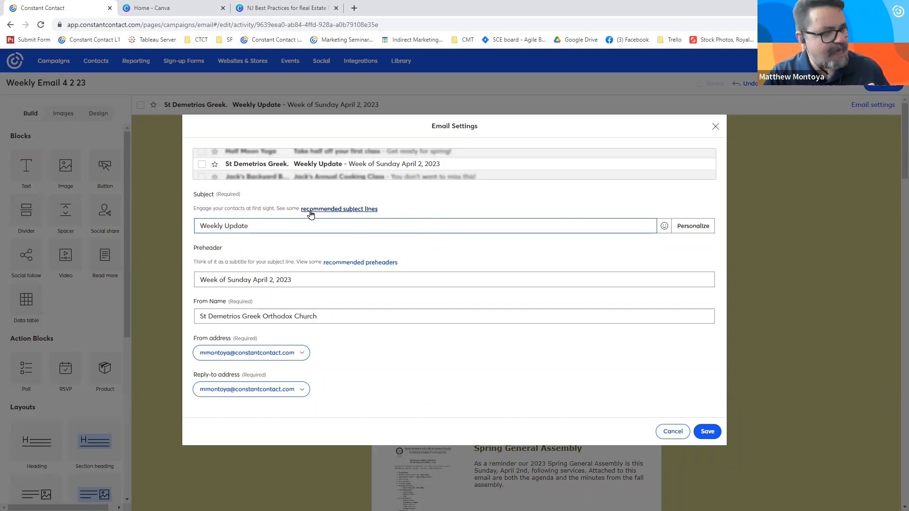
# - Browse the recommended subject lines and insert "St. Demetrios Newsletter for April 2nd" as the subject
pyautogui.click(367, 210)
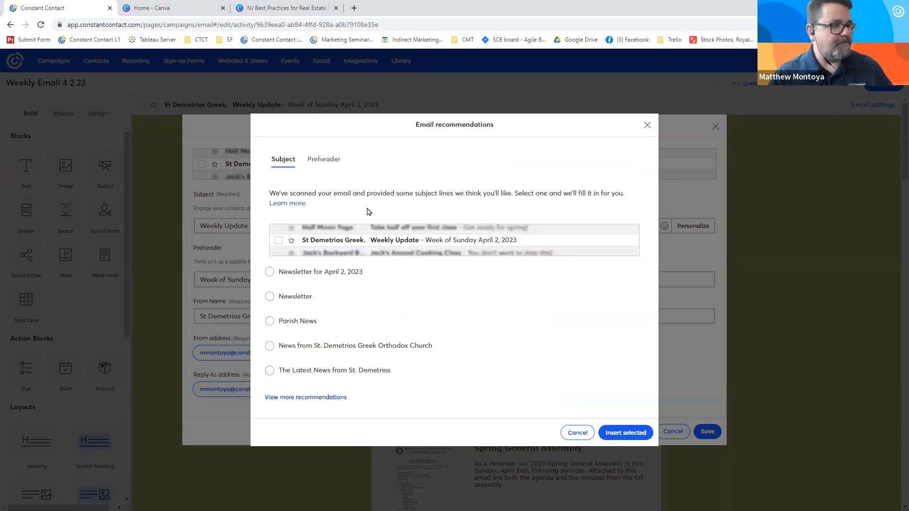
pyautogui.click(320, 397)
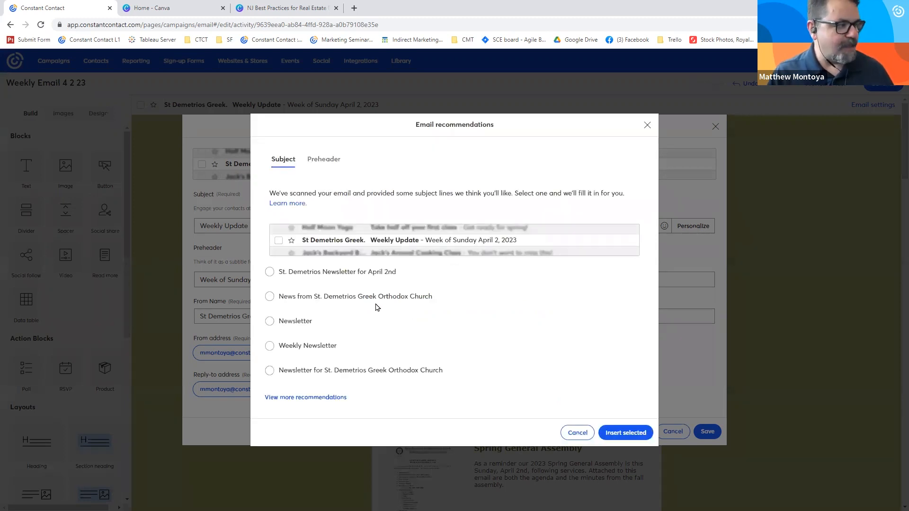
pyautogui.click(269, 271)
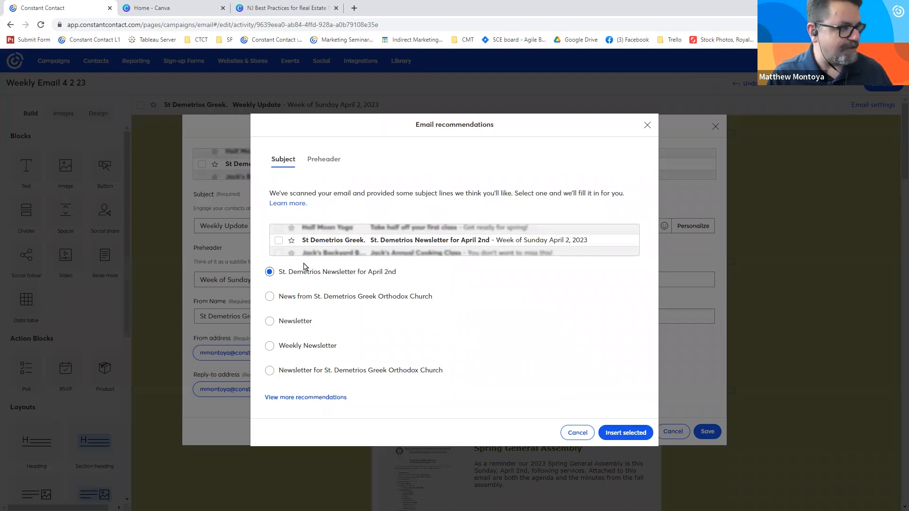
pyautogui.moveTo(286, 277); pyautogui.dragTo(324, 285)
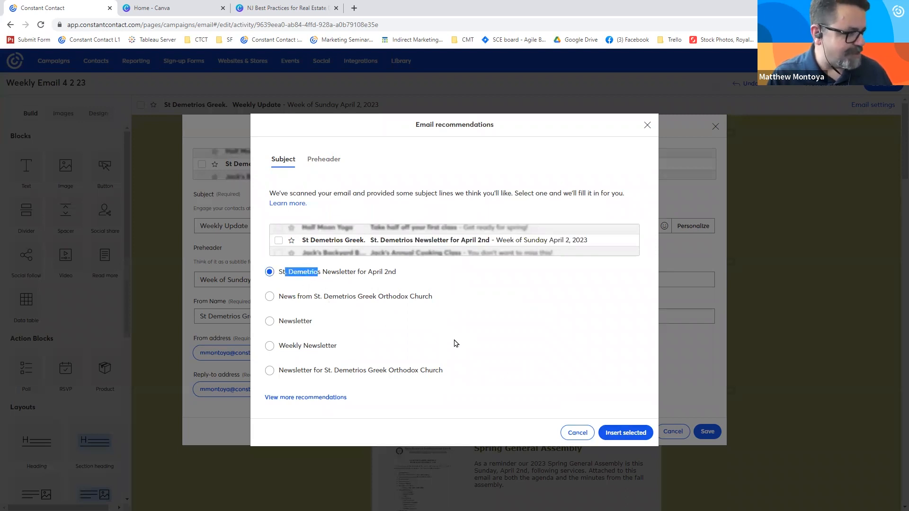
pyautogui.click(614, 431)
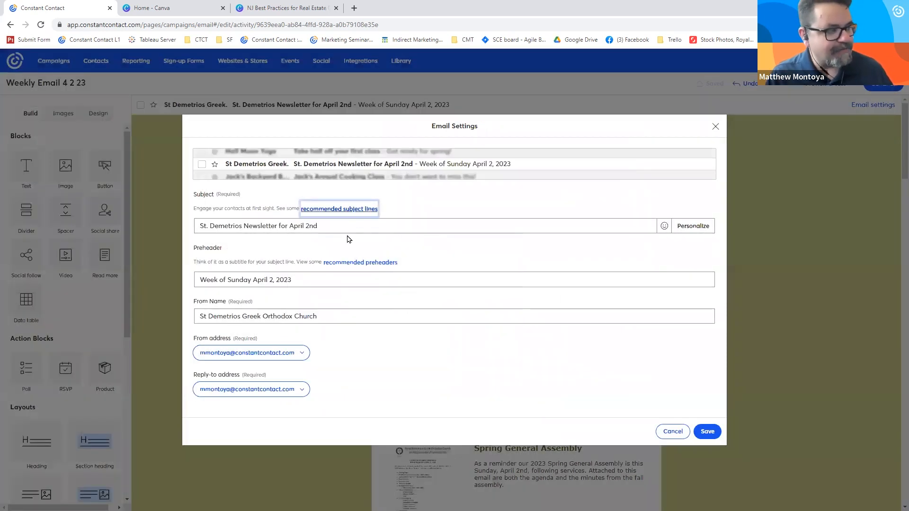
# - Compare the subject and preheader with the inbox preview, and discard the changes to the email settings
pyautogui.moveTo(319, 226); pyautogui.dragTo(239, 230)
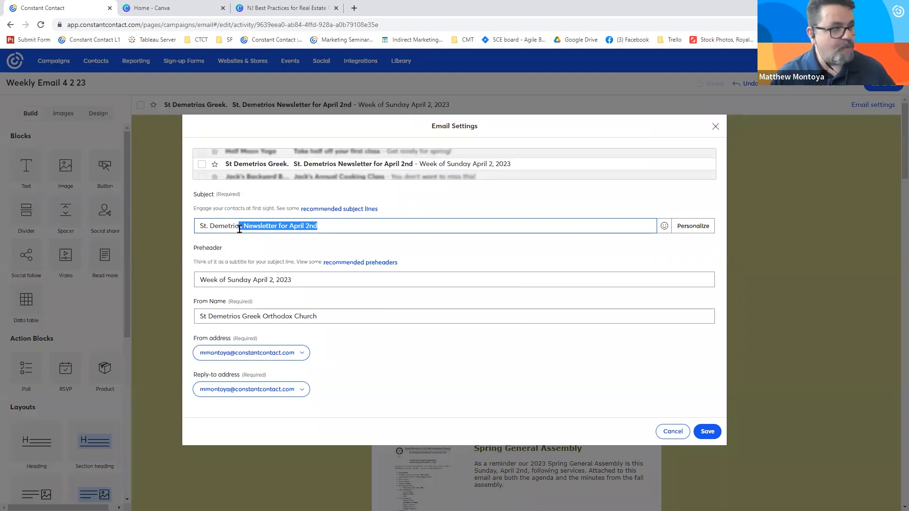
pyautogui.moveTo(223, 249); pyautogui.dragTo(192, 251)
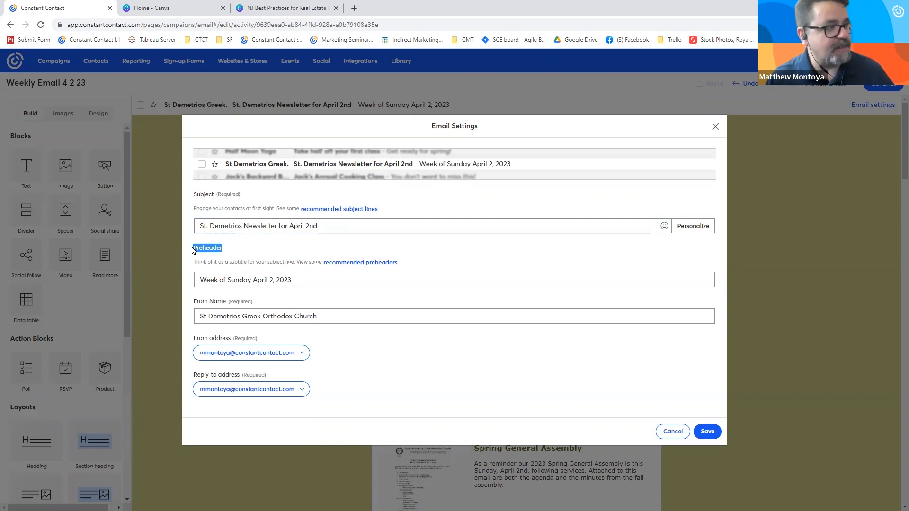
pyautogui.moveTo(420, 165); pyautogui.dragTo(512, 168)
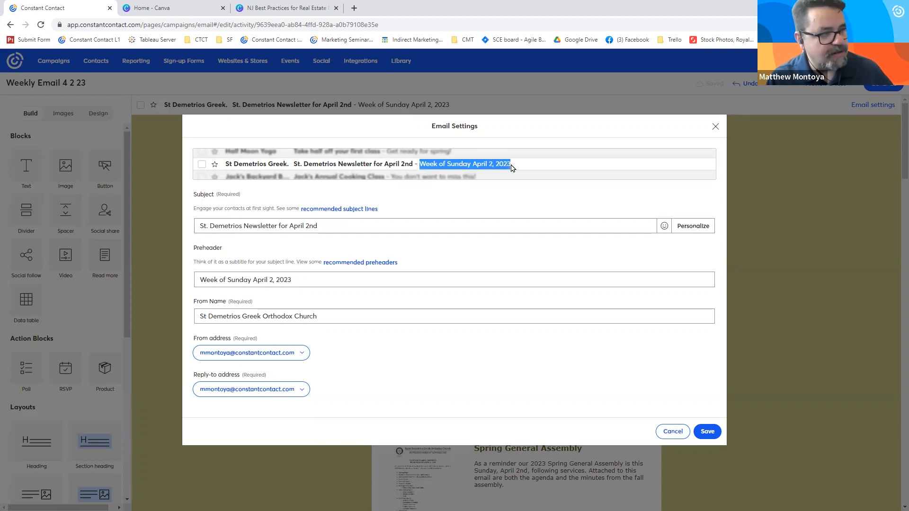
pyautogui.click(406, 173)
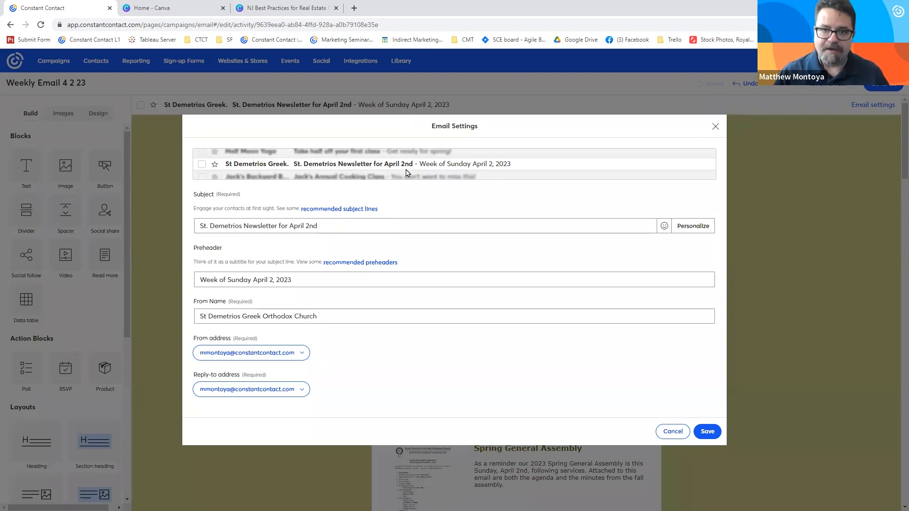
pyautogui.moveTo(293, 283); pyautogui.dragTo(189, 257)
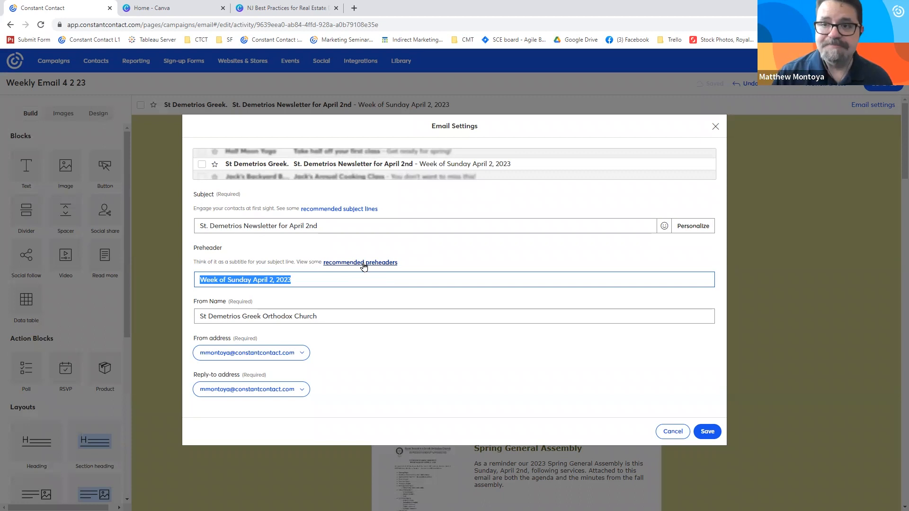
pyautogui.click(673, 431)
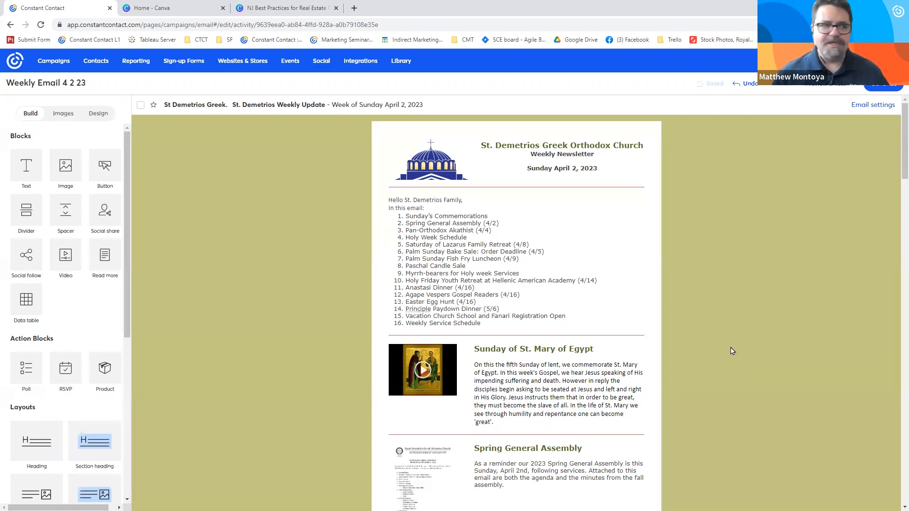
# - Check the newsletter for errors, review the overview of subject, preheader, sender and links, and close it
pyautogui.click(817, 92)
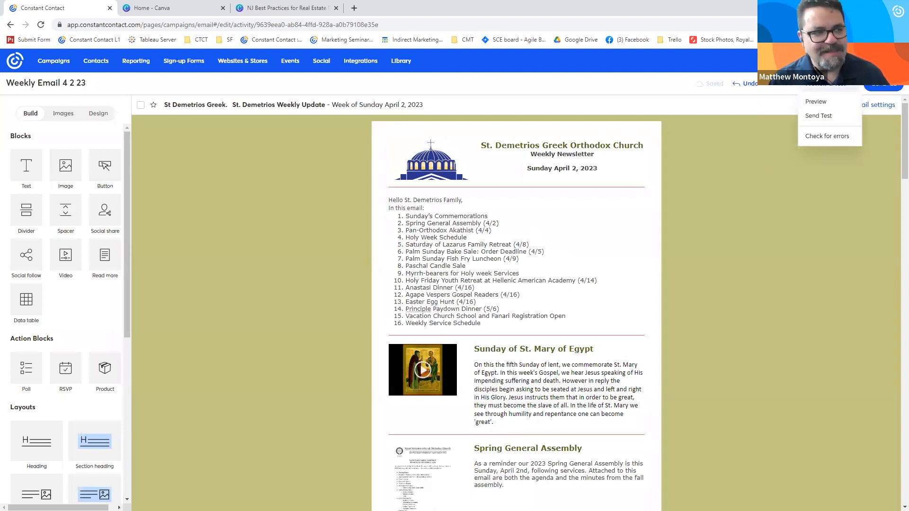
pyautogui.click(838, 137)
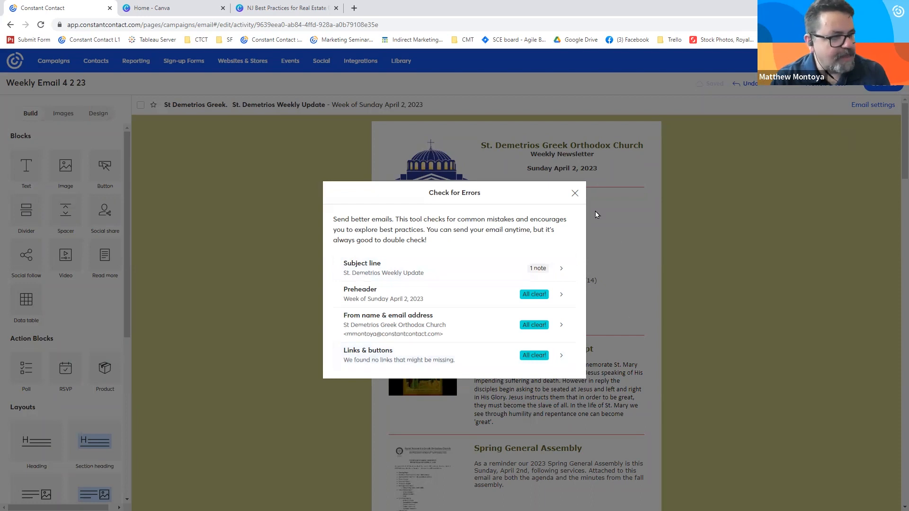
pyautogui.click(574, 193)
# - Inspect the header logo's image options, and add a "Visit our Website" button below the Spring General Assembly text
pyautogui.click(430, 174)
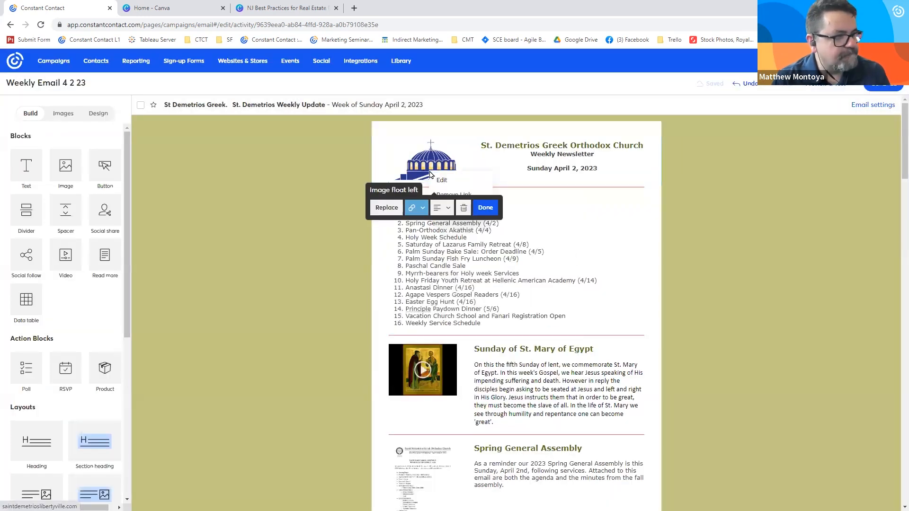
pyautogui.click(345, 296)
pyautogui.moveTo(109, 168); pyautogui.dragTo(536, 471)
pyautogui.scroll(-2, 655, 410)
pyautogui.click(570, 411)
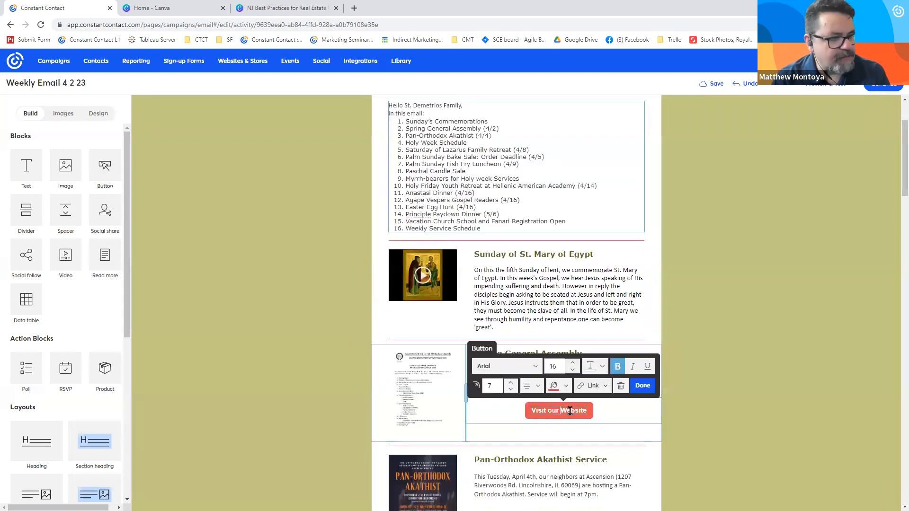
# - Check the email for errors again, review the links and buttons details, and return to the "Visit our Website" button
pyautogui.click(781, 314)
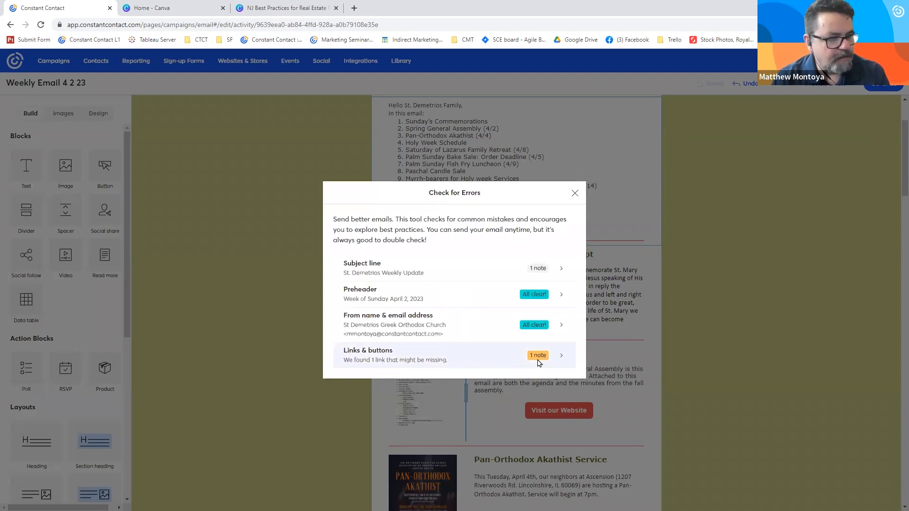
pyautogui.click(539, 363)
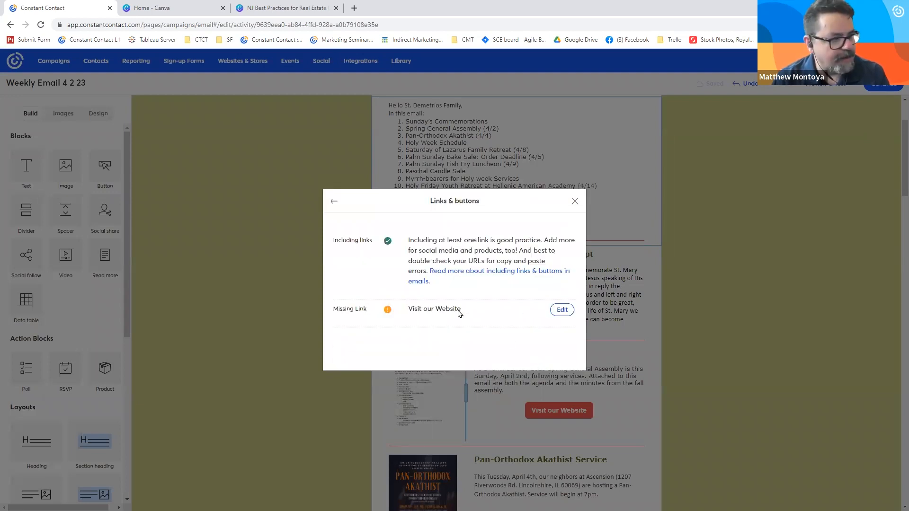
pyautogui.moveTo(372, 316); pyautogui.dragTo(325, 313)
pyautogui.click(418, 322)
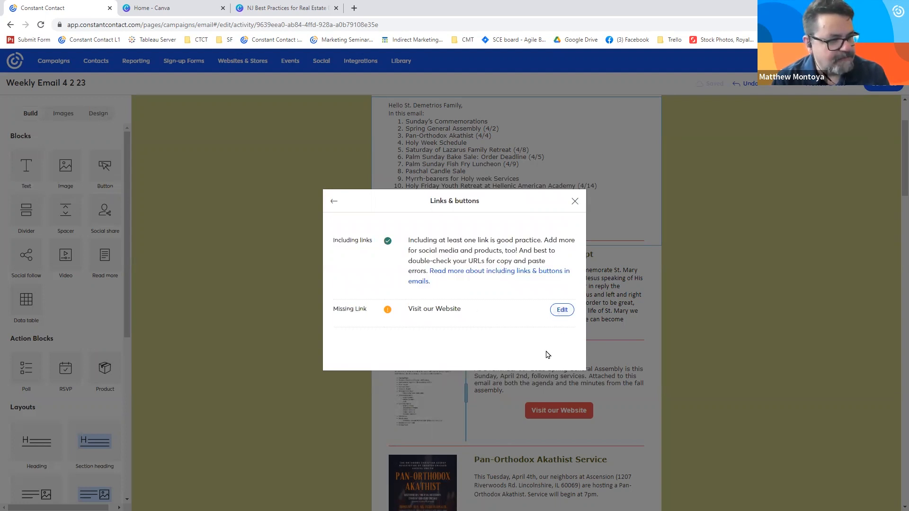
pyautogui.click(581, 397)
pyautogui.click(571, 407)
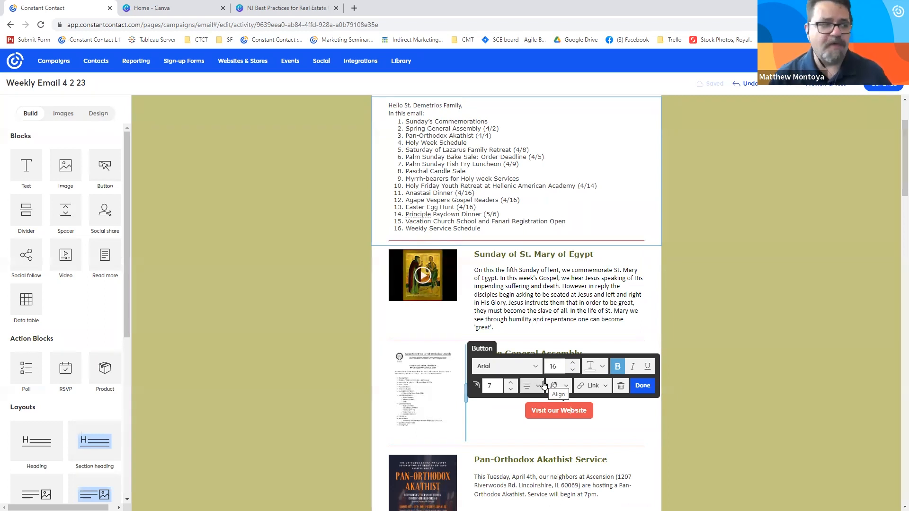
# - Examine the error check's subject line advice on length, emoji, special characters and personalization, and close the report
pyautogui.click(826, 89)
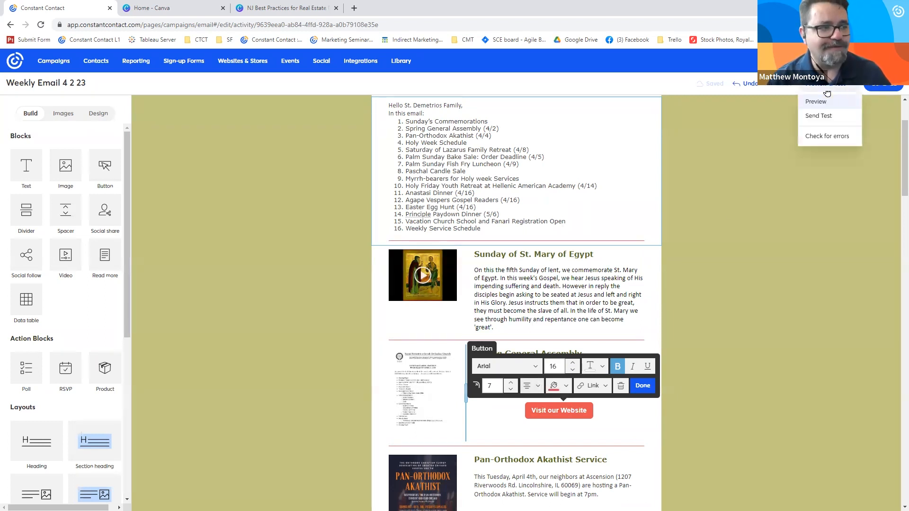
pyautogui.click(826, 137)
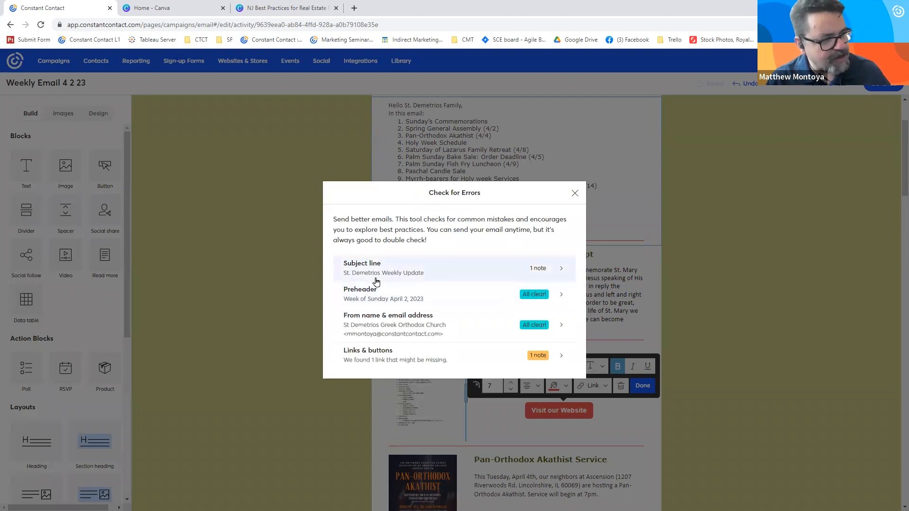
pyautogui.click(478, 268)
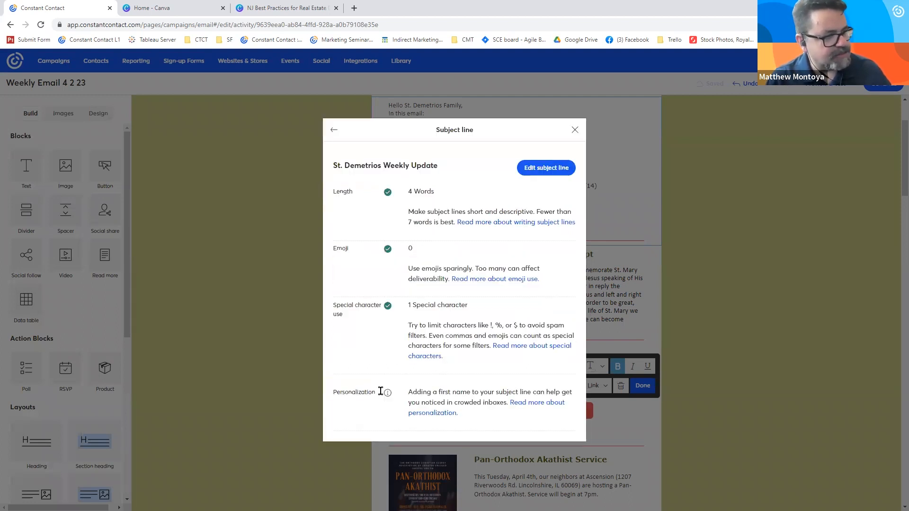
pyautogui.moveTo(378, 392); pyautogui.dragTo(337, 392)
pyautogui.moveTo(367, 193); pyautogui.dragTo(330, 252)
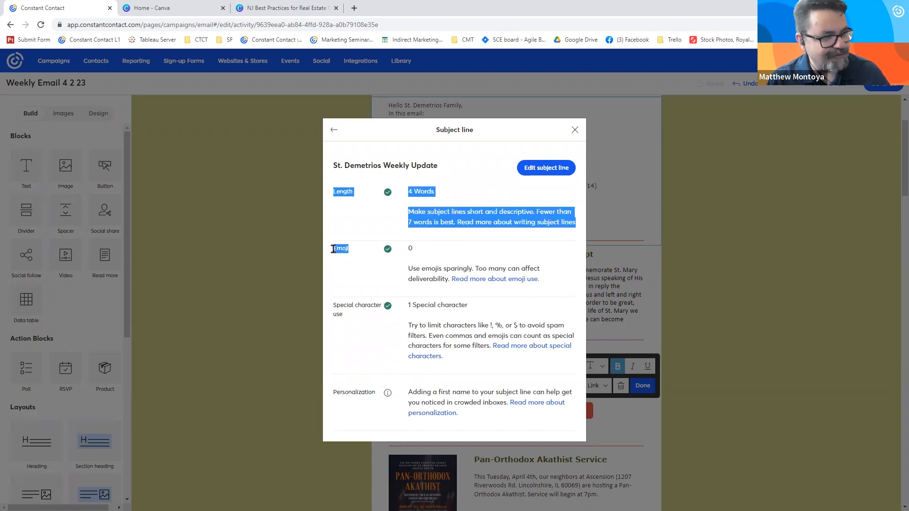
pyautogui.click(334, 249)
pyautogui.moveTo(355, 316); pyautogui.dragTo(333, 303)
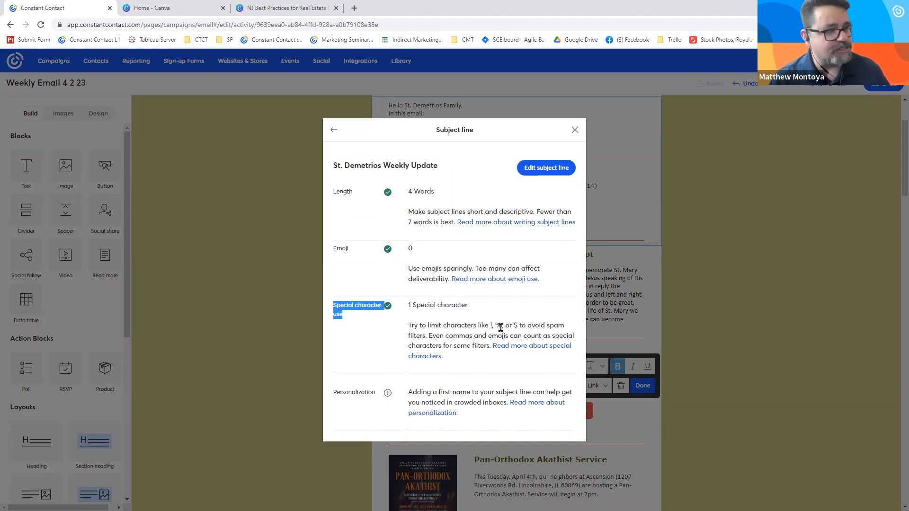
pyautogui.click(499, 316)
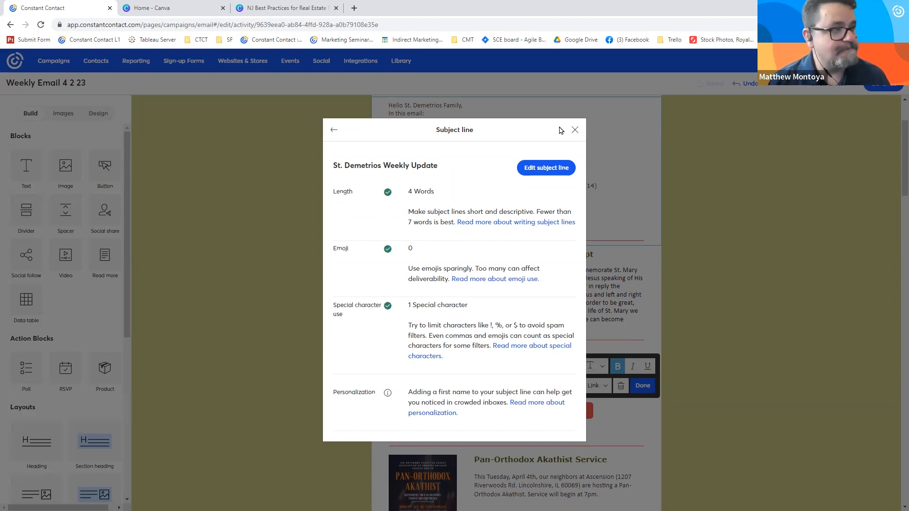
pyautogui.click(575, 130)
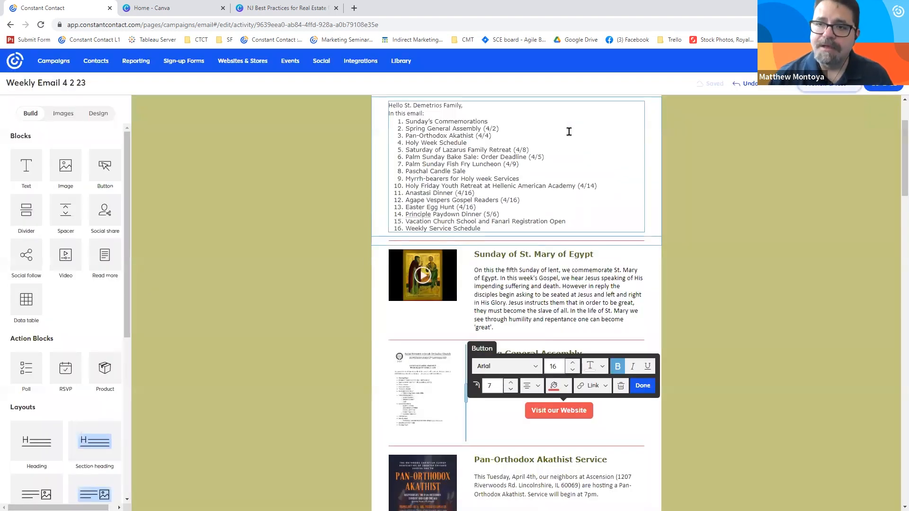
# - Bring up the error check overview once more and close it to return to the newsletter
pyautogui.scroll(2, 788, 159)
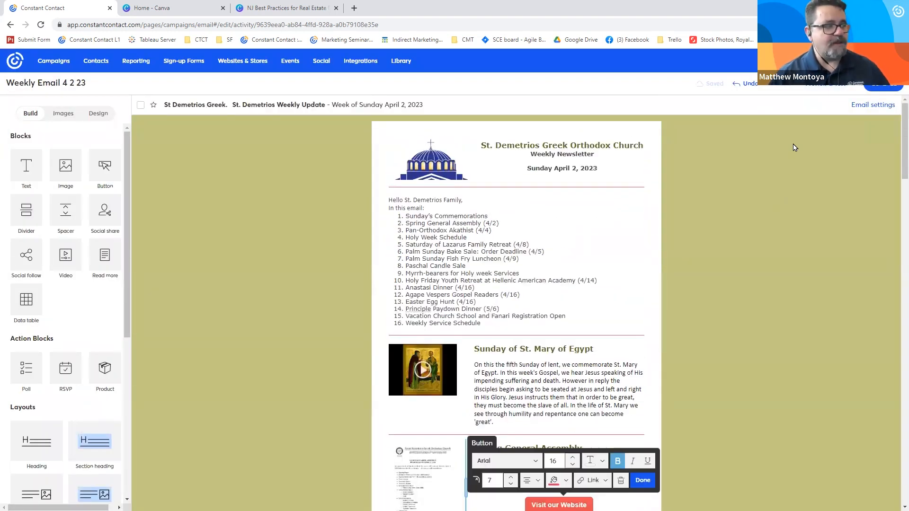
pyautogui.click(794, 145)
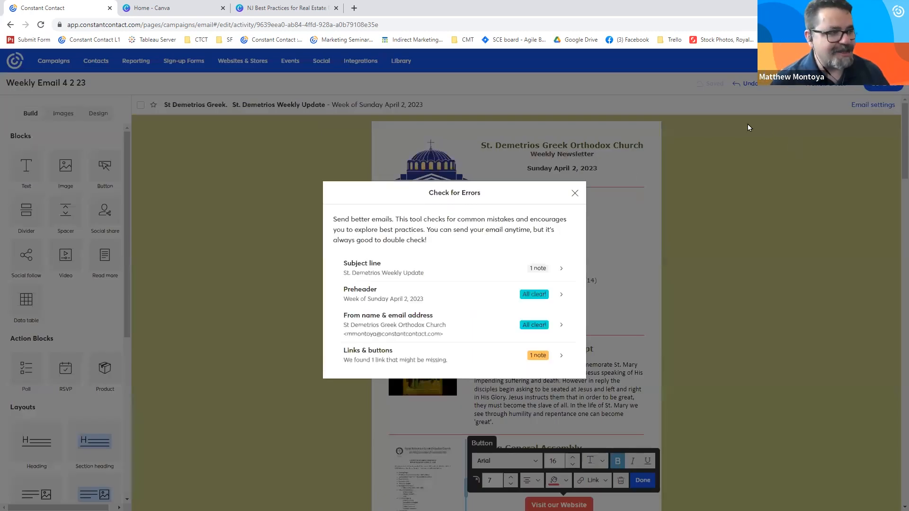
pyautogui.click(575, 193)
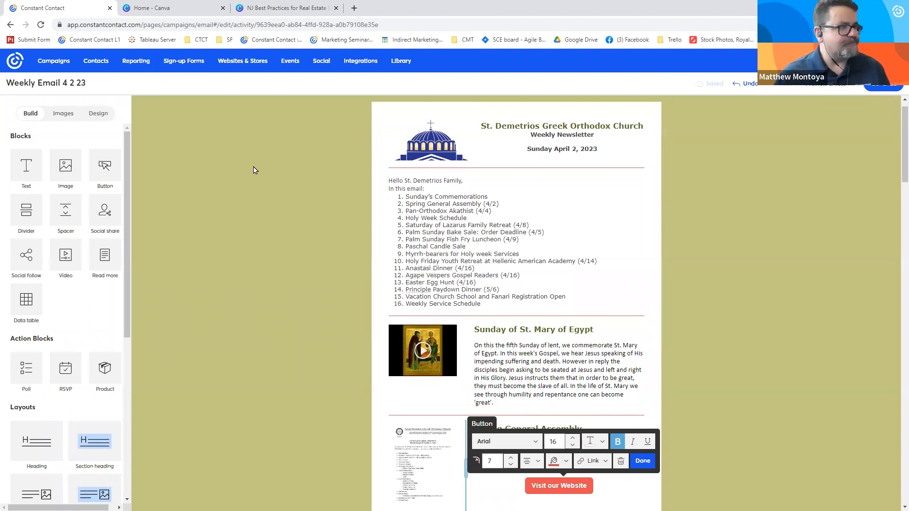
# - View the types of sign-up form that can be created, and open the "Saint Demetrios contact growth page" landing page for editing
pyautogui.click(182, 67)
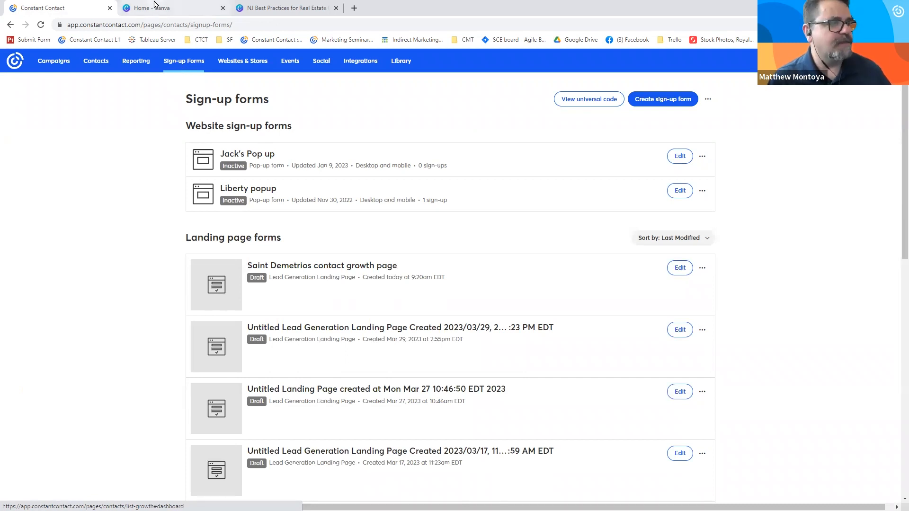
pyautogui.click(653, 102)
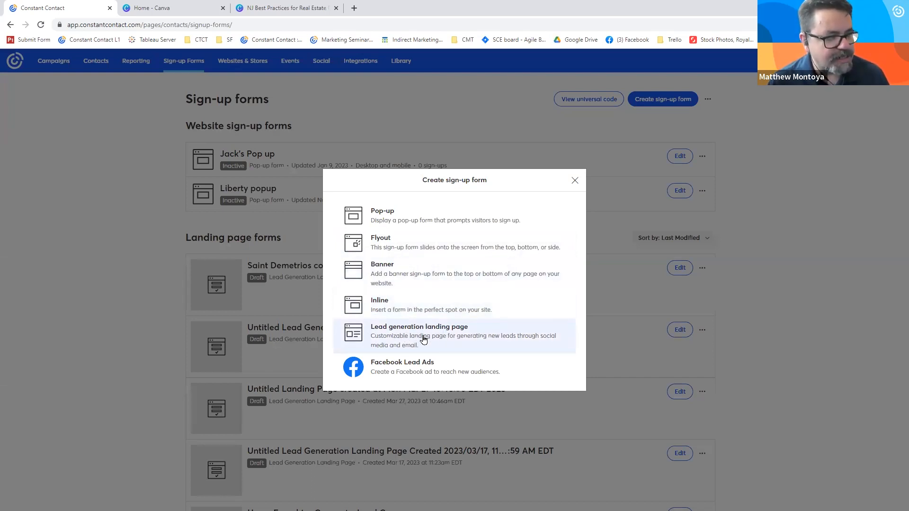
pyautogui.click(120, 229)
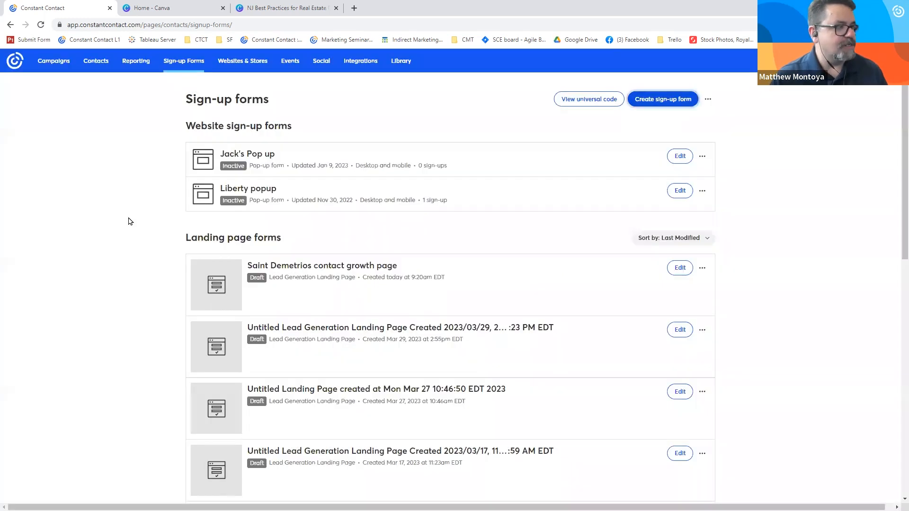
pyautogui.click(306, 267)
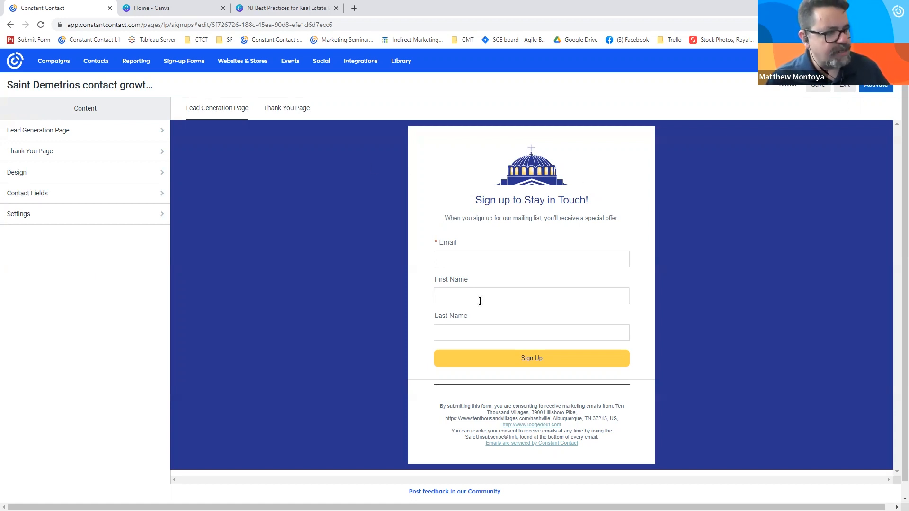
# - Change the lead generation page's headline to "Learn more today"
pyautogui.click(100, 138)
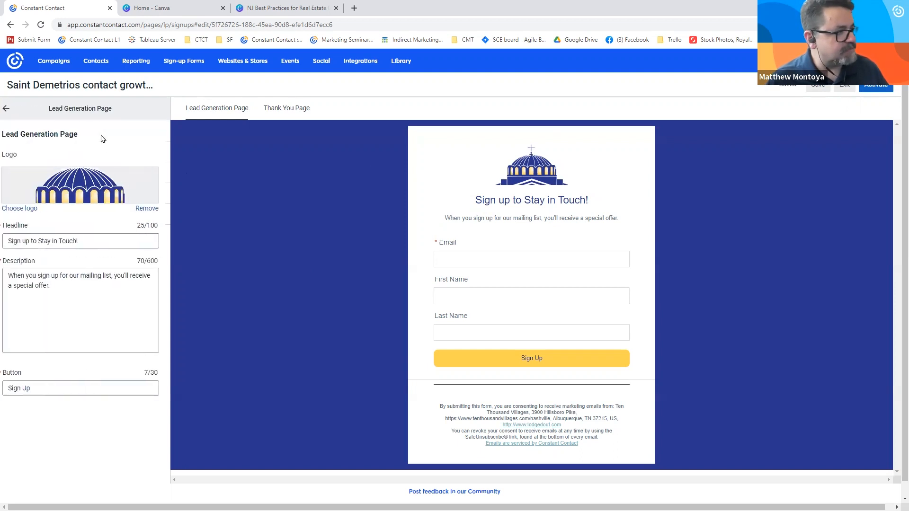
pyautogui.click(17, 241)
pyautogui.tripleClick(18, 241)
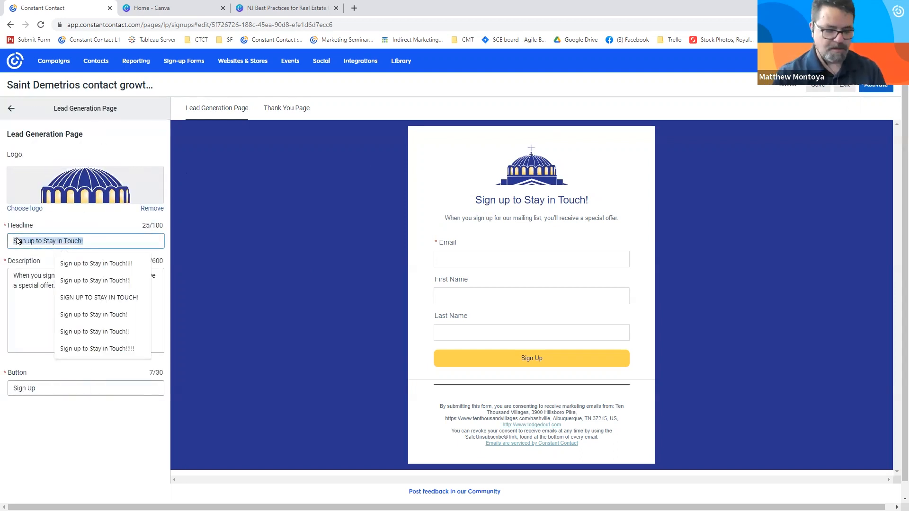
pyautogui.write('Lem')
pyautogui.press('BackSpace')
pyautogui.write('ra')
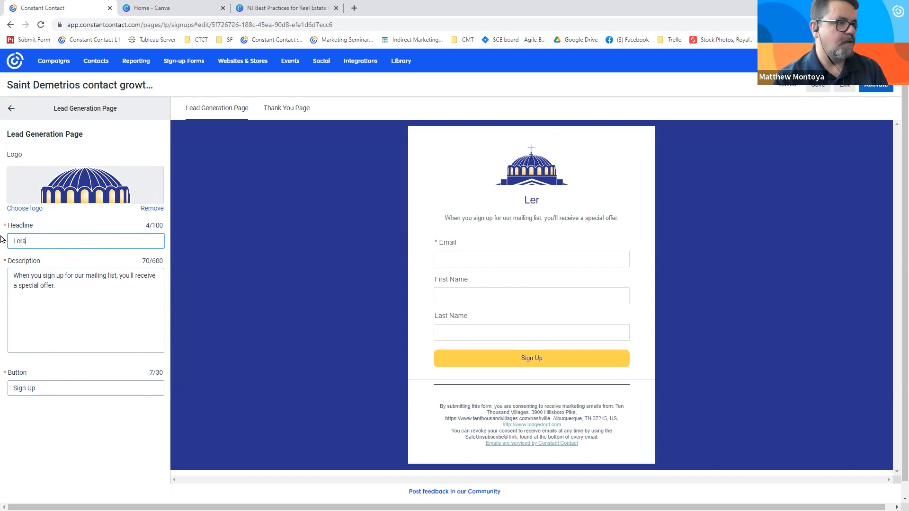
pyautogui.press('BackSpace')
pyautogui.press('BackSpace')
pyautogui.write('arn more today')
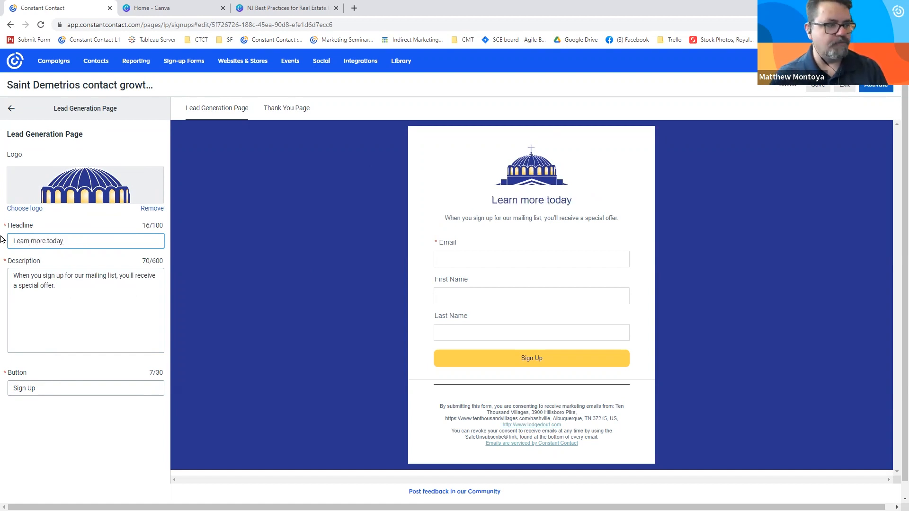
# - Replace the lead generation page's description with "This is text you are seeing me type"
pyautogui.moveTo(86, 277); pyautogui.dragTo(11, 276)
pyautogui.moveTo(72, 288); pyautogui.dragTo(2, 277)
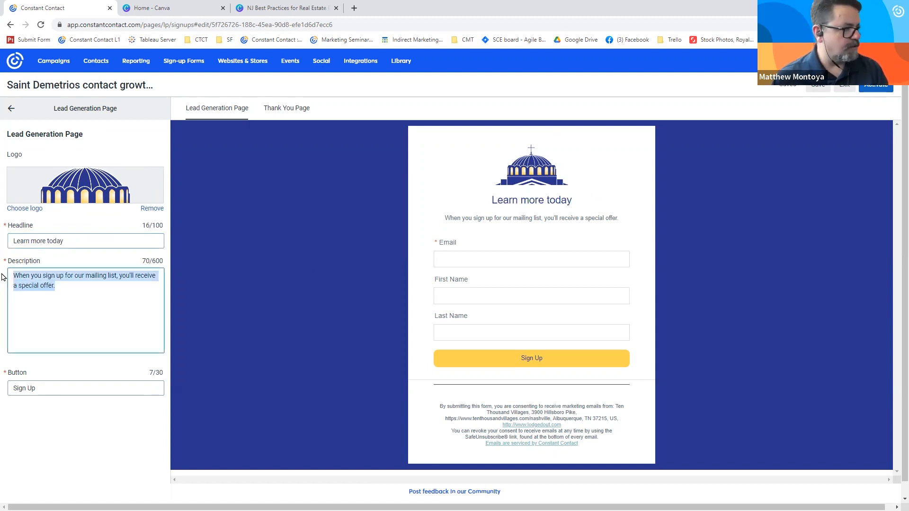
pyautogui.write('This is tex')
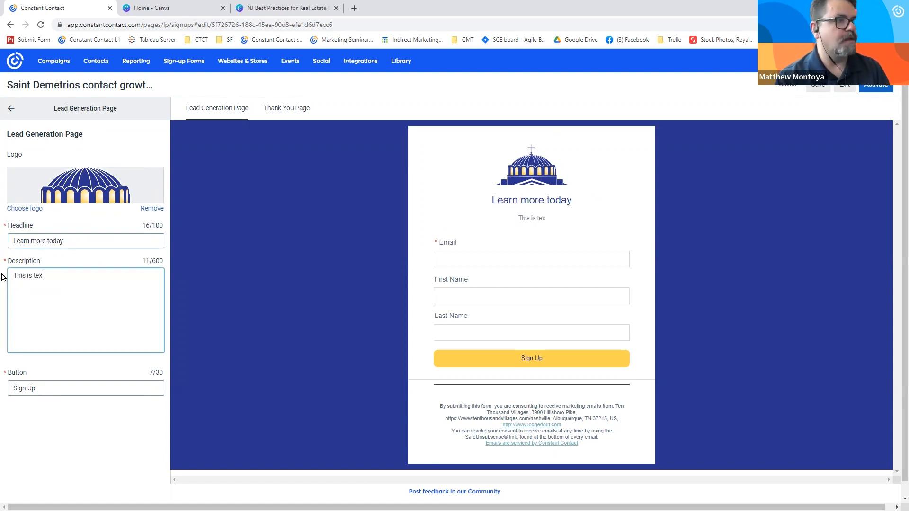
pyautogui.write('t you are seeing me type')
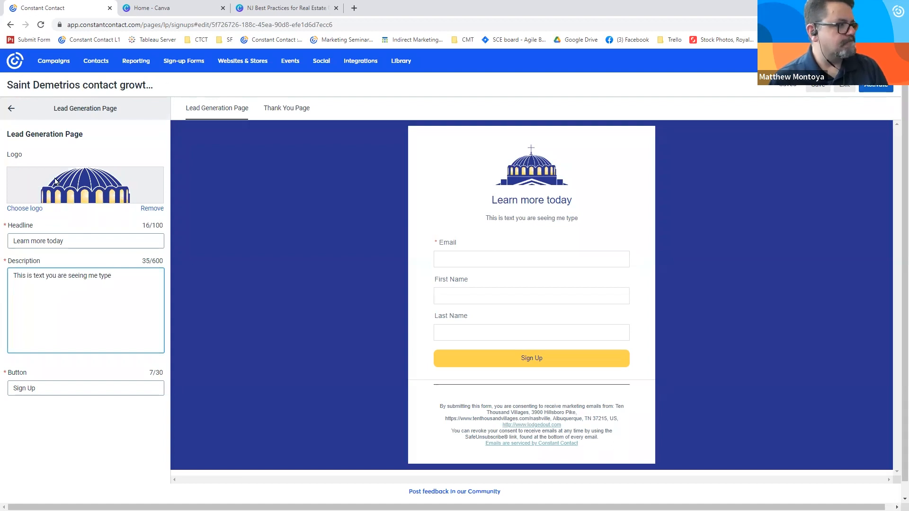
# - Set the sign-up button's label to "Join us" and return to the landing page's content overview
pyautogui.press('Tab')
pyautogui.write('Join us')
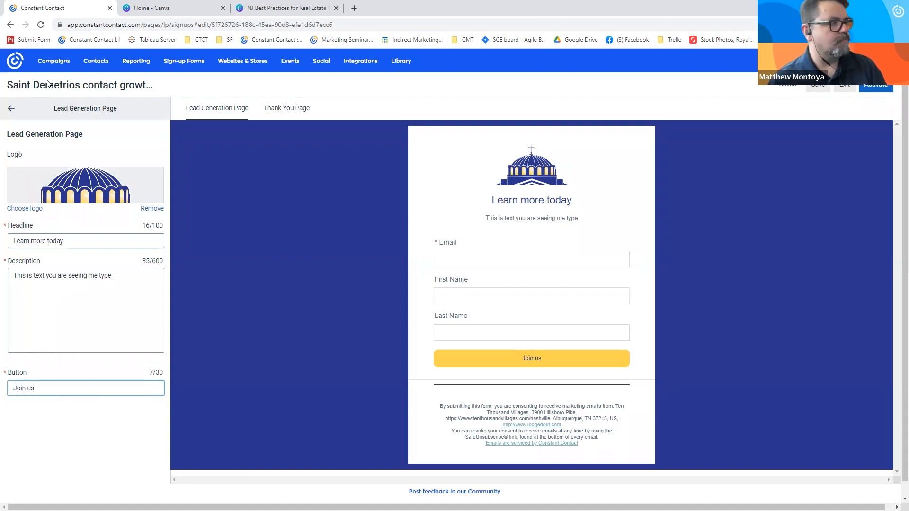
pyautogui.click(11, 108)
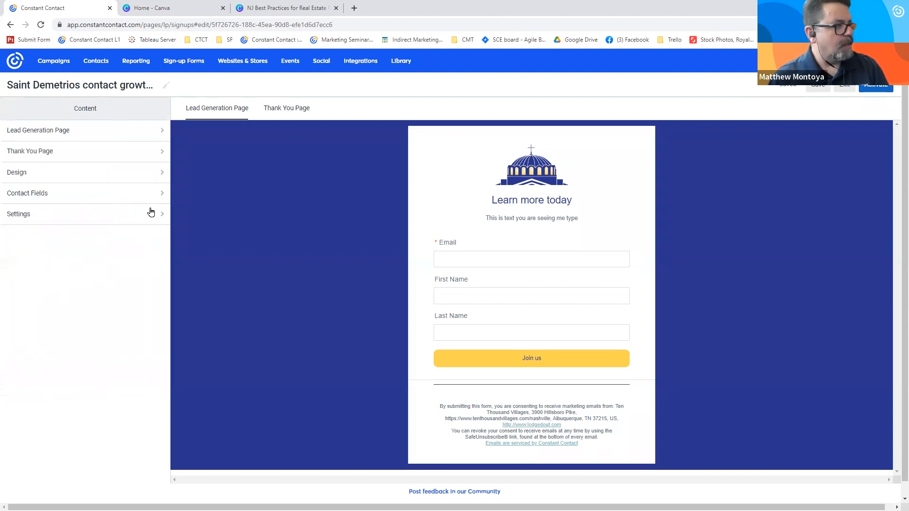
# - Add the Phone Number and Birthday contact fields to the sign-up form as optional fields, and return to the content overview
pyautogui.click(105, 193)
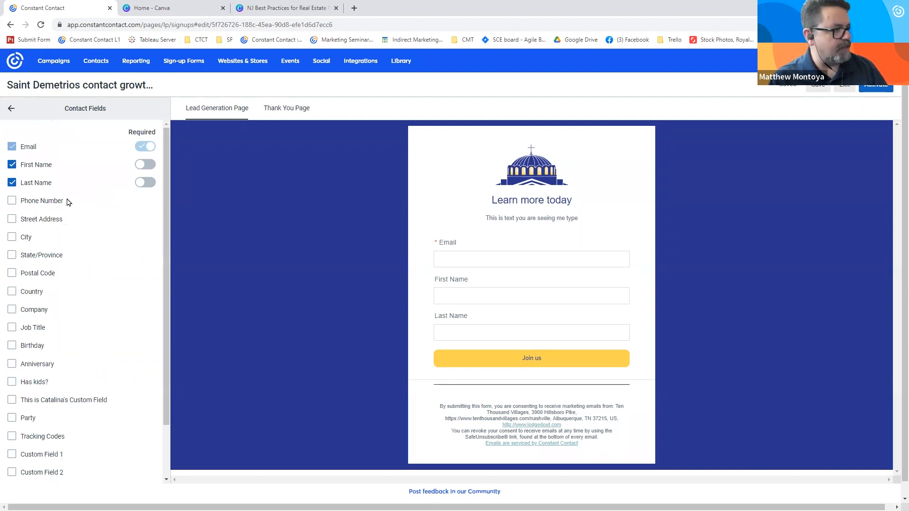
pyautogui.click(67, 201)
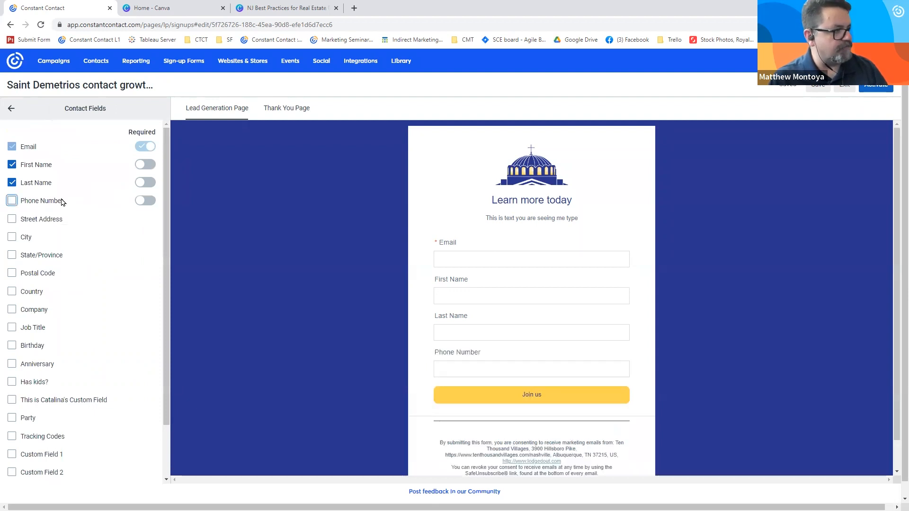
pyautogui.click(34, 348)
pyautogui.scroll(-2, 43, 350)
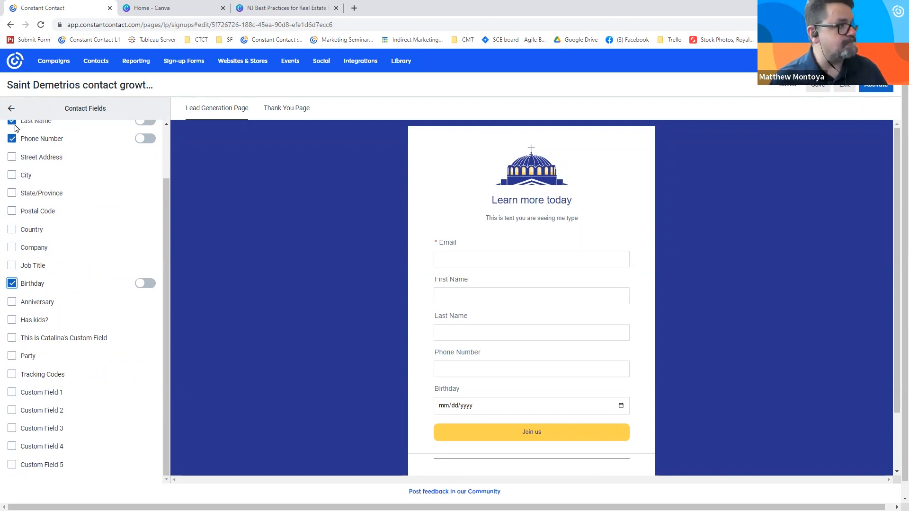
pyautogui.click(11, 108)
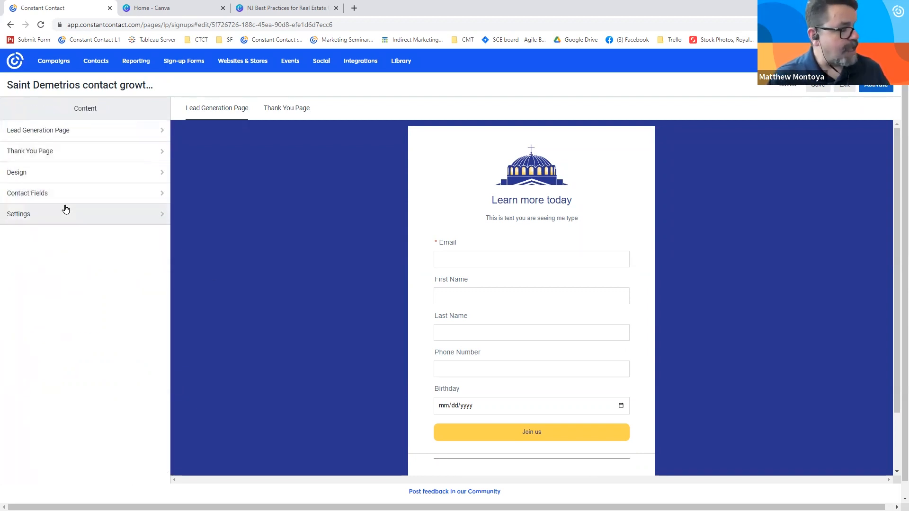
# - Review the landing page's contact list, URL and Thank You Page settings, and activate the page
pyautogui.click(66, 213)
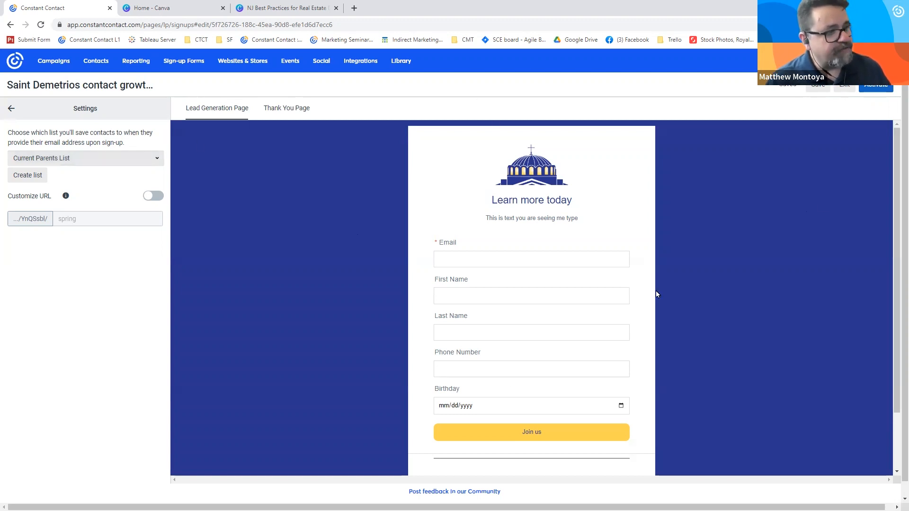
pyautogui.click(11, 108)
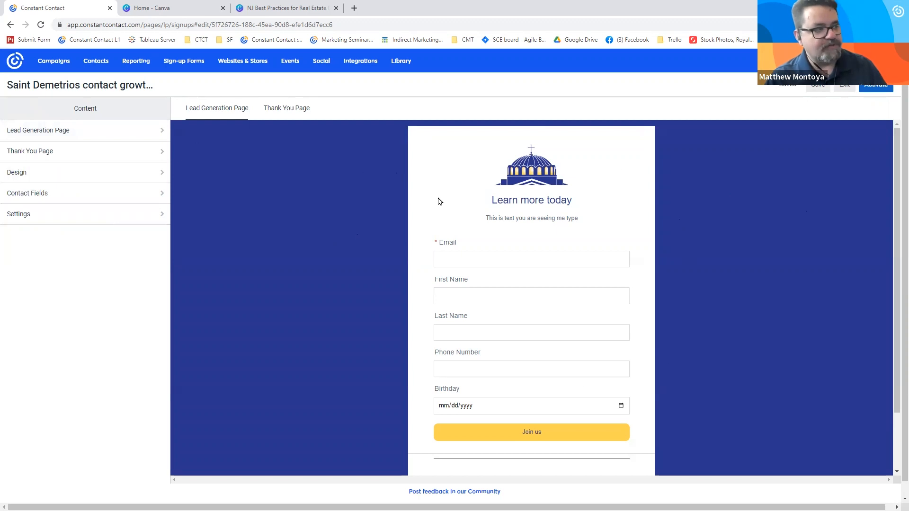
pyautogui.click(81, 160)
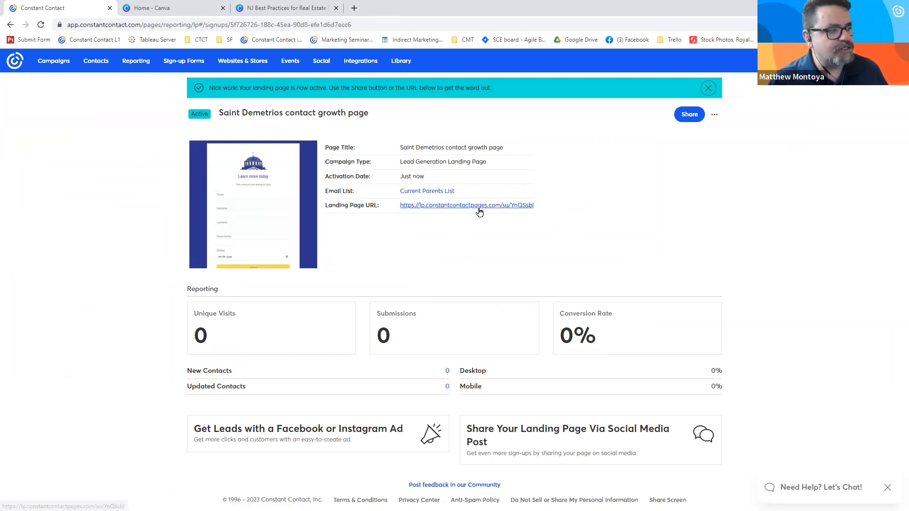
# - View the live sign-up form through its landing page URL and return to the campaign details
pyautogui.click(450, 207)
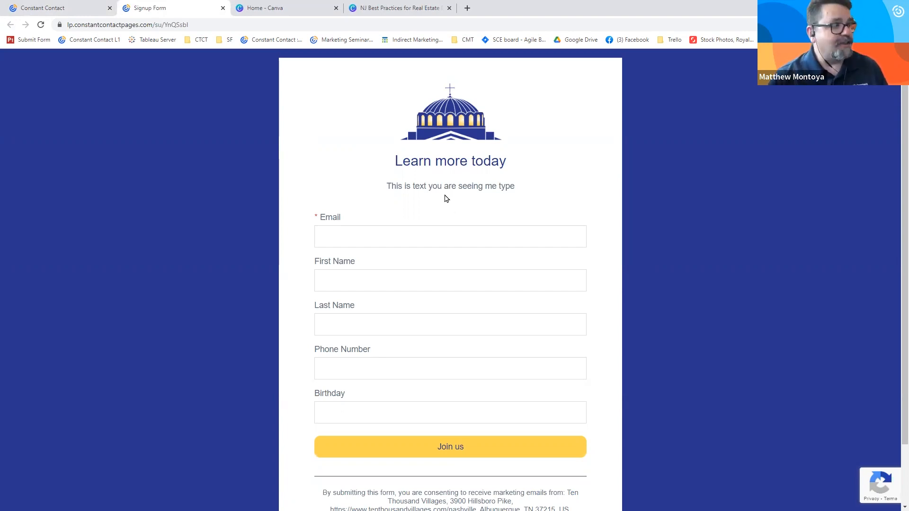
pyautogui.click(87, 15)
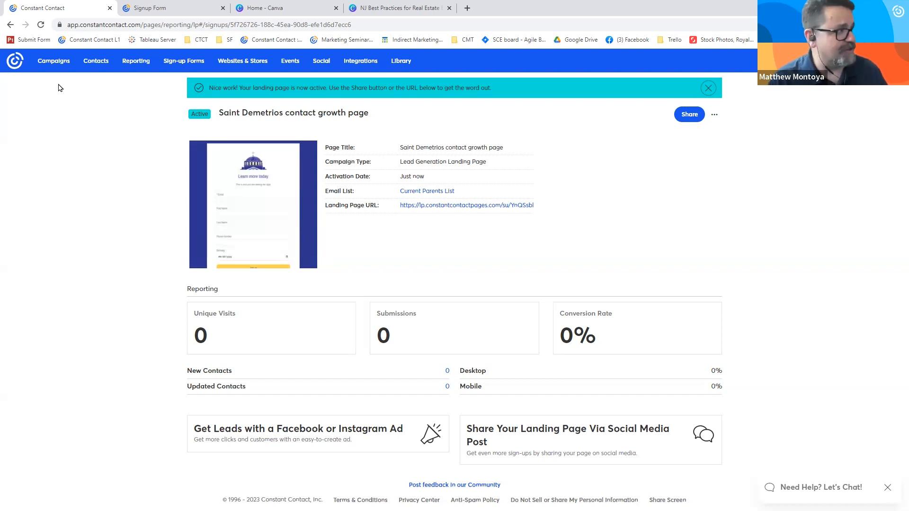
# - Open the "Principal Paydown Dinner Dance" event from the campaigns and review the date, time and description in its basics
pyautogui.click(52, 66)
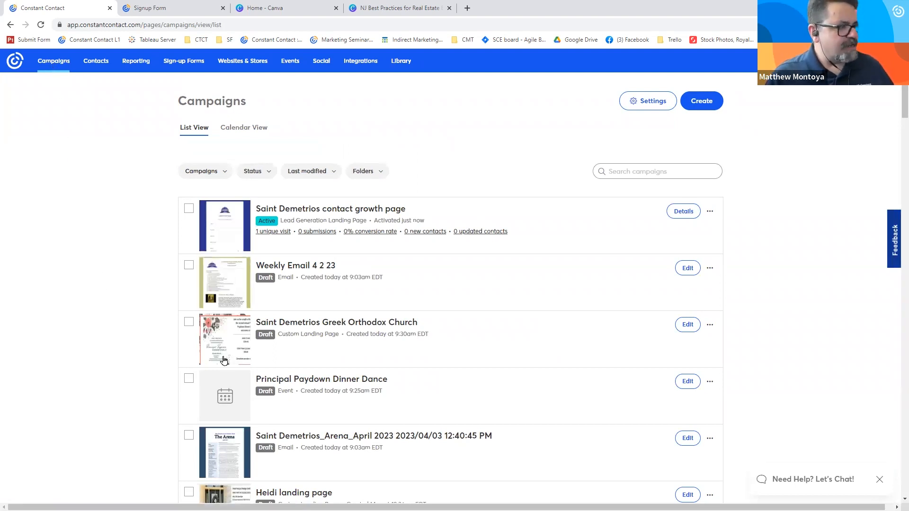
pyautogui.click(303, 382)
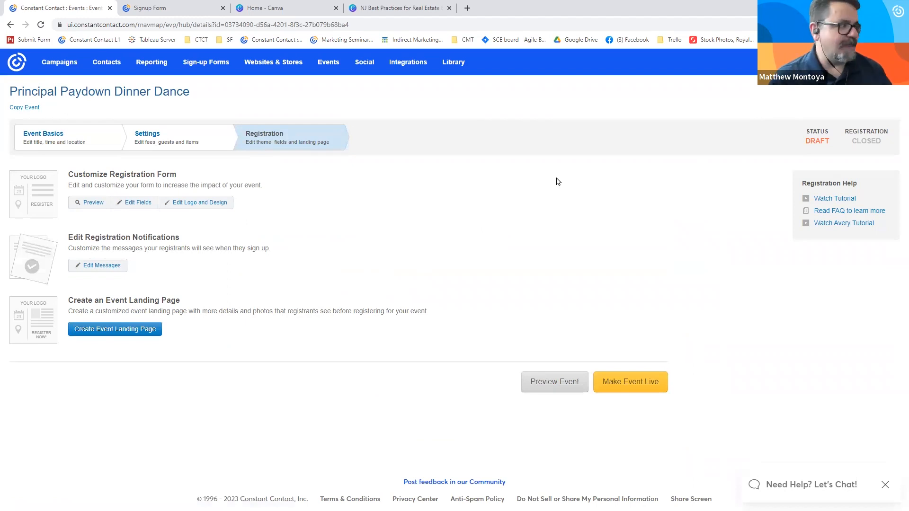
pyautogui.click(83, 142)
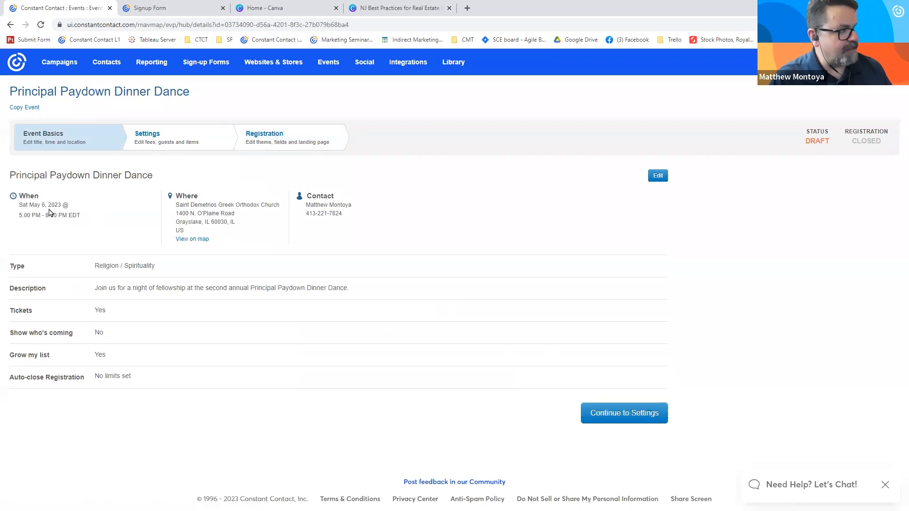
pyautogui.moveTo(86, 217); pyautogui.dragTo(22, 205)
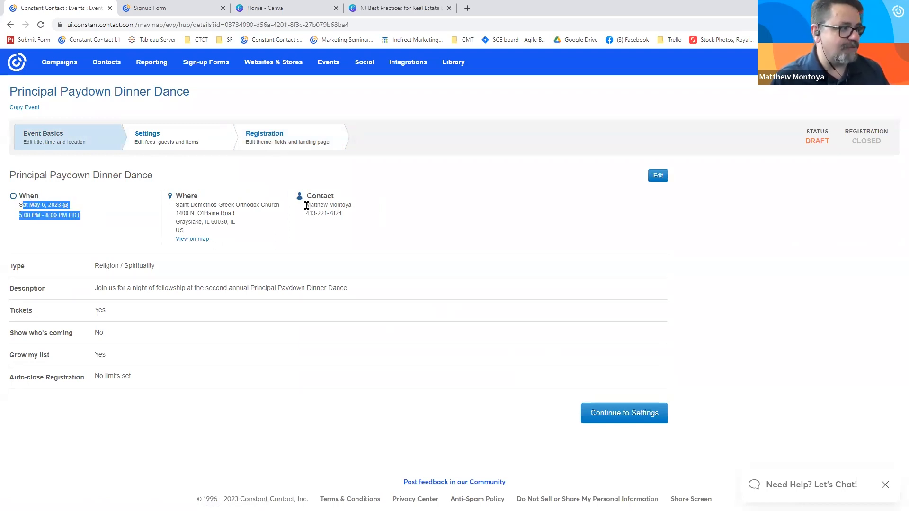
pyautogui.moveTo(351, 288); pyautogui.dragTo(95, 295)
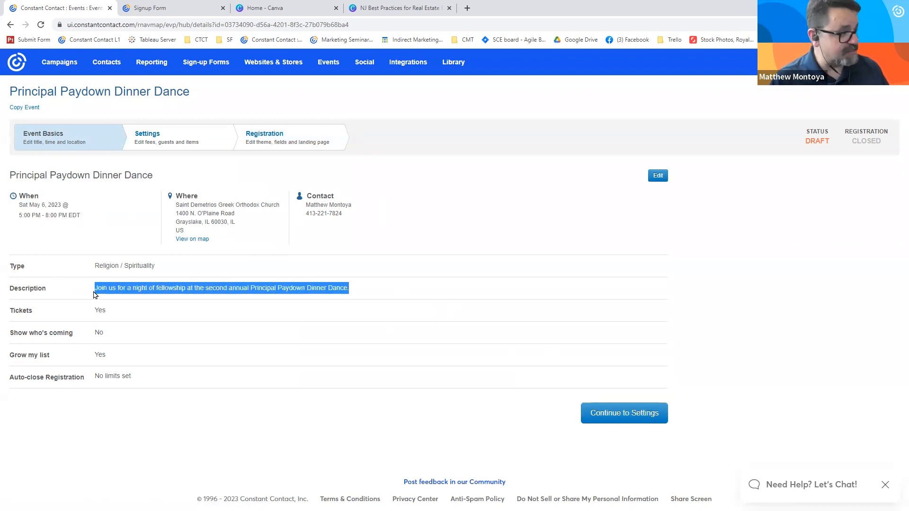
# - Examine the event's settings for payment options, donation and ticket fees, access codes, discount codes and donations
pyautogui.click(156, 138)
pyautogui.scroll(-1, 369, 268)
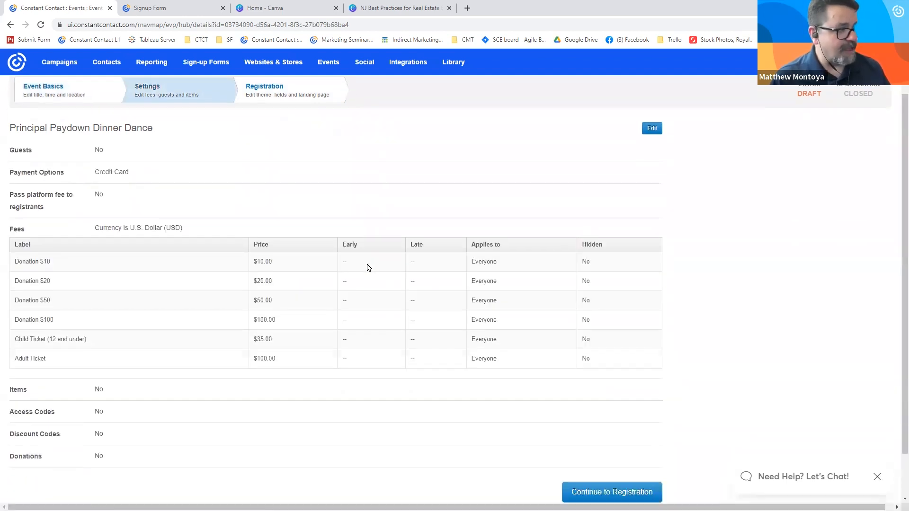
pyautogui.scroll(-1, 372, 345)
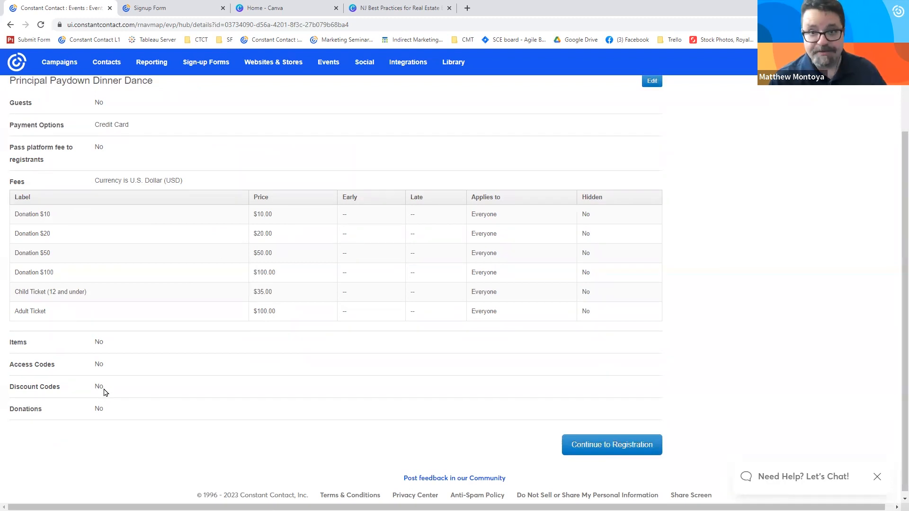
pyautogui.scroll(2, 199, 159)
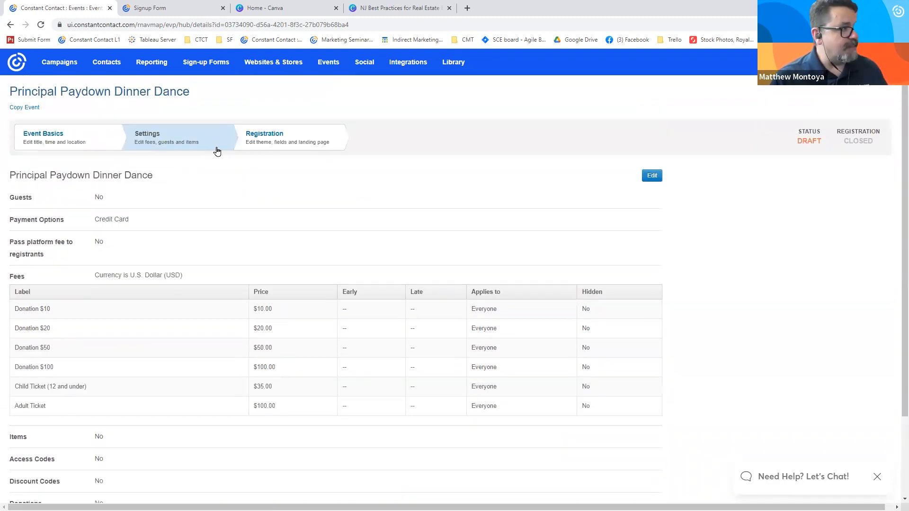
# - View the registration form's editable personal information fields, and examine its theme choices and form preview
pyautogui.click(286, 144)
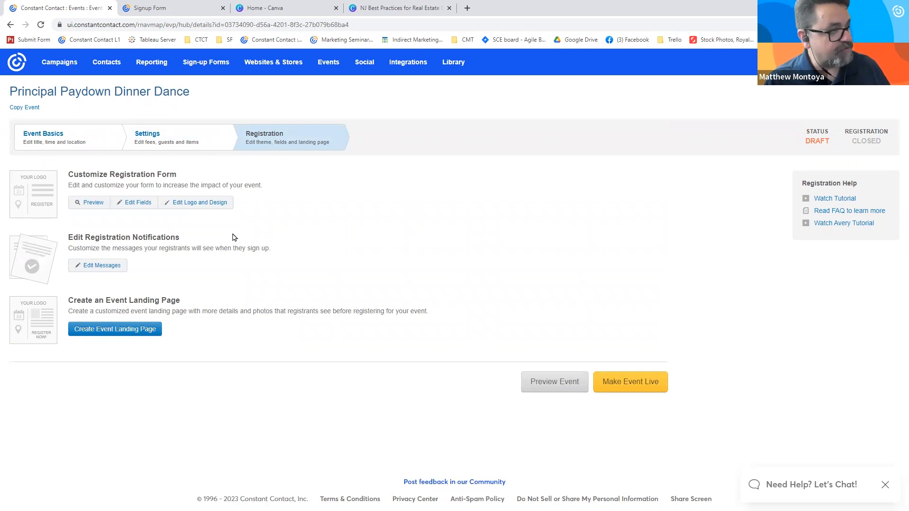
pyautogui.click(130, 203)
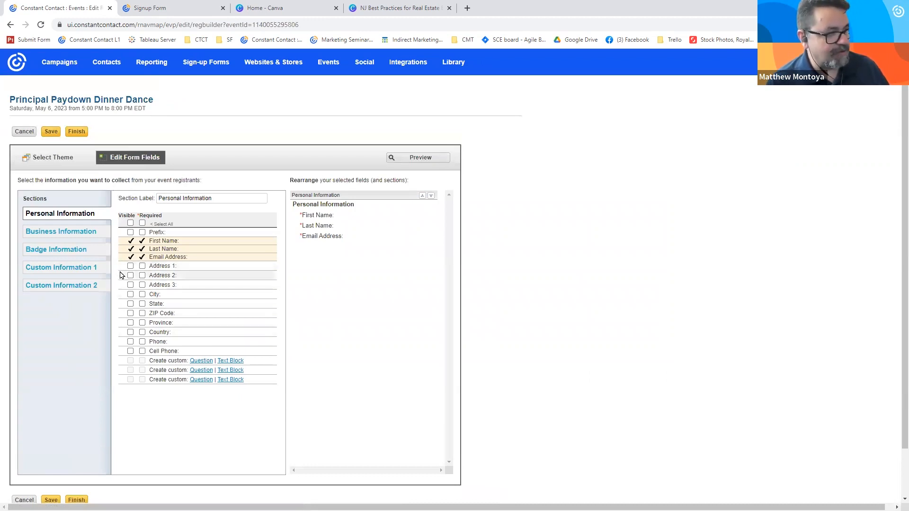
pyautogui.click(51, 158)
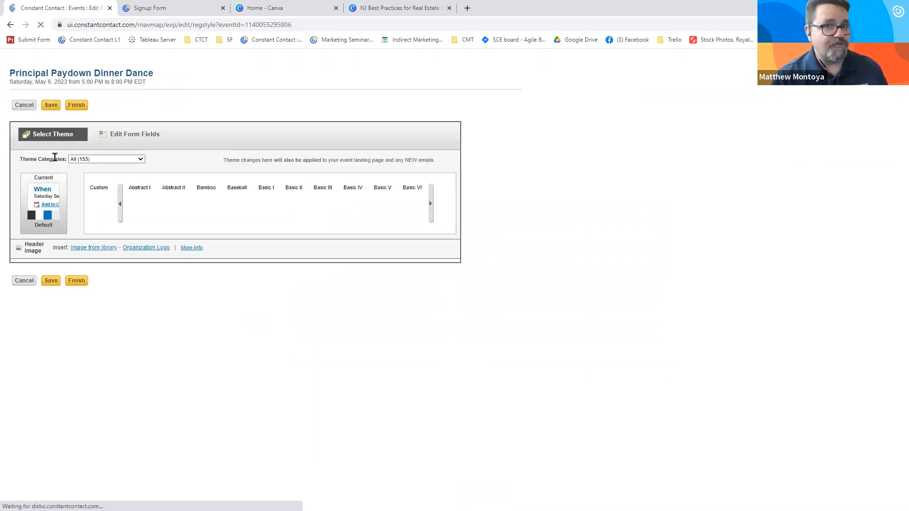
pyautogui.scroll(-3, 151, 279)
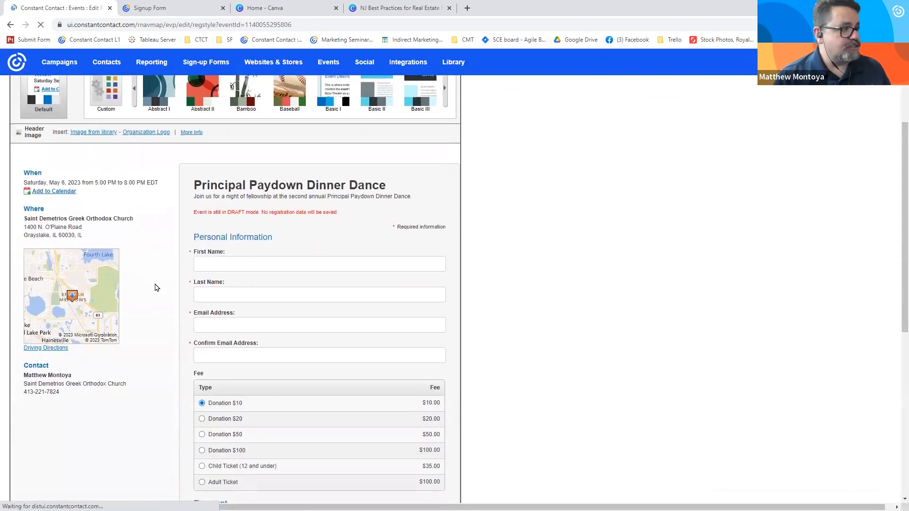
pyautogui.scroll(-1, 142, 261)
pyautogui.scroll(-1, 511, 267)
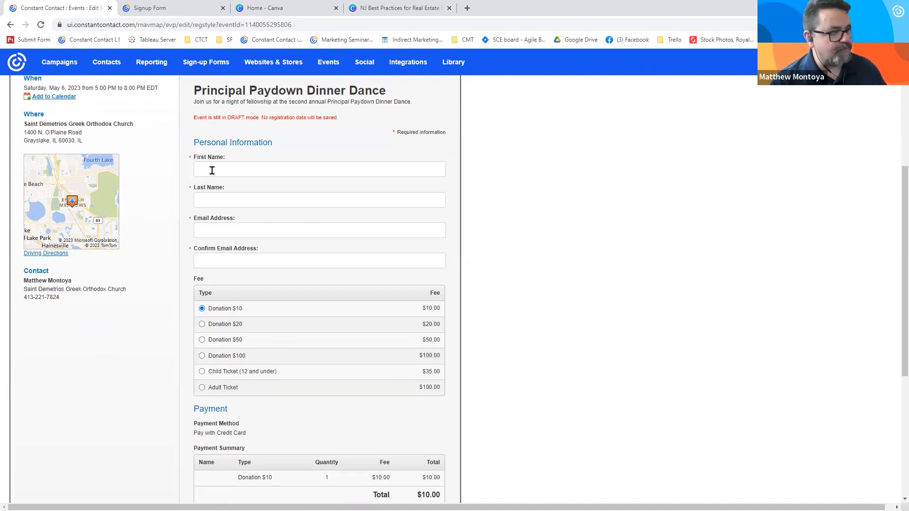
# - Try the $20 and $50 donations and the child and adult tickets in the form preview, and check the payment summary and newsletter opt-in
pyautogui.click(202, 325)
pyautogui.click(202, 340)
pyautogui.click(201, 372)
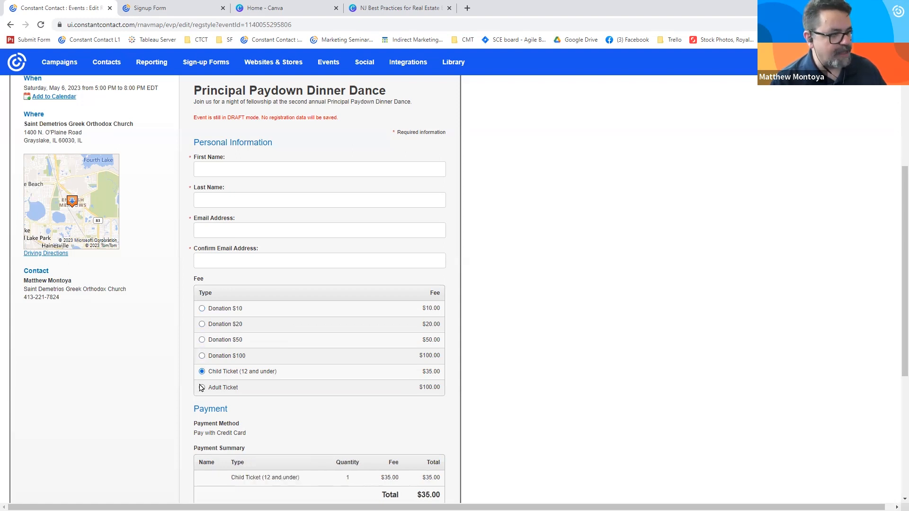
pyautogui.click(201, 387)
pyautogui.scroll(-2, 201, 381)
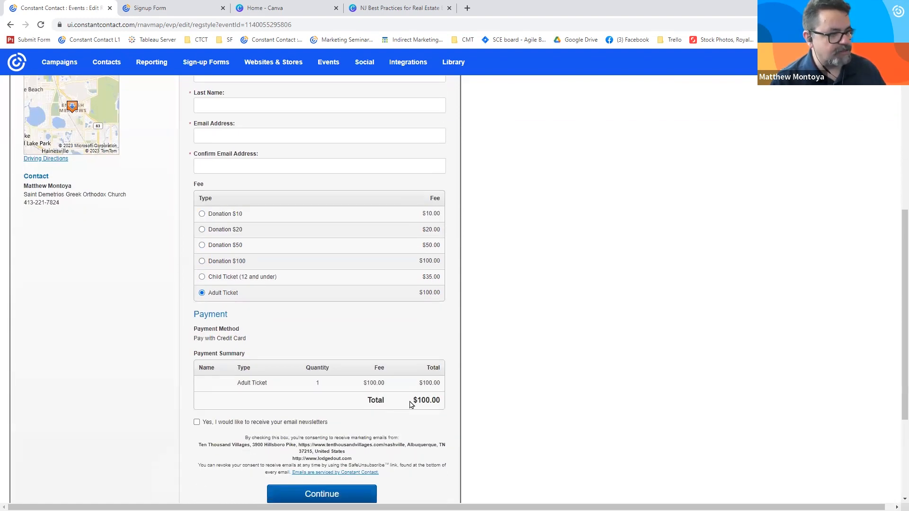
pyautogui.scroll(-2, 426, 388)
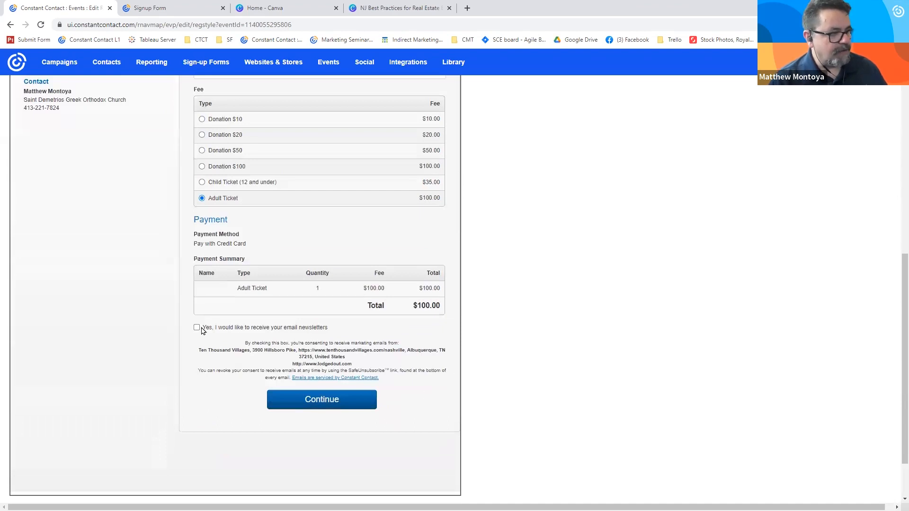
pyautogui.tripleClick(234, 328)
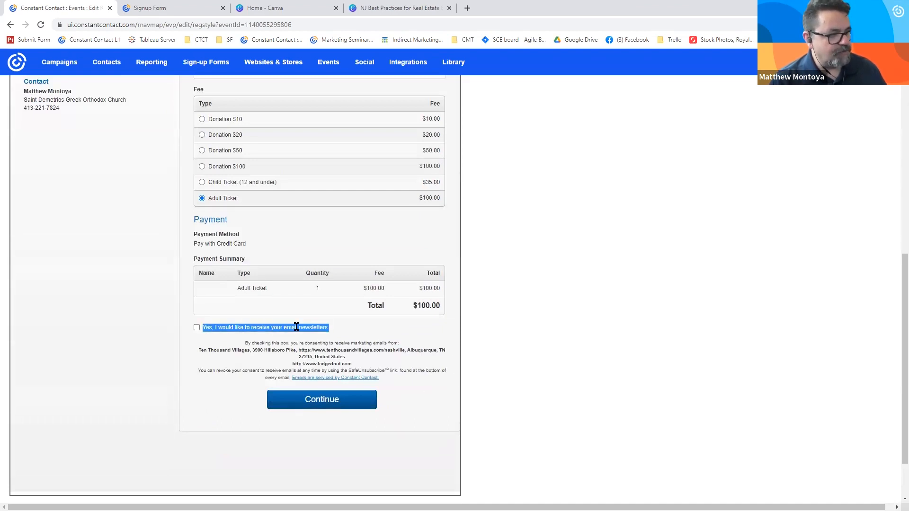
# - Leave the registration form editor without saving changes and make the Principal Paydown Dinner Dance event live
pyautogui.click(355, 403)
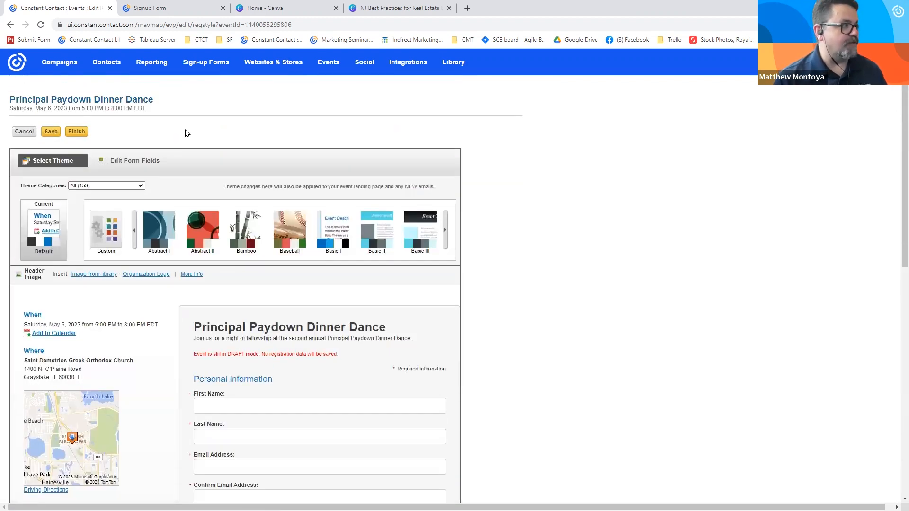
pyautogui.click(31, 134)
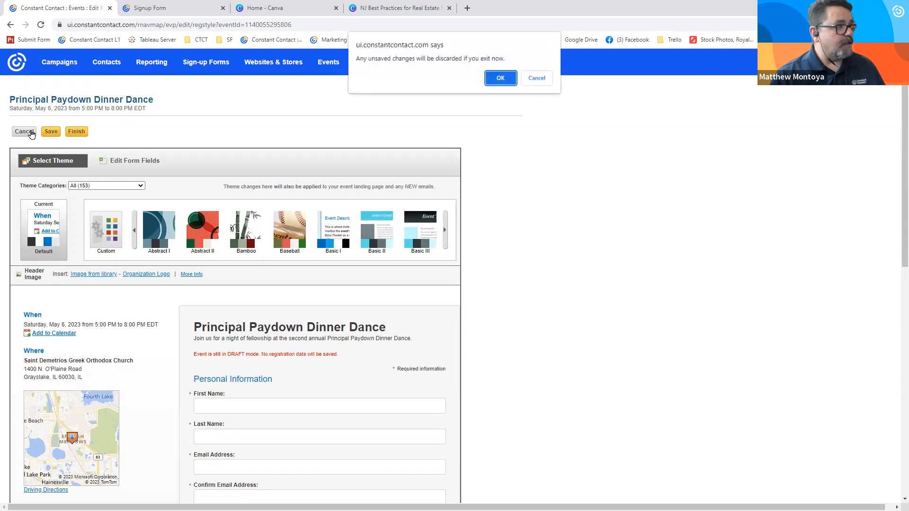
pyautogui.click(498, 81)
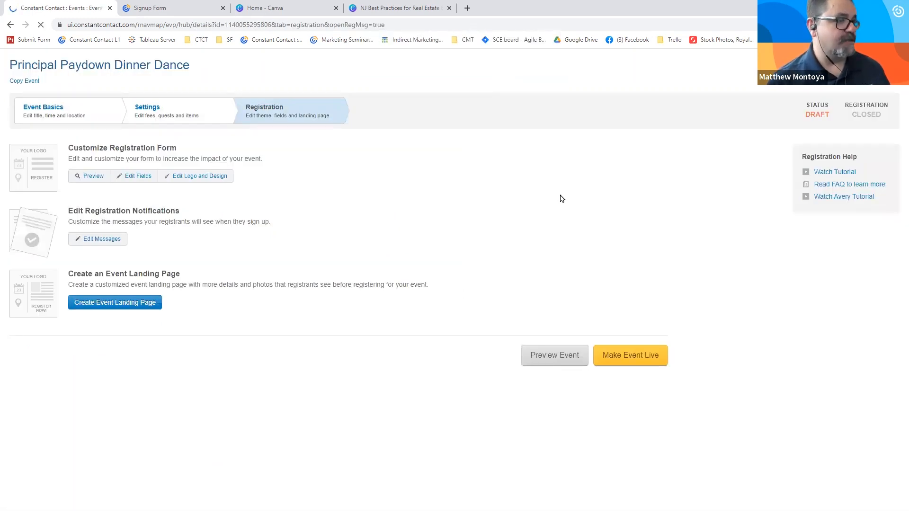
pyautogui.click(635, 379)
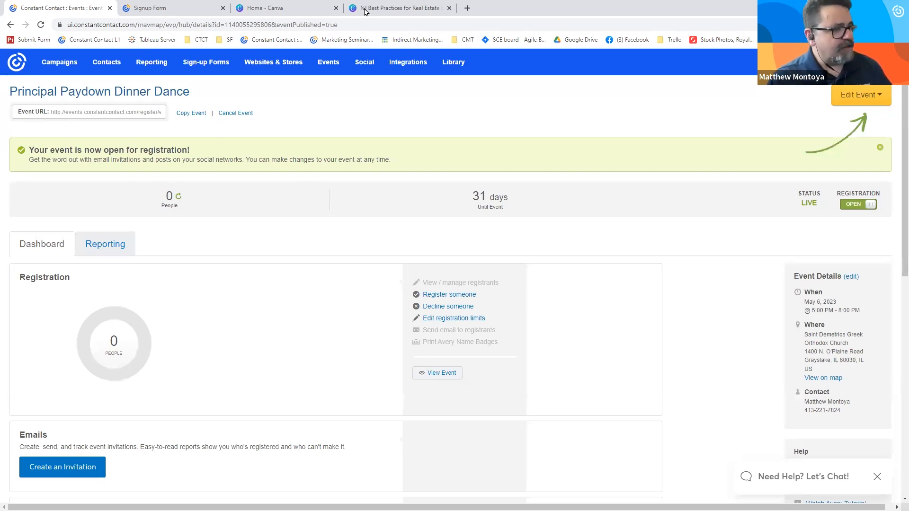
# - Copy the live event's URL and open its registration page in a new browser tab
pyautogui.click(127, 111)
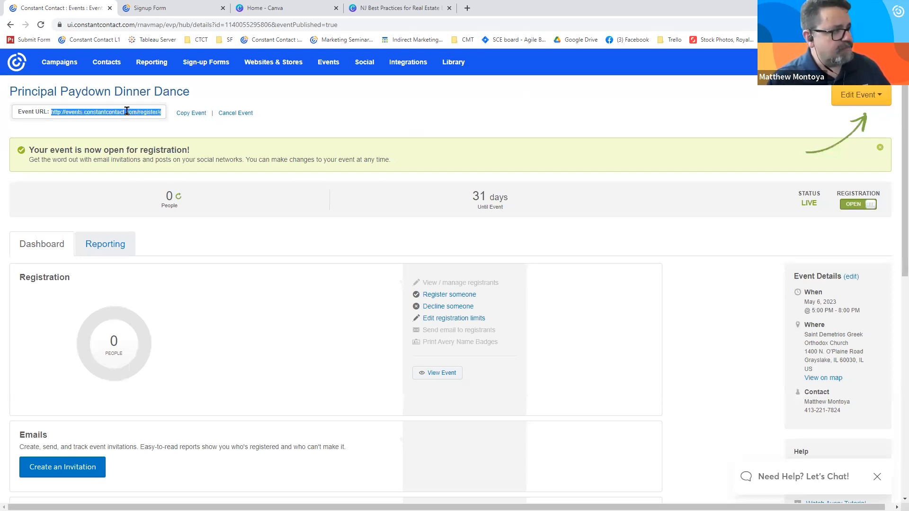
pyautogui.rightClick(83, 114)
pyautogui.click(95, 122)
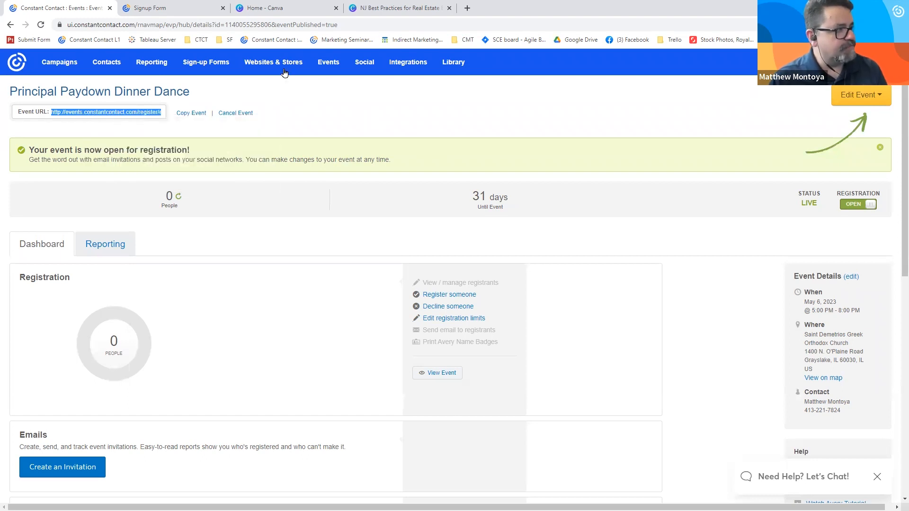
pyautogui.click(467, 8)
pyautogui.hotkey('ctrl', 'v')
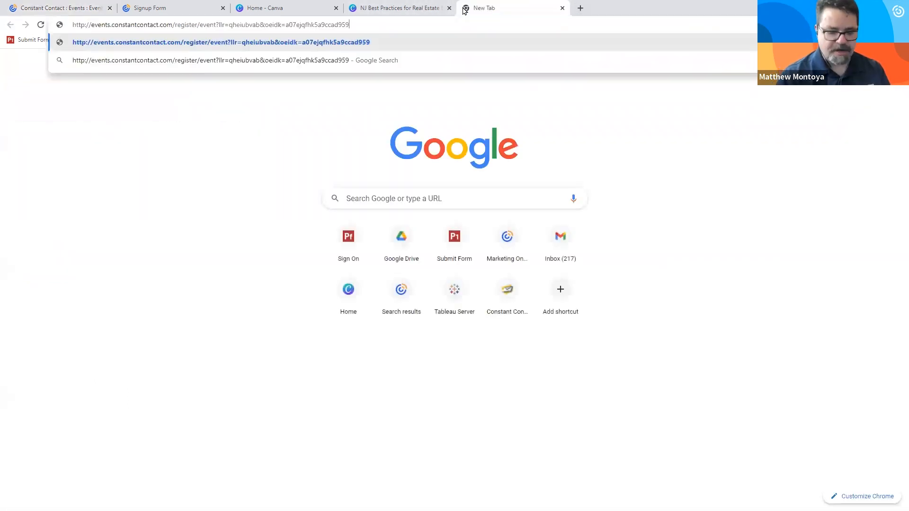
pyautogui.press('Return')
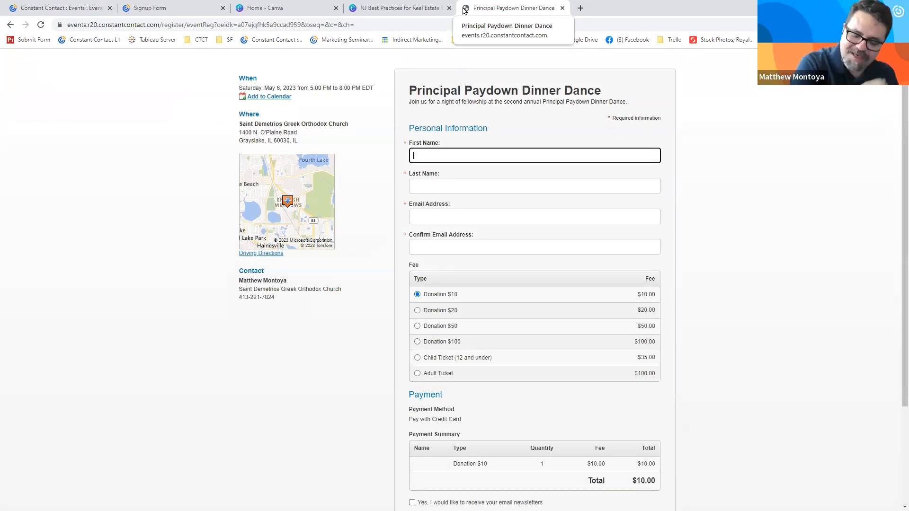
# - Open the draft custom landing page "Saint Demetrios Greek Orthodox Church" from the campaigns and select its dinner dance invitation text
pyautogui.click(76, 8)
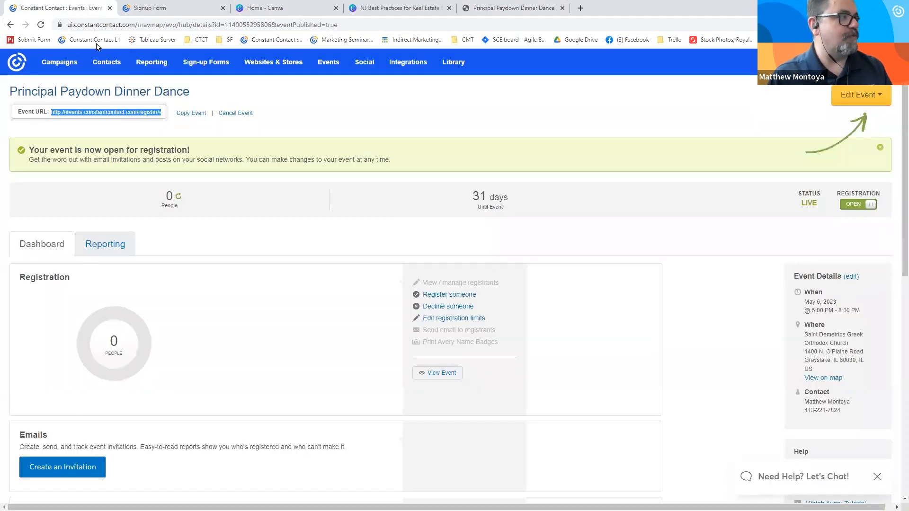
pyautogui.click(65, 67)
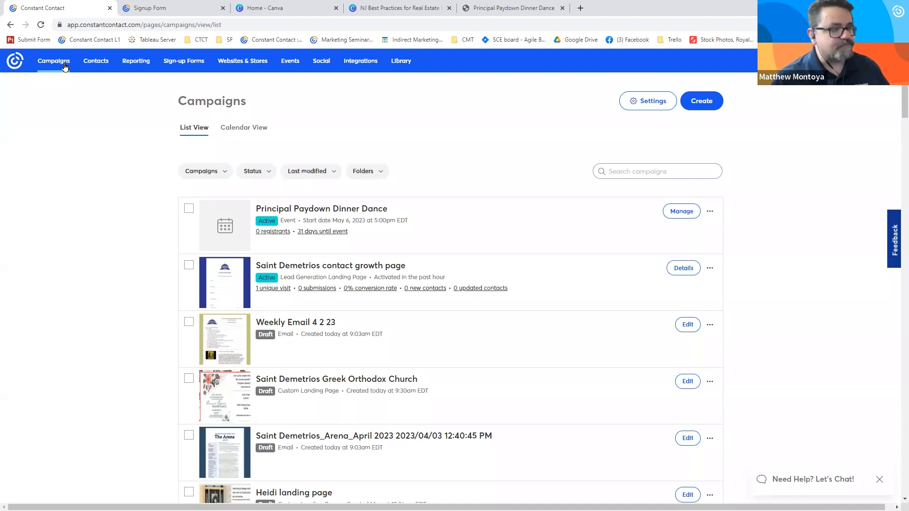
pyautogui.click(330, 384)
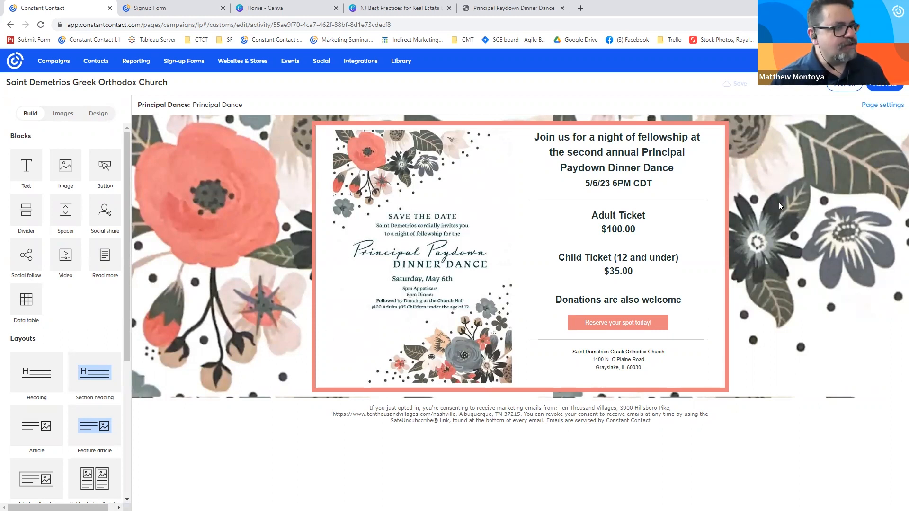
pyautogui.click(605, 168)
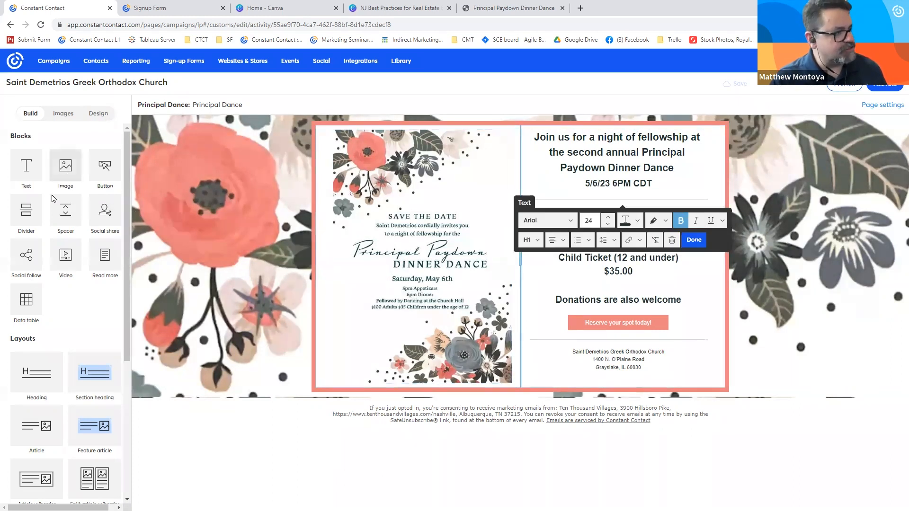
pyautogui.click(586, 150)
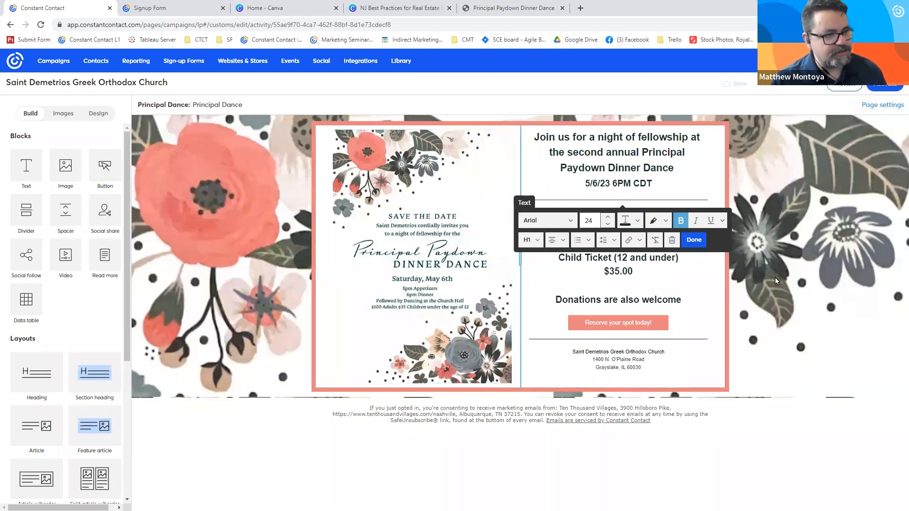
# - Link the landing page's "Reserve your spot today!" button to the copied event registration URL and activate the page
pyautogui.click(610, 322)
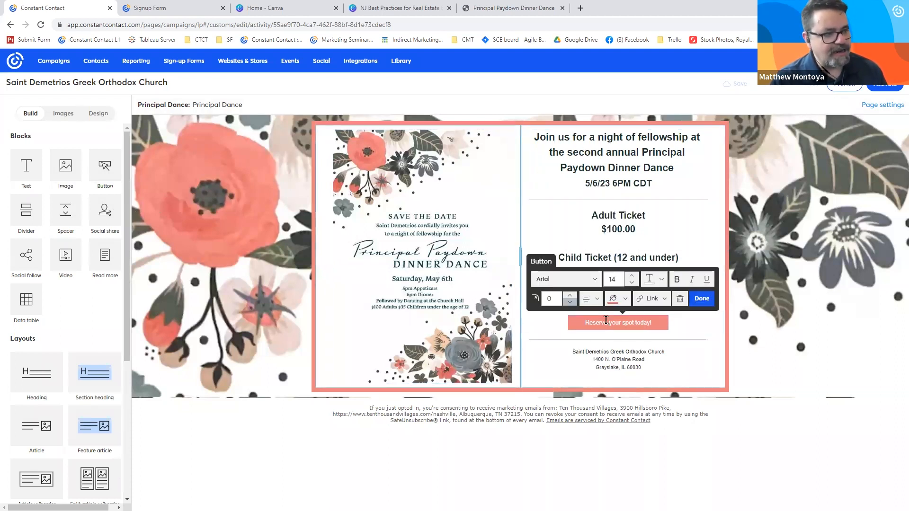
pyautogui.click(652, 298)
pyautogui.click(663, 317)
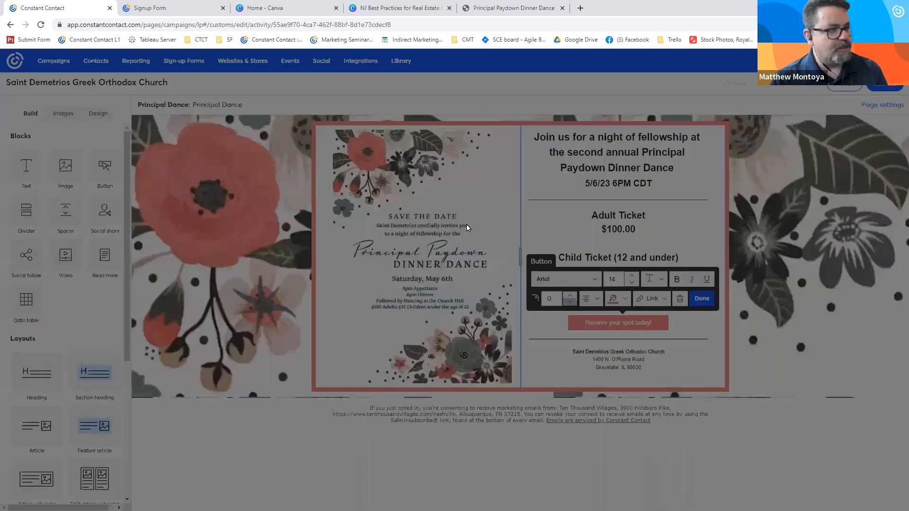
pyautogui.click(452, 294)
pyautogui.hotkey('ctrl', 'v')
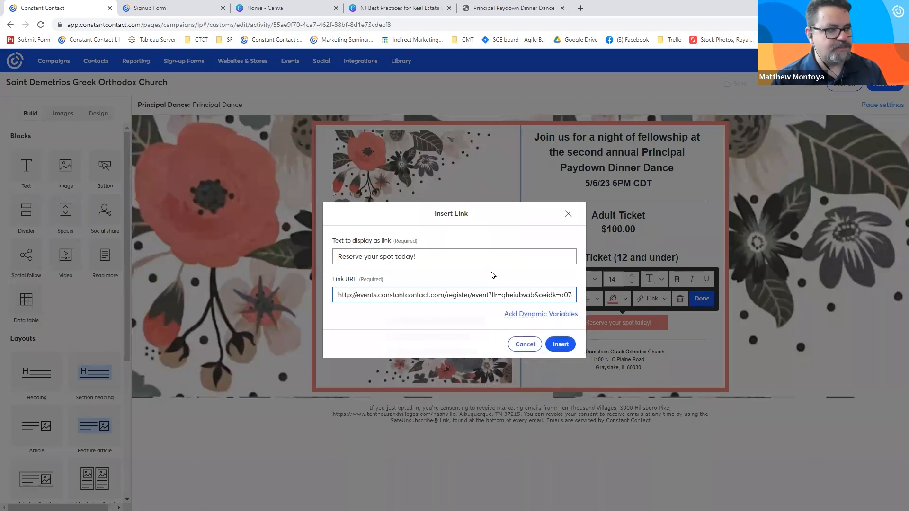
pyautogui.click(561, 344)
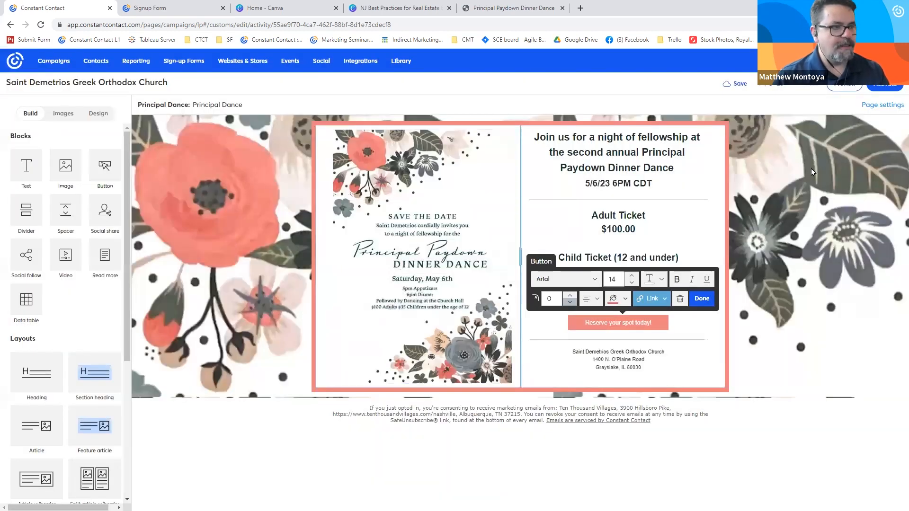
pyautogui.click(887, 88)
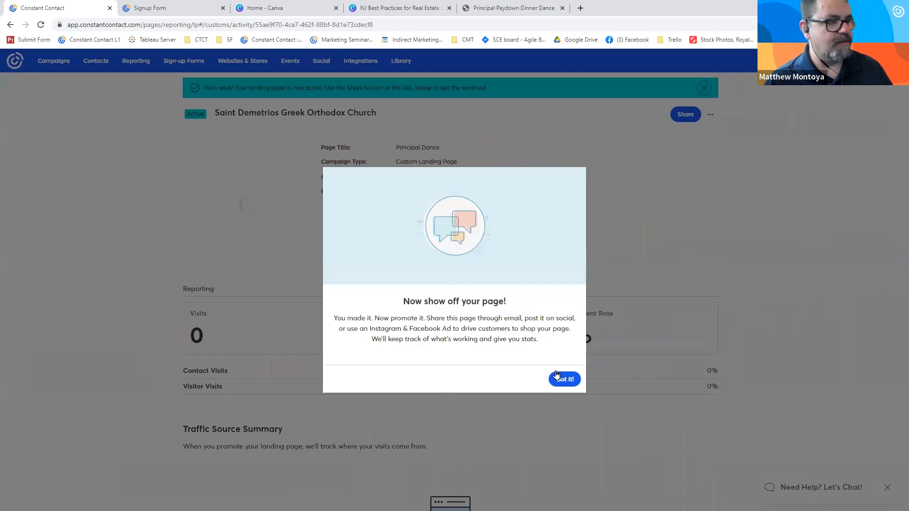
pyautogui.click(568, 378)
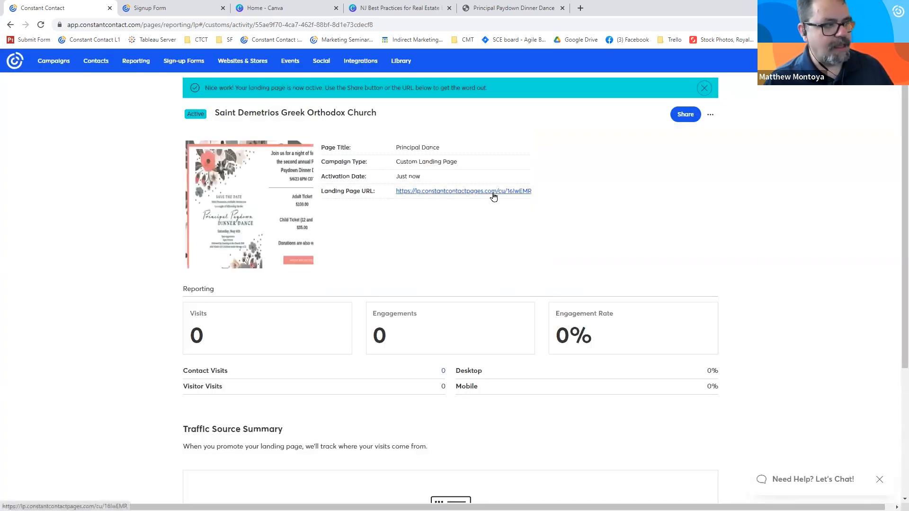
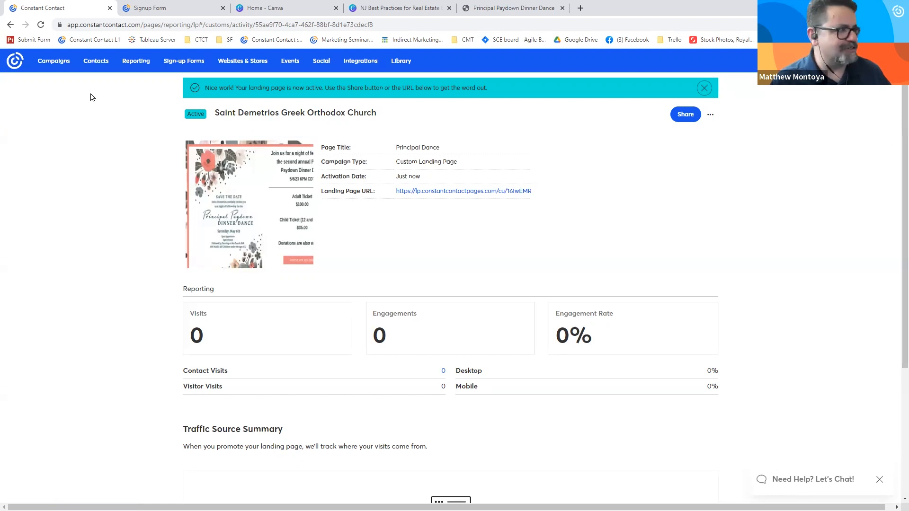
# - Create a new contact segment and name it "GOarch webinar"
pyautogui.click(96, 67)
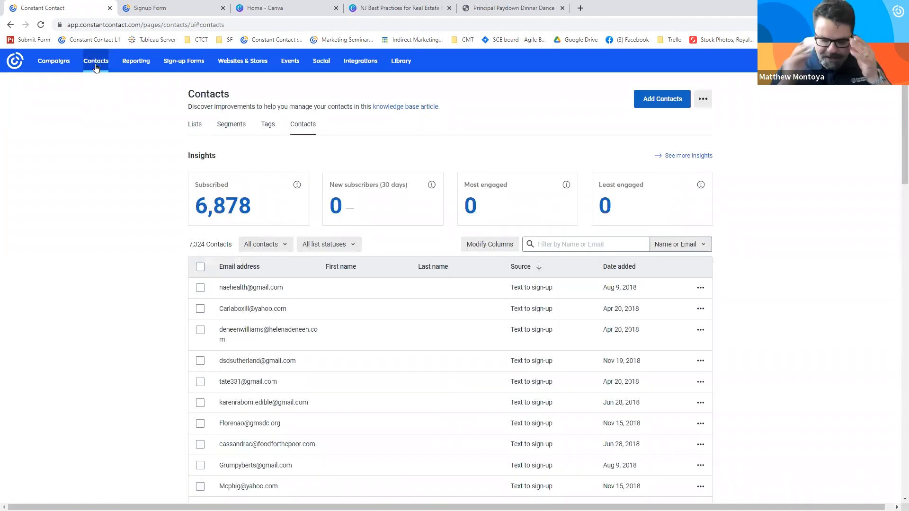
pyautogui.click(237, 125)
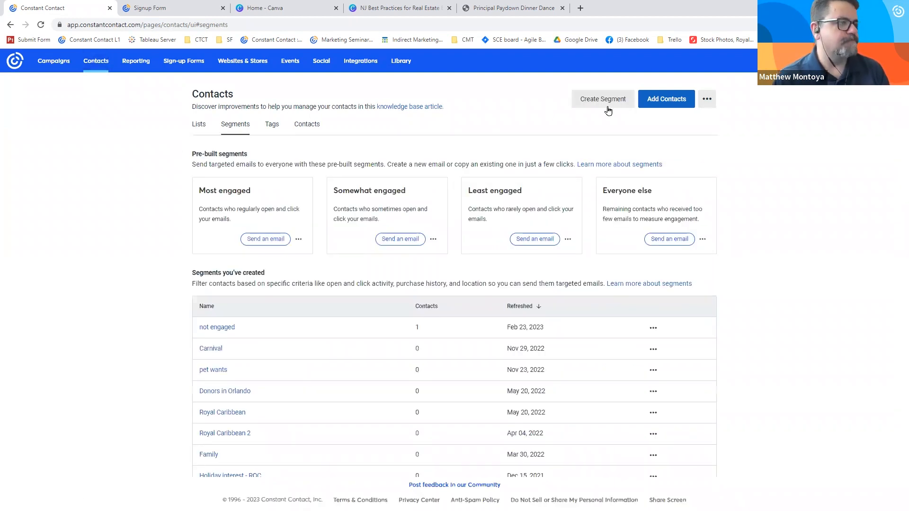
pyautogui.click(596, 106)
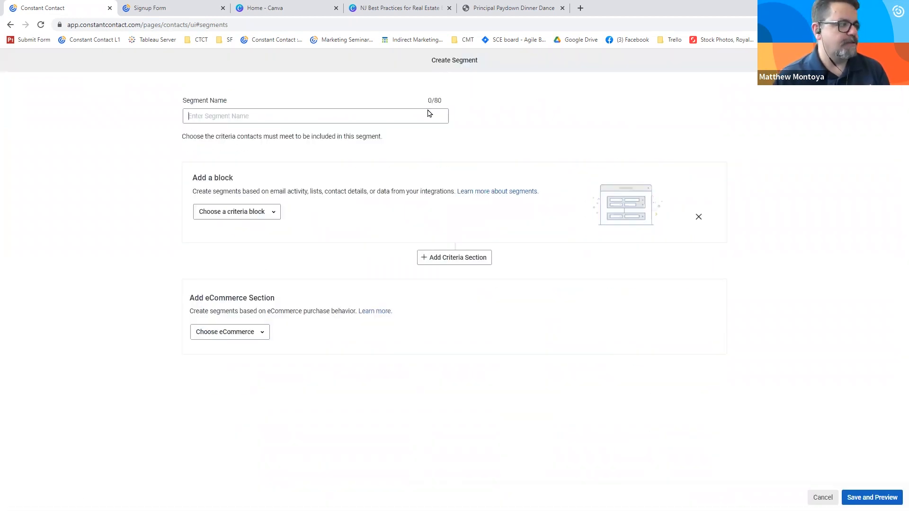
pyautogui.click(378, 115)
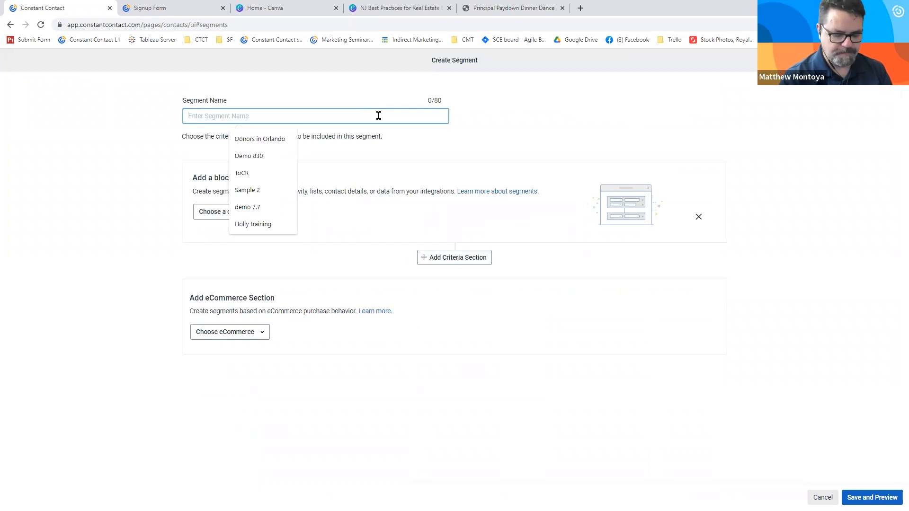
pyautogui.write('GOarch webinar')
pyautogui.click(208, 159)
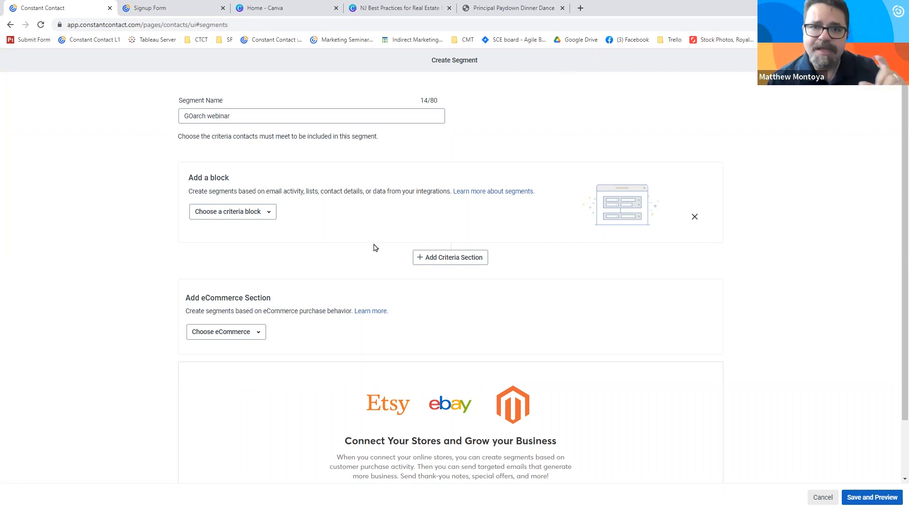
# - Try a contact activity criterion for contacts who did not open any email in the last 30 days, and remove it
pyautogui.click(268, 216)
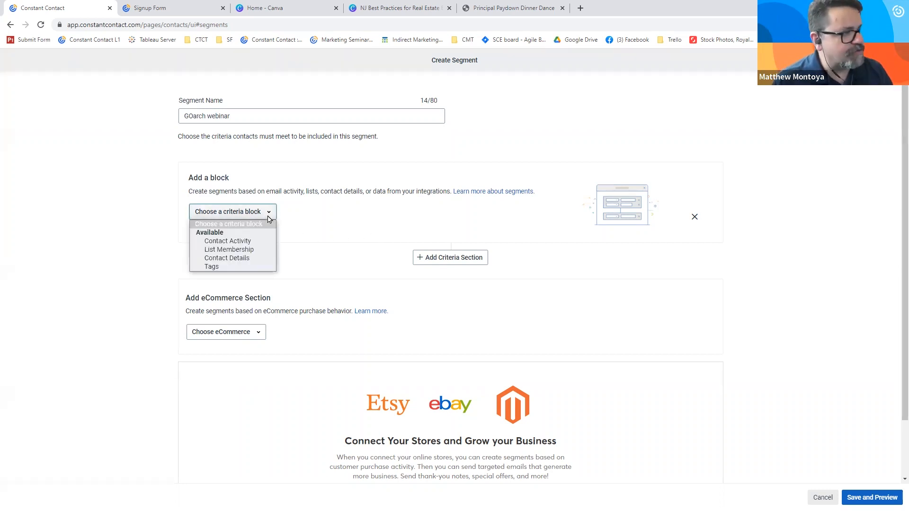
pyautogui.click(238, 242)
pyautogui.click(227, 182)
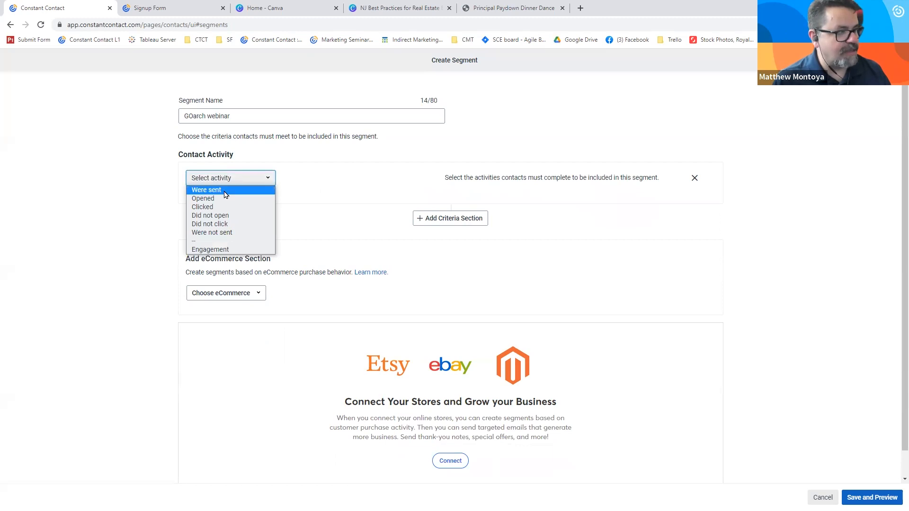
pyautogui.click(230, 217)
pyautogui.click(311, 180)
pyautogui.click(316, 208)
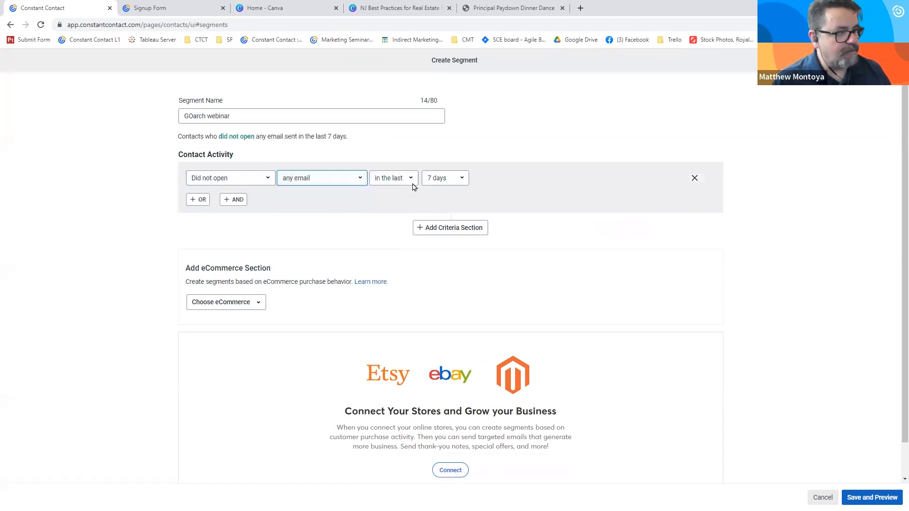
pyautogui.click(440, 183)
pyautogui.click(446, 216)
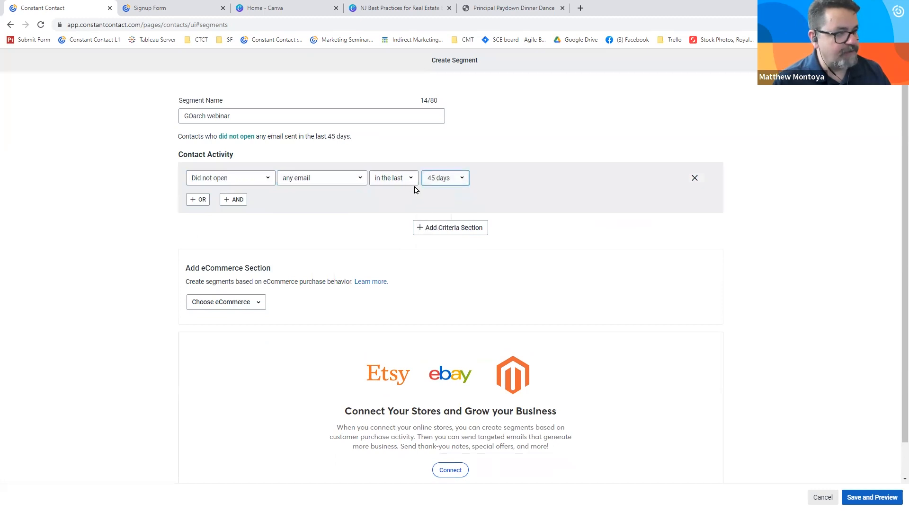
pyautogui.click(438, 179)
pyautogui.click(439, 207)
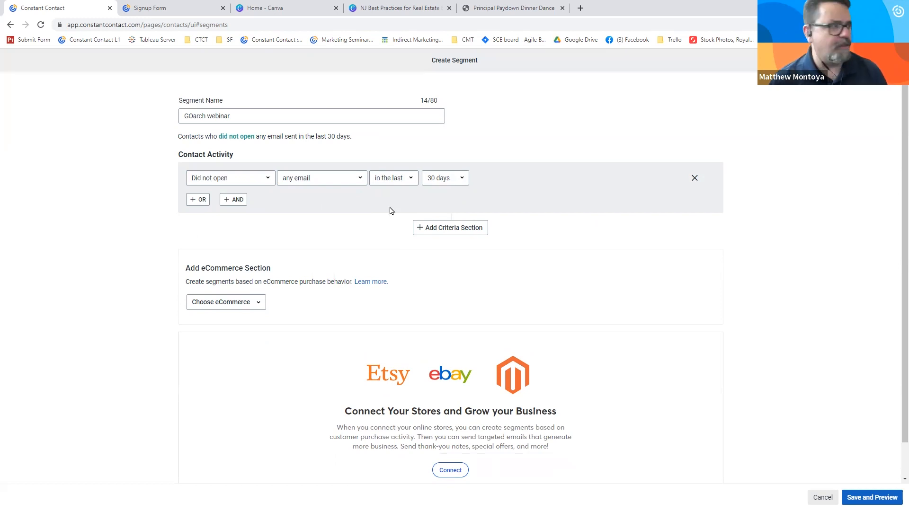
pyautogui.click(695, 178)
pyautogui.click(263, 212)
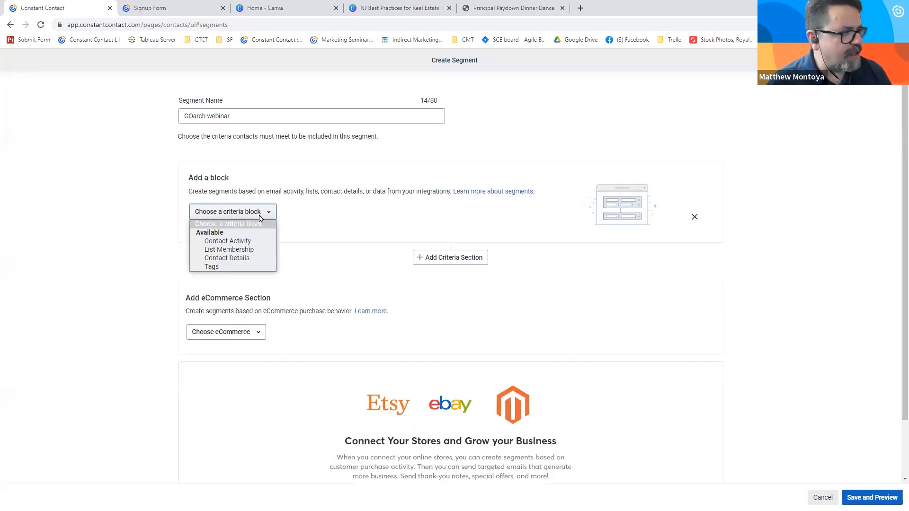
pyautogui.click(245, 259)
pyautogui.click(245, 182)
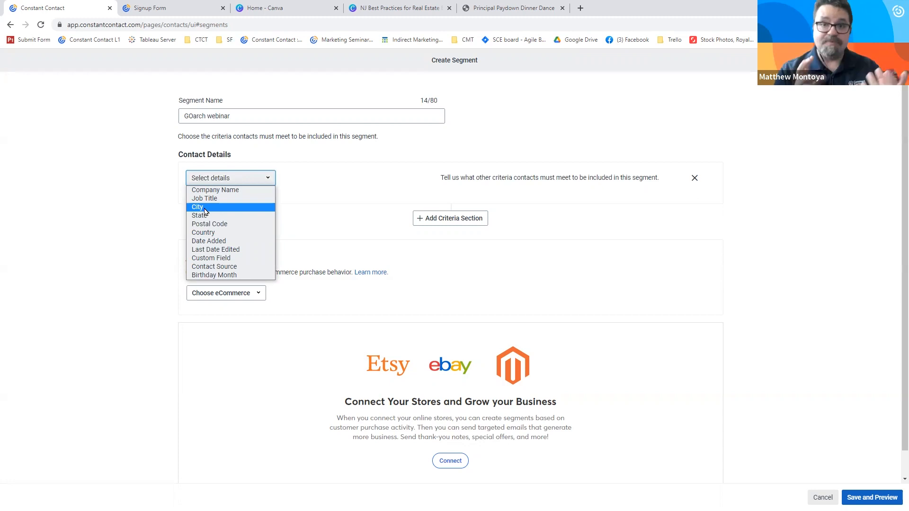
pyautogui.click(321, 169)
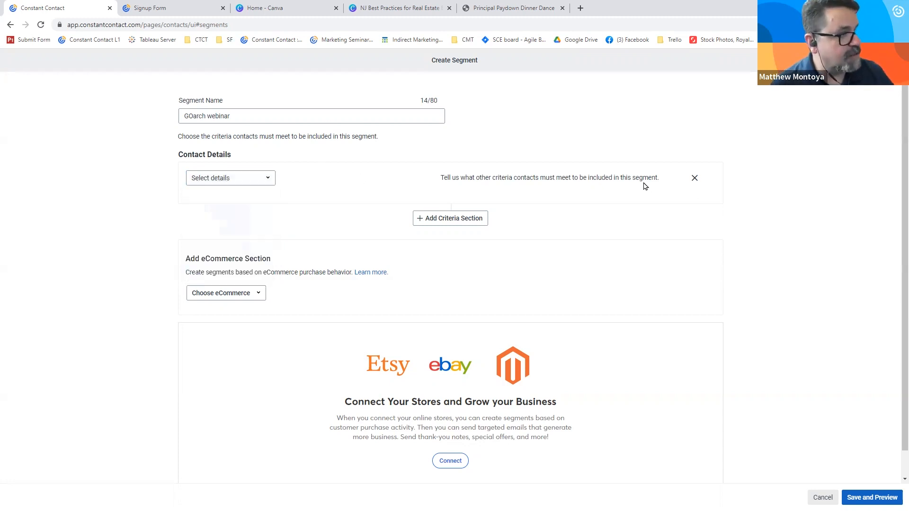
pyautogui.click(260, 178)
pyautogui.click(305, 176)
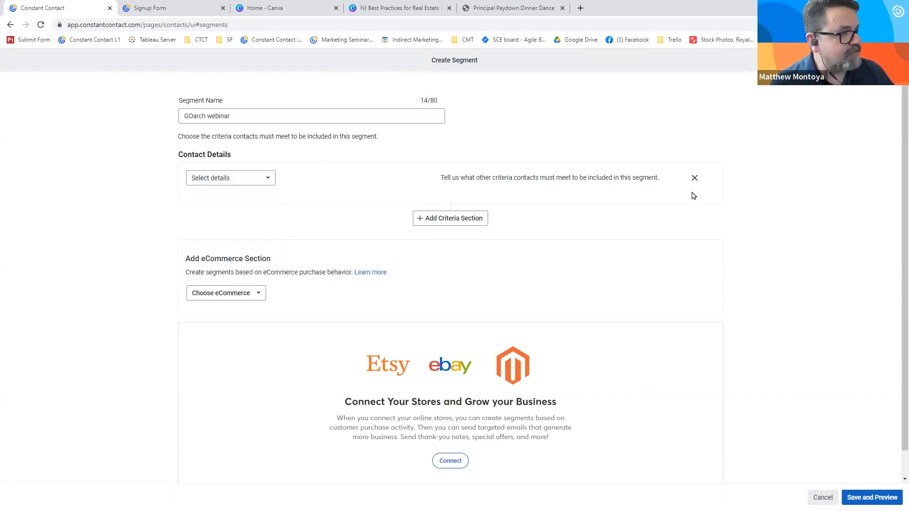
pyautogui.click(694, 179)
# - Add a list membership criterion for contacts on the Events list
pyautogui.click(250, 212)
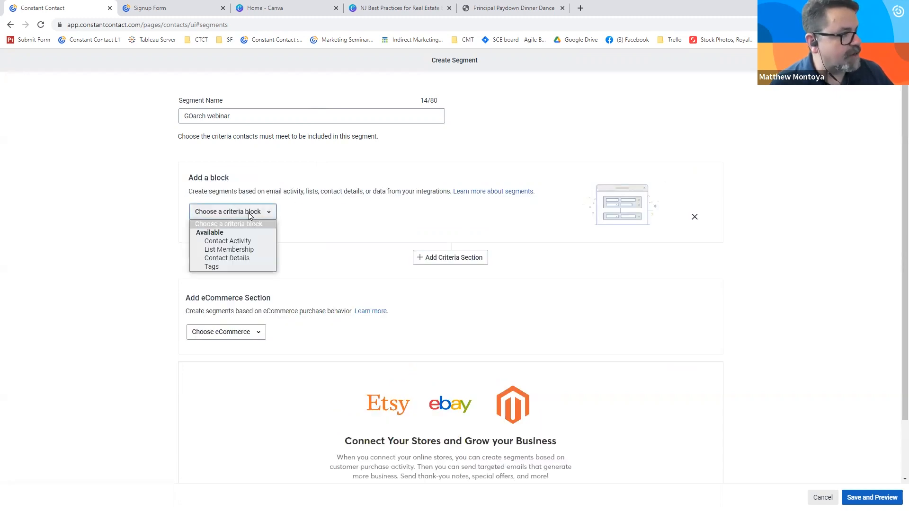
pyautogui.click(242, 250)
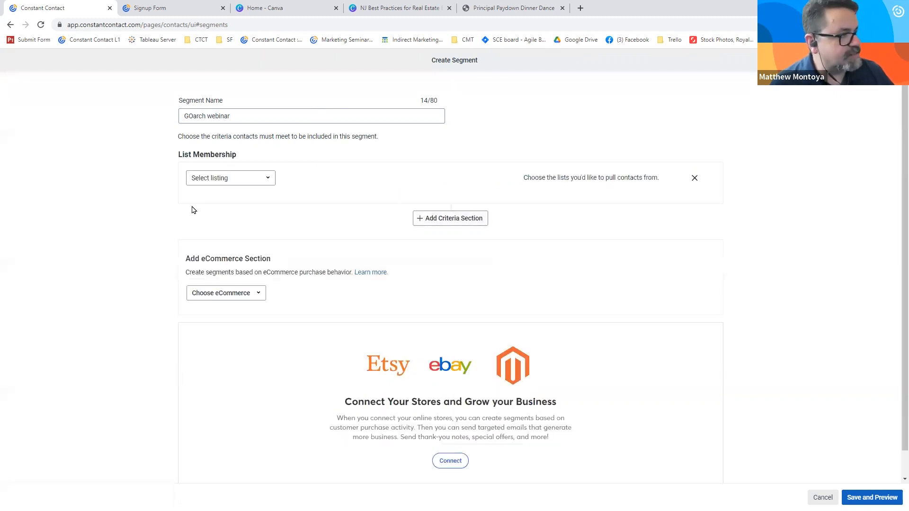
pyautogui.click(229, 178)
pyautogui.click(233, 190)
pyautogui.click(300, 180)
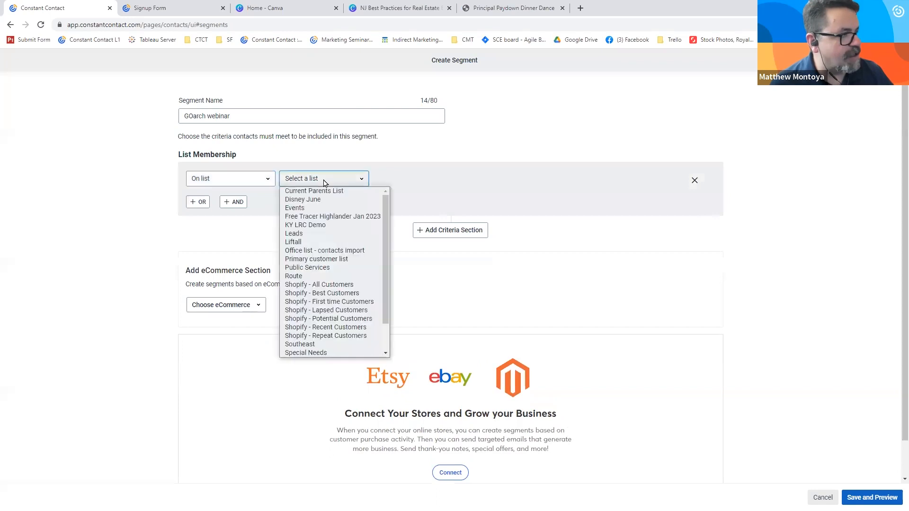
pyautogui.click(318, 208)
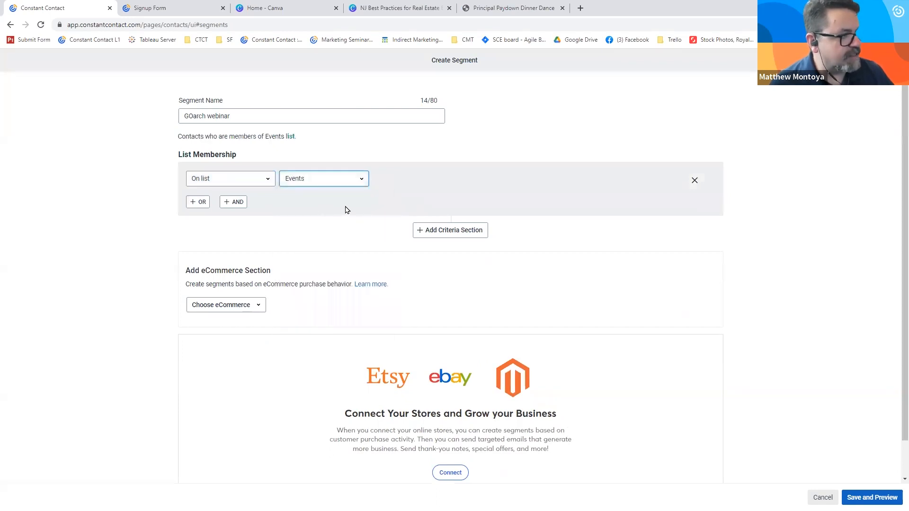
# - Add a second list membership condition, joined with AND, for contacts on the Route list
pyautogui.click(233, 202)
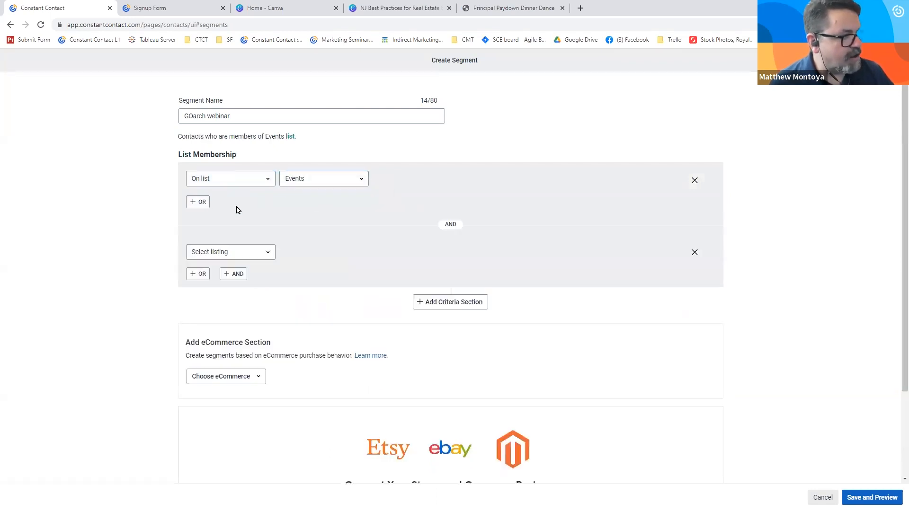
pyautogui.click(246, 256)
pyautogui.click(244, 264)
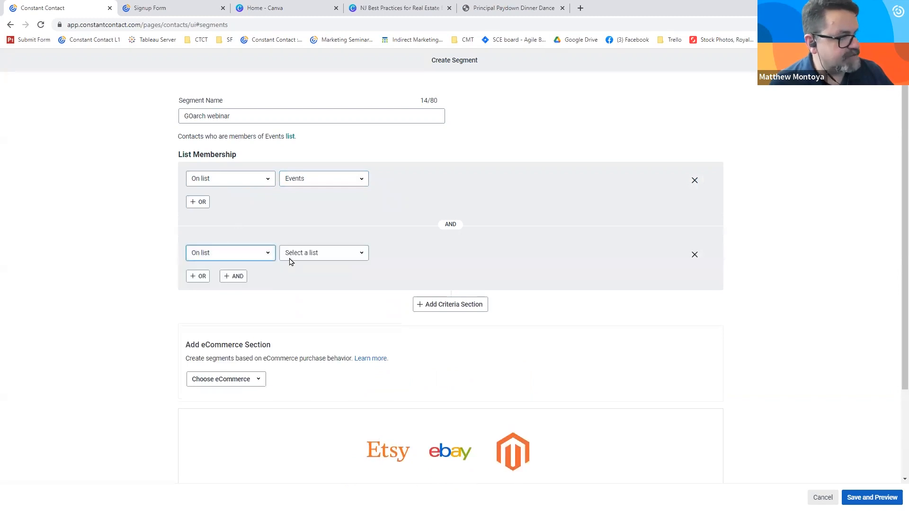
pyautogui.click(295, 258)
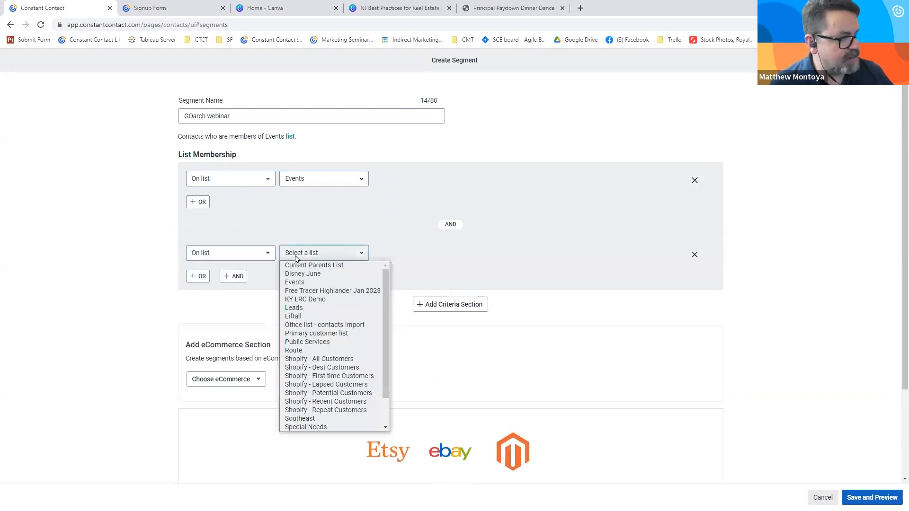
pyautogui.click(313, 308)
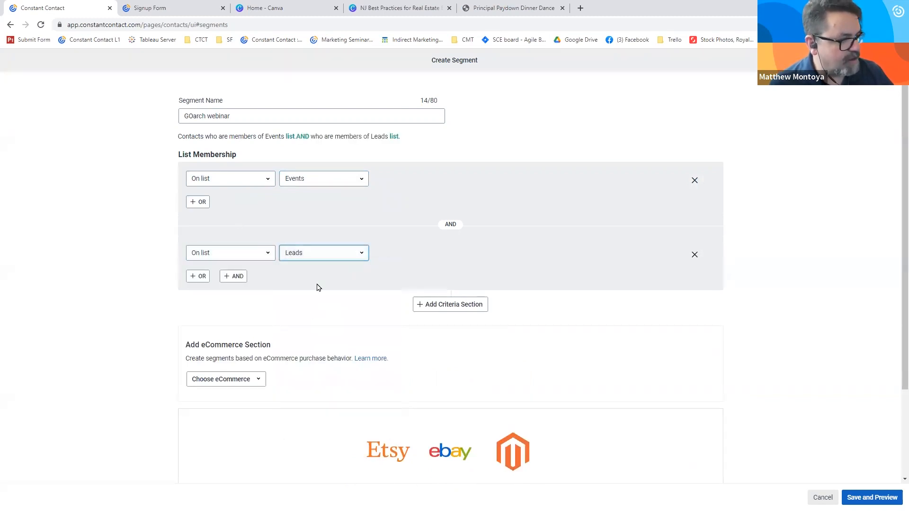
pyautogui.click(318, 256)
pyautogui.click(303, 350)
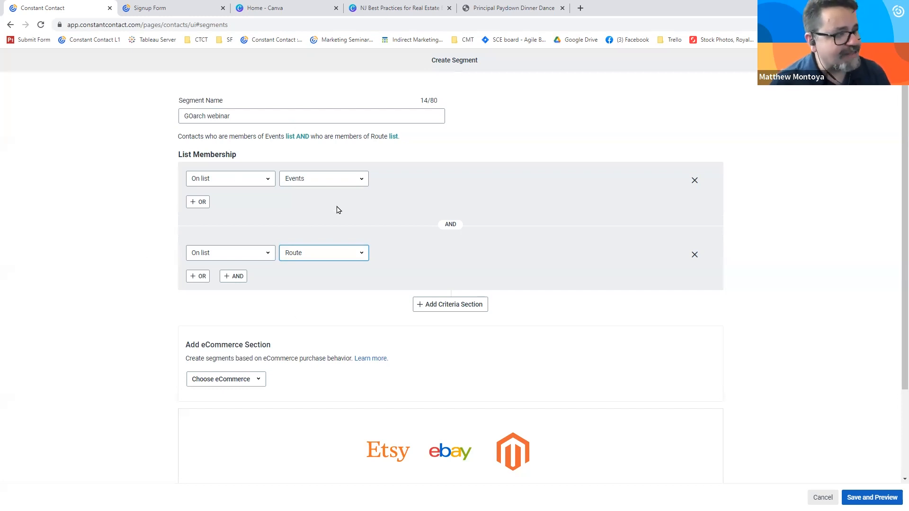
# - Add another criteria section and remove both the Events and Route list conditions
pyautogui.click(451, 304)
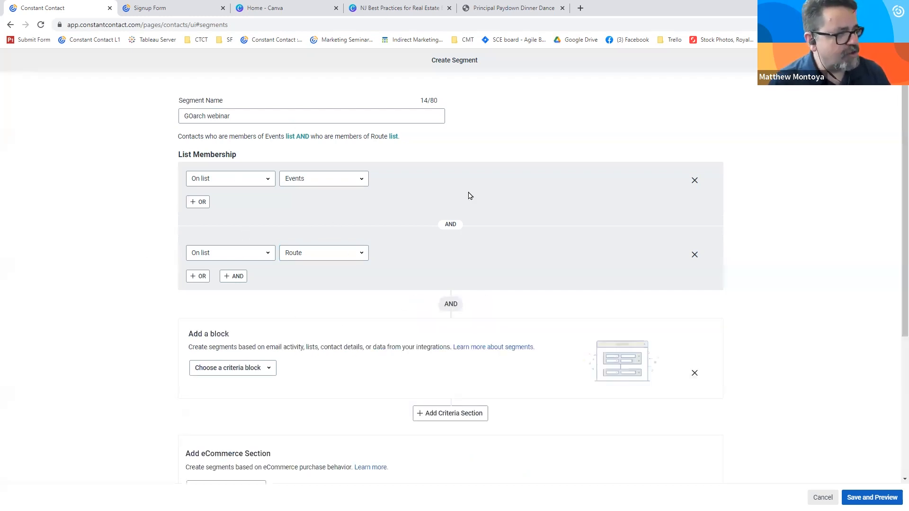
pyautogui.click(694, 181)
pyautogui.click(694, 181)
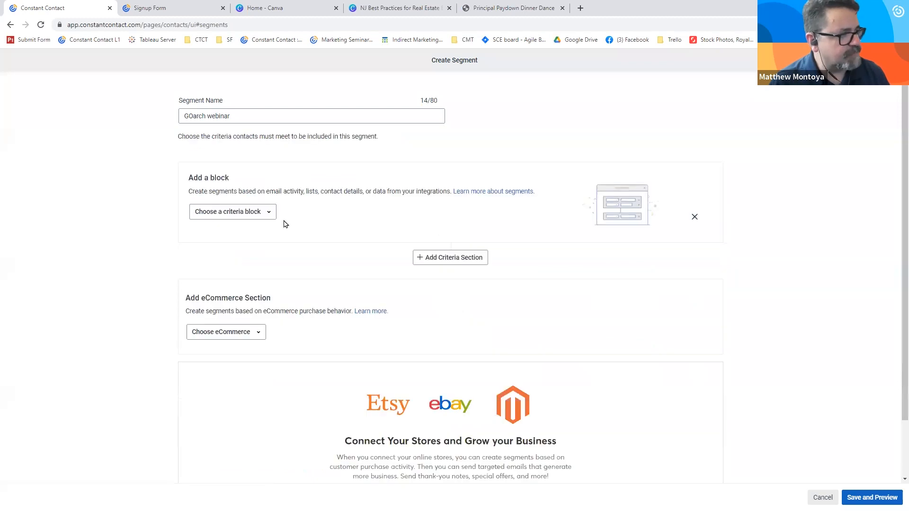
# - Add a contact activity criterion for contacts who opened any email in the last 30 days
pyautogui.click(270, 213)
pyautogui.click(251, 240)
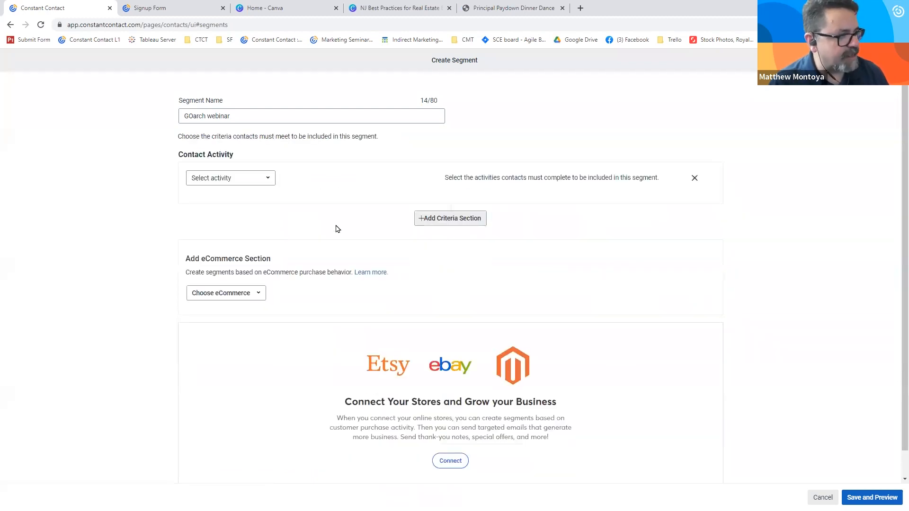
pyautogui.click(262, 179)
pyautogui.click(308, 191)
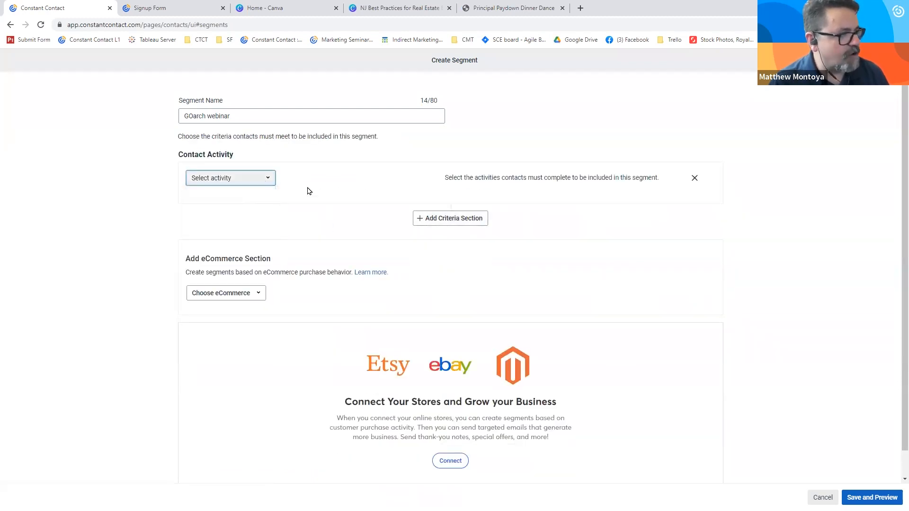
pyautogui.click(313, 205)
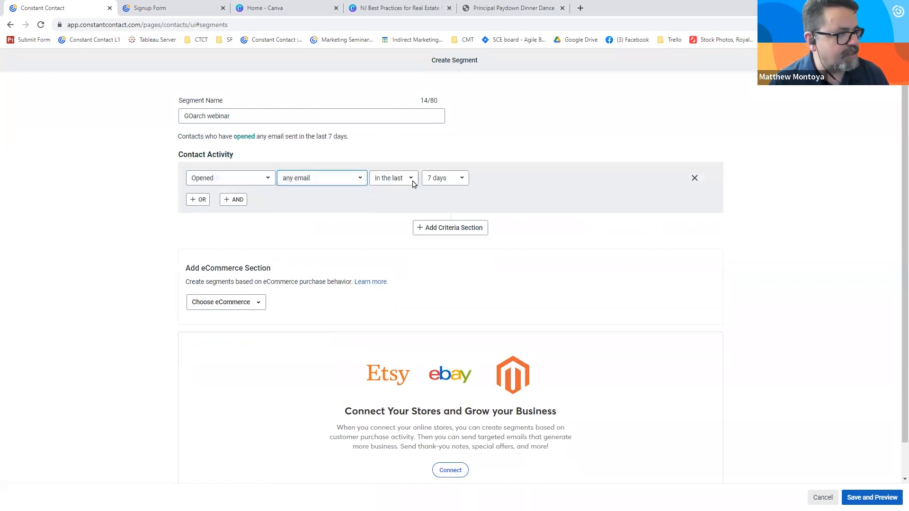
pyautogui.click(445, 180)
pyautogui.click(448, 207)
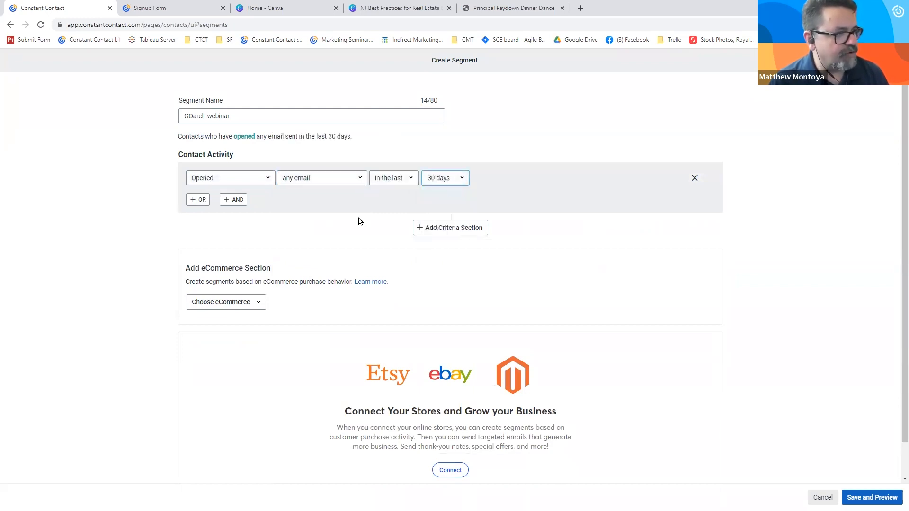
# - Add a further criteria section requiring list membership on the Events list
pyautogui.click(429, 228)
pyautogui.click(234, 292)
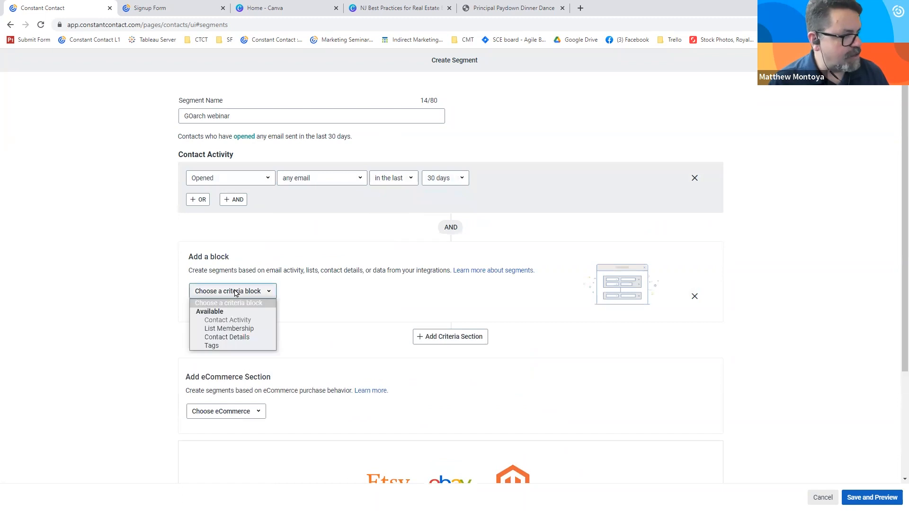
pyautogui.click(232, 328)
pyautogui.click(243, 259)
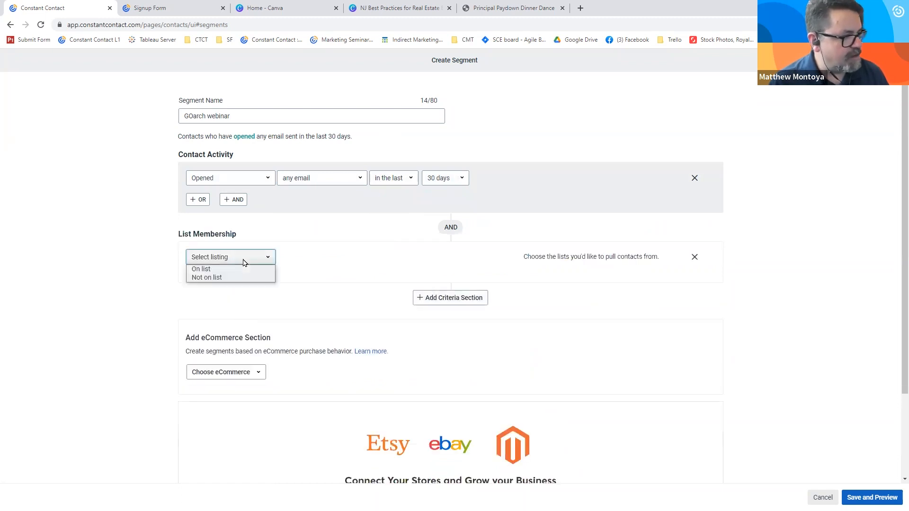
pyautogui.click(204, 268)
pyautogui.click(317, 260)
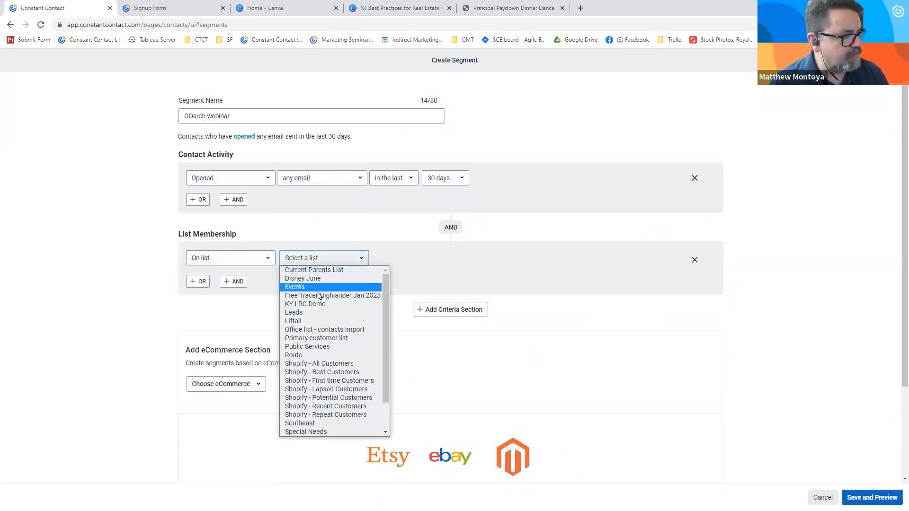
pyautogui.click(318, 287)
# - Add a further criteria section for contact details, requiring the contact's State to be FL
pyautogui.click(419, 310)
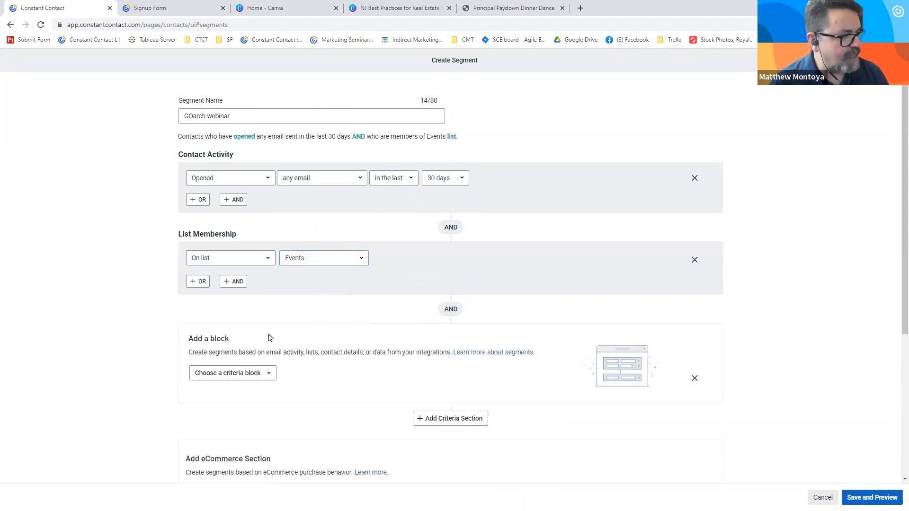
pyautogui.click(260, 372)
pyautogui.click(223, 418)
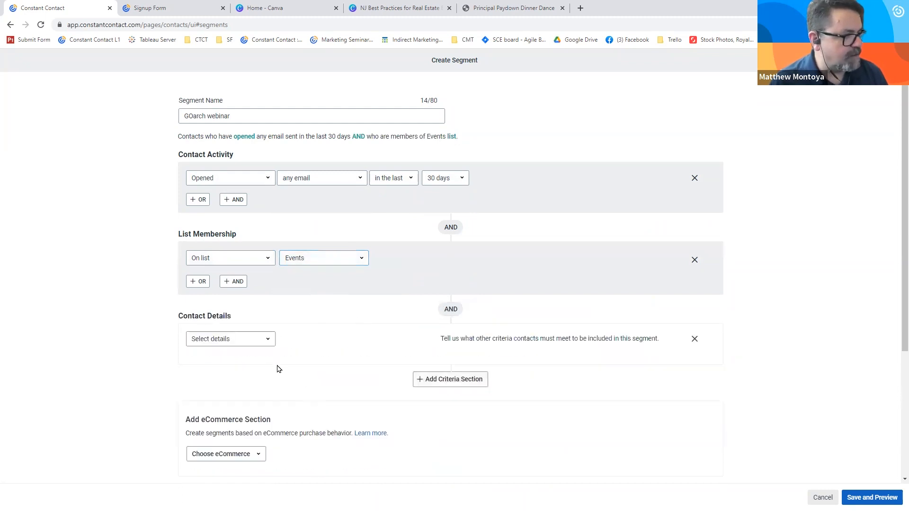
pyautogui.click(262, 343)
pyautogui.click(251, 378)
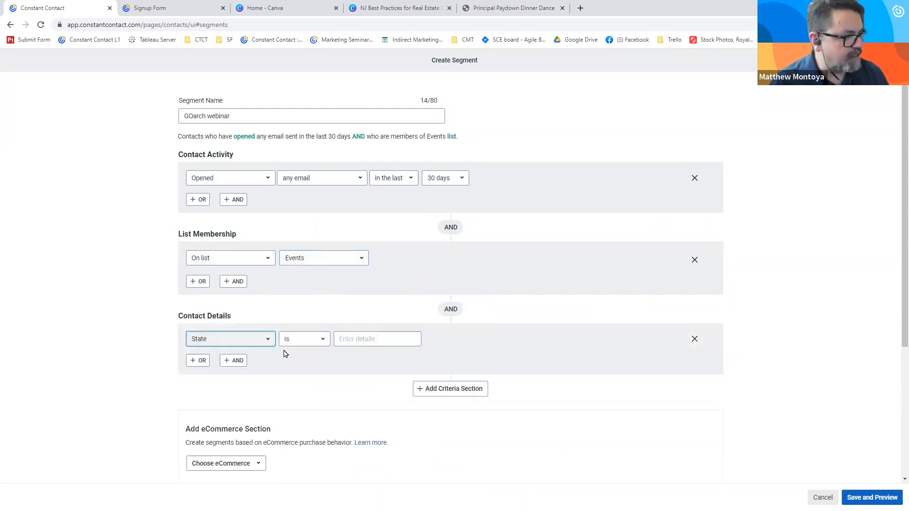
pyautogui.click(378, 340)
pyautogui.write('FL')
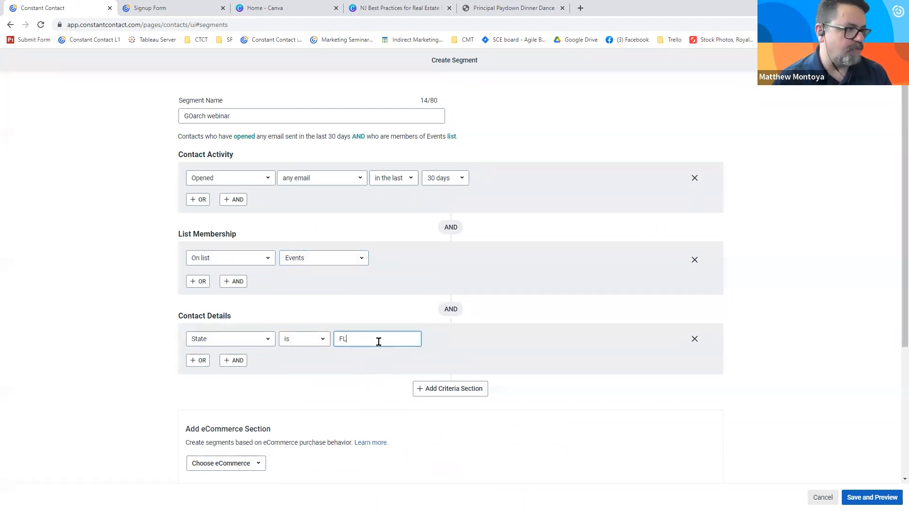
pyautogui.click(146, 288)
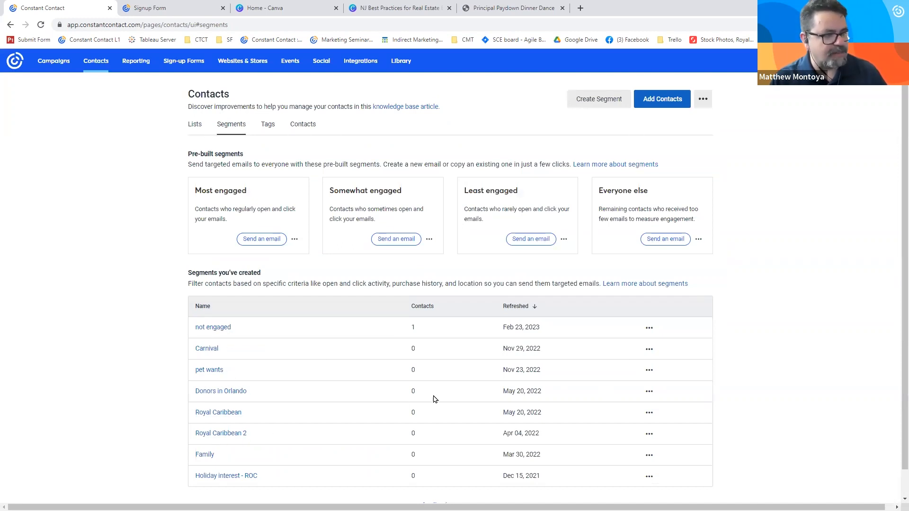
# - Open the scheduling page for the draft email Saint Demetrios_Arena_April 2023 from the campaigns list
pyautogui.click(649, 329)
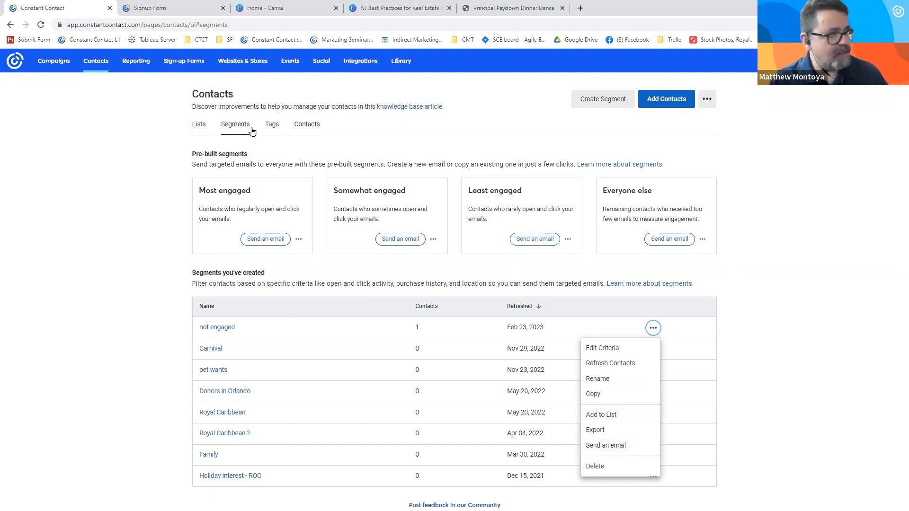
pyautogui.click(61, 66)
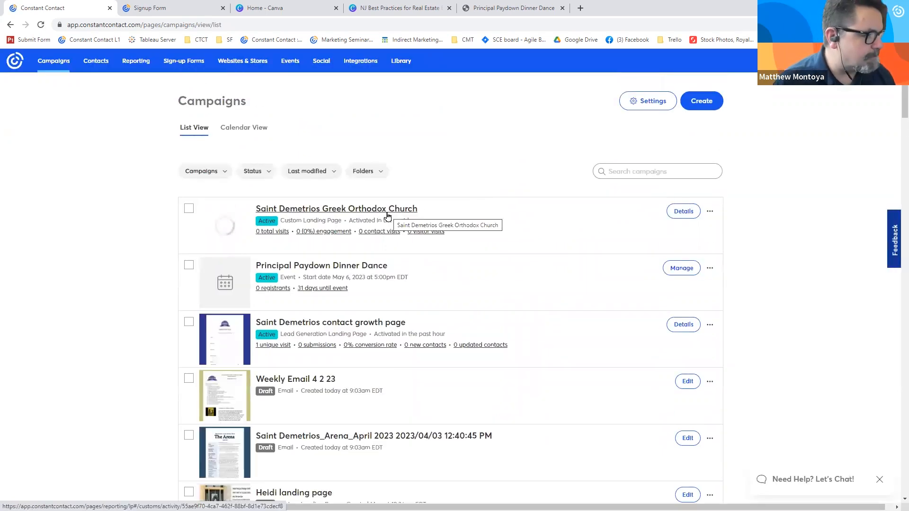
pyautogui.click(710, 438)
pyautogui.click(704, 354)
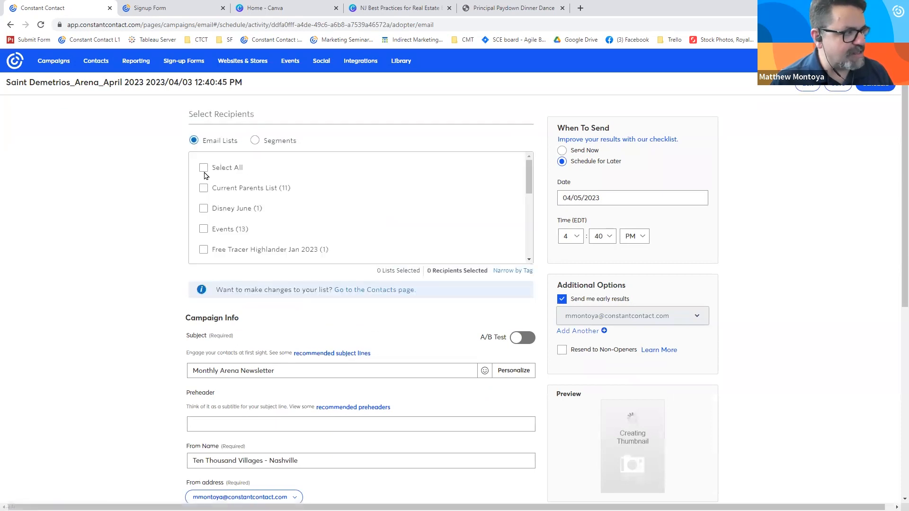
# - Select the Disney June and Events email lists as recipients and clear both selections again
pyautogui.click(204, 208)
pyautogui.click(204, 229)
pyautogui.click(203, 208)
pyautogui.click(203, 229)
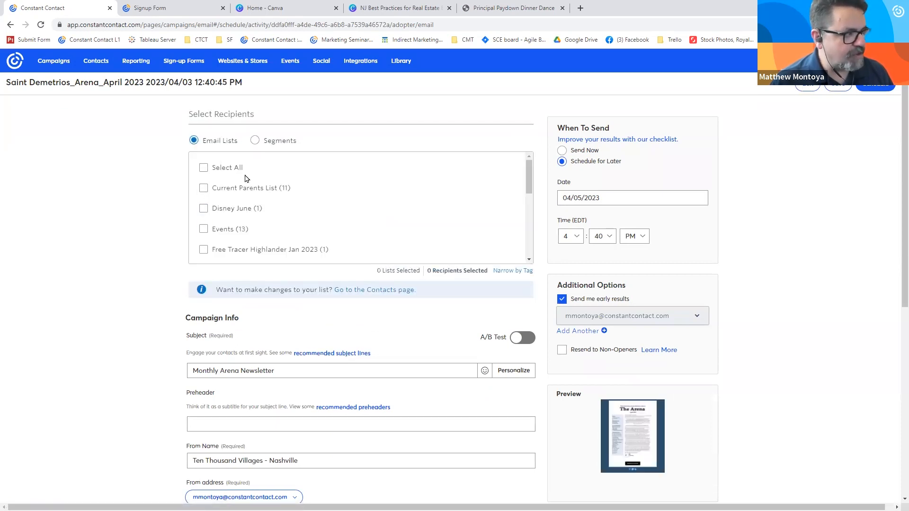
# - Switch the recipients from email lists to segments and look through the segments available for sending
pyautogui.click(255, 141)
pyautogui.click(231, 197)
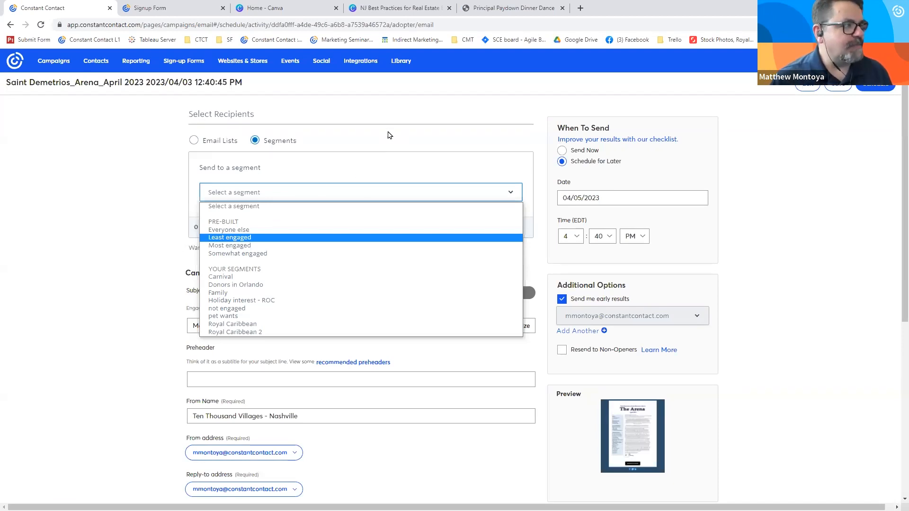
pyautogui.click(337, 89)
# - Go to the social media area and start a new social post
pyautogui.click(321, 62)
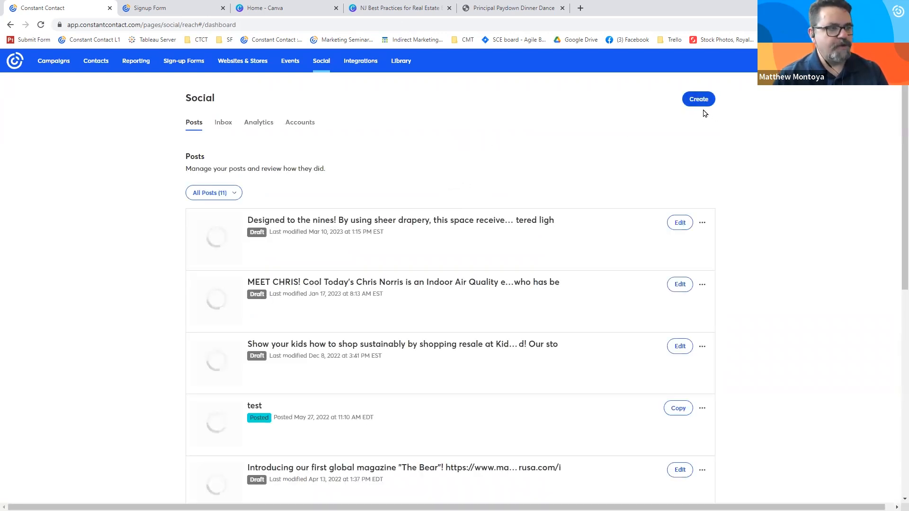
pyautogui.click(699, 102)
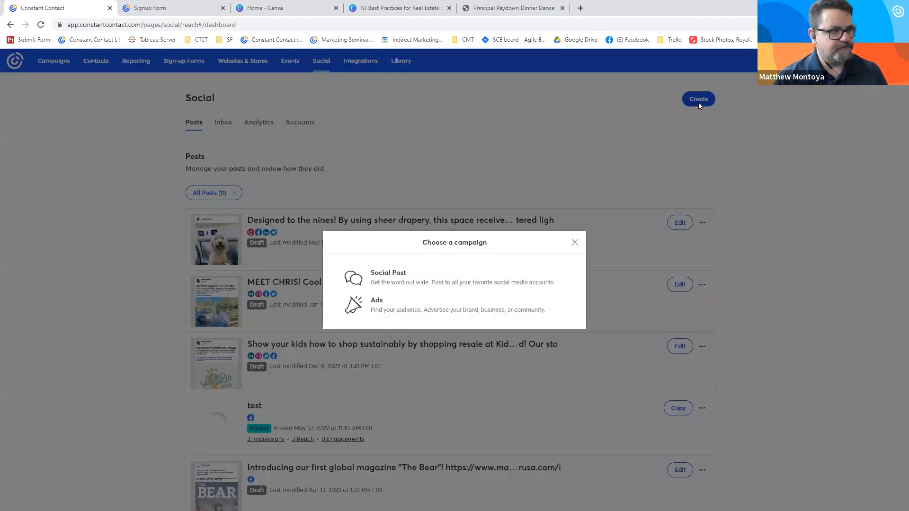
pyautogui.click(470, 279)
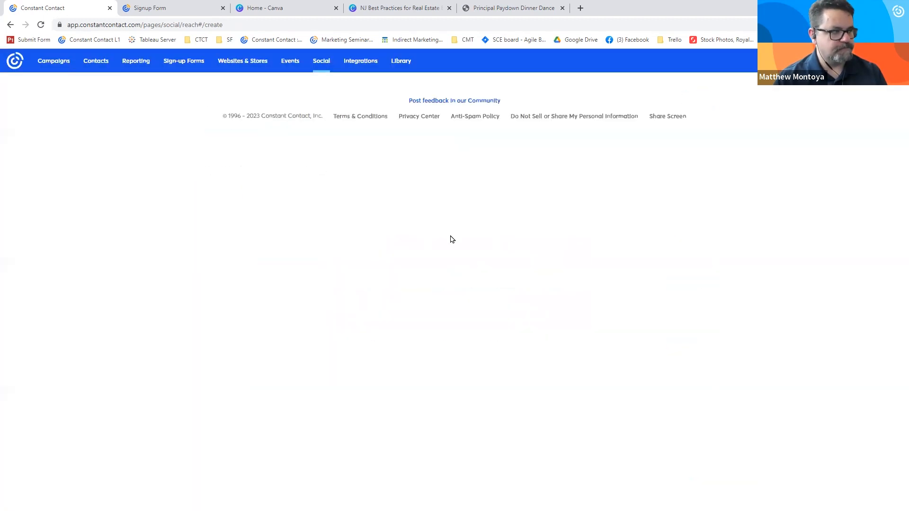
# - Add the National Training Specialist Facebook page, the parksandrelaxation Instagram profile, and the Twitter and LinkedIn profiles to the post
pyautogui.click(259, 134)
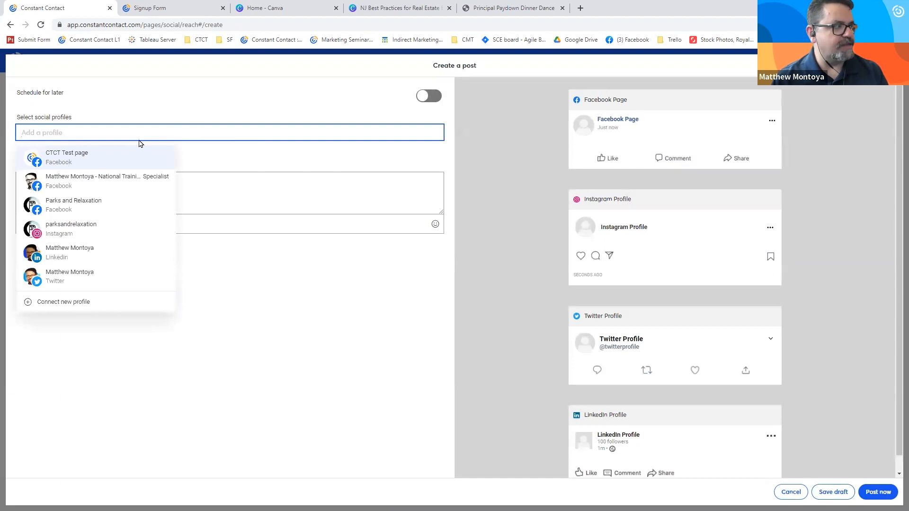
pyautogui.click(89, 179)
pyautogui.click(88, 154)
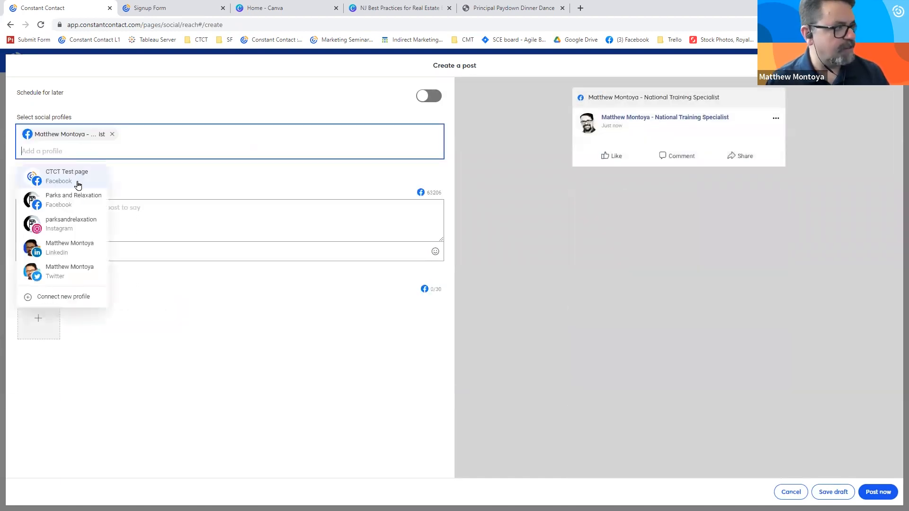
pyautogui.click(72, 220)
pyautogui.click(72, 155)
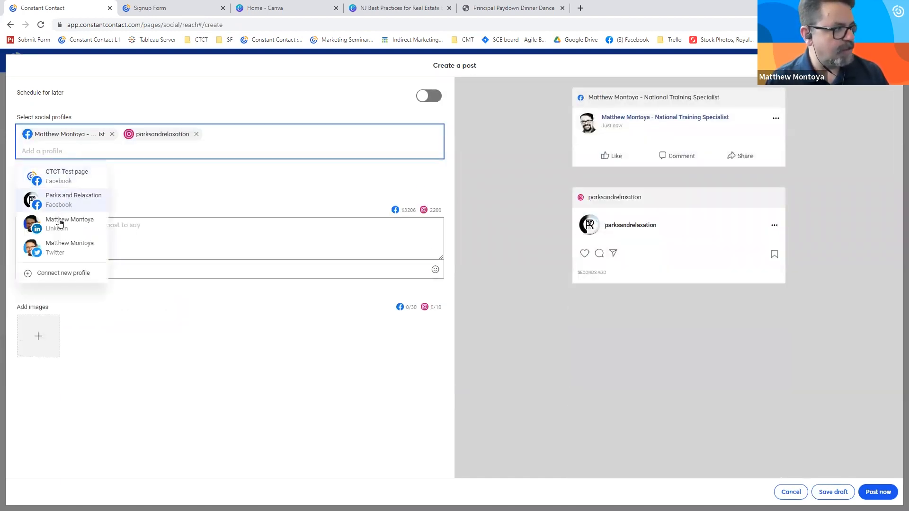
pyautogui.click(58, 244)
pyautogui.click(70, 156)
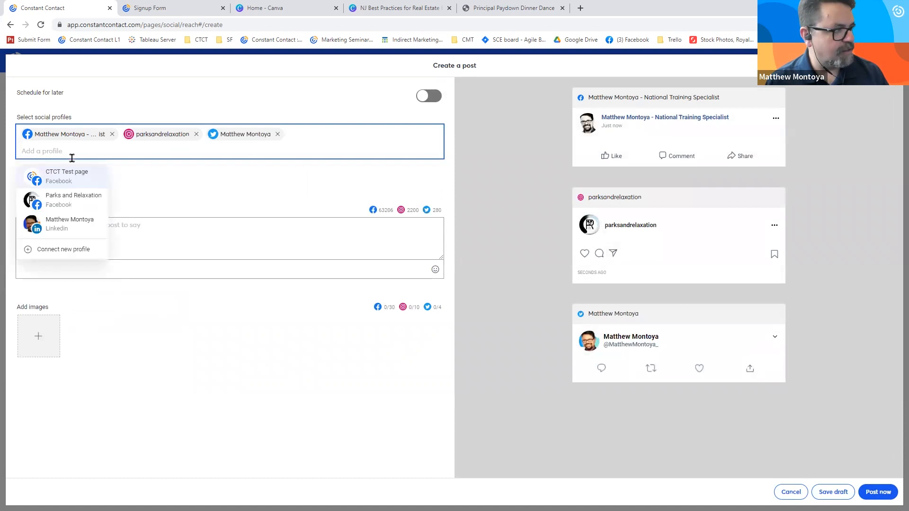
pyautogui.click(71, 221)
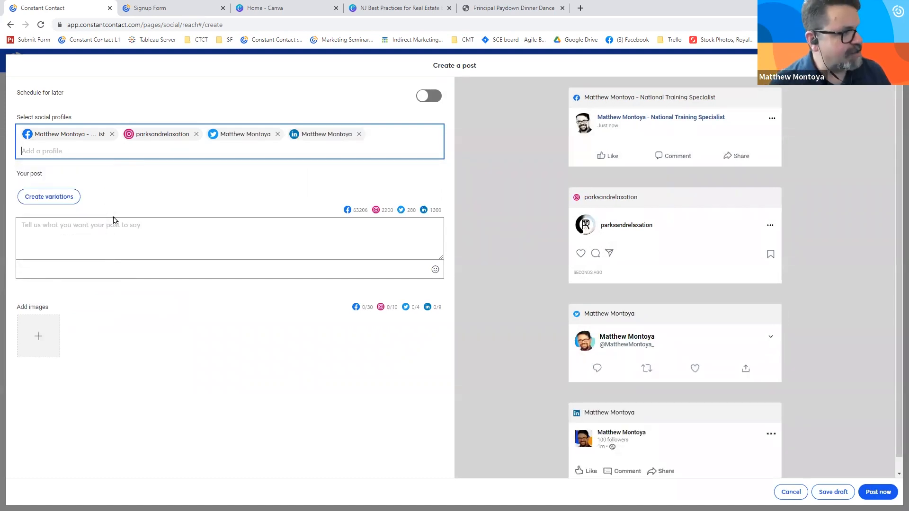
# - Enter "Join us this Saturday!!!" as the post text and add the Saturday of Lazarus Retreat image from the library
pyautogui.click(115, 233)
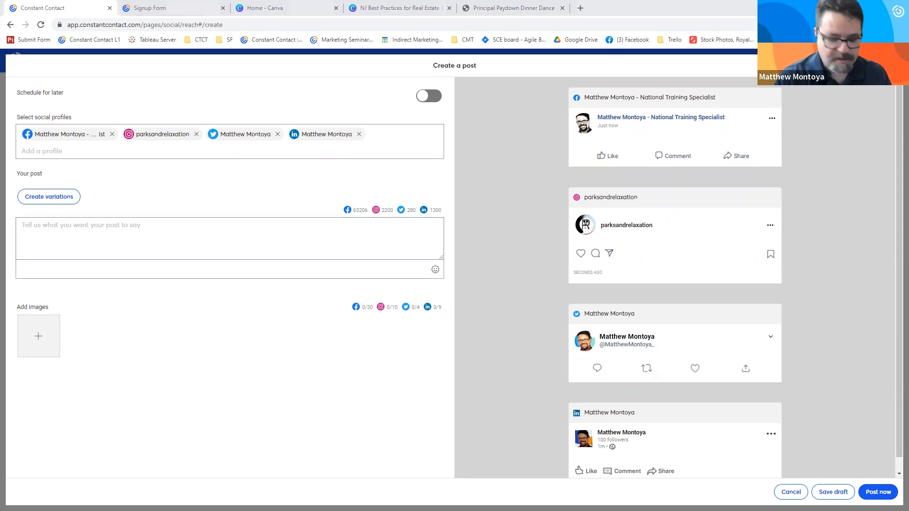
pyautogui.click(279, 230)
pyautogui.write('Join us this Saturday!!!')
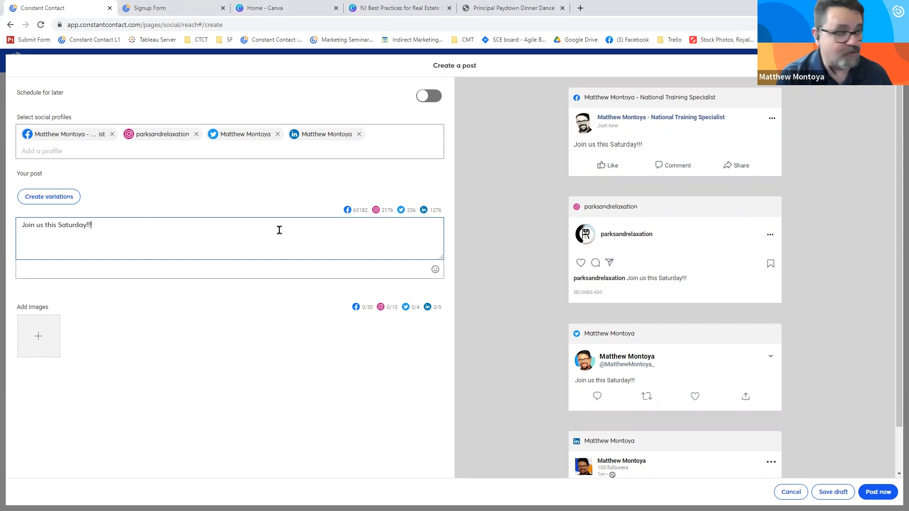
pyautogui.click(38, 336)
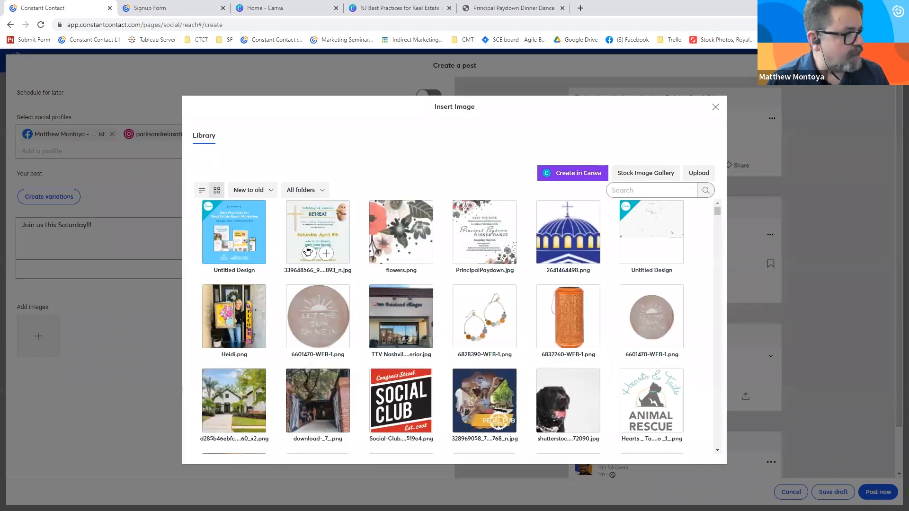
pyautogui.click(325, 252)
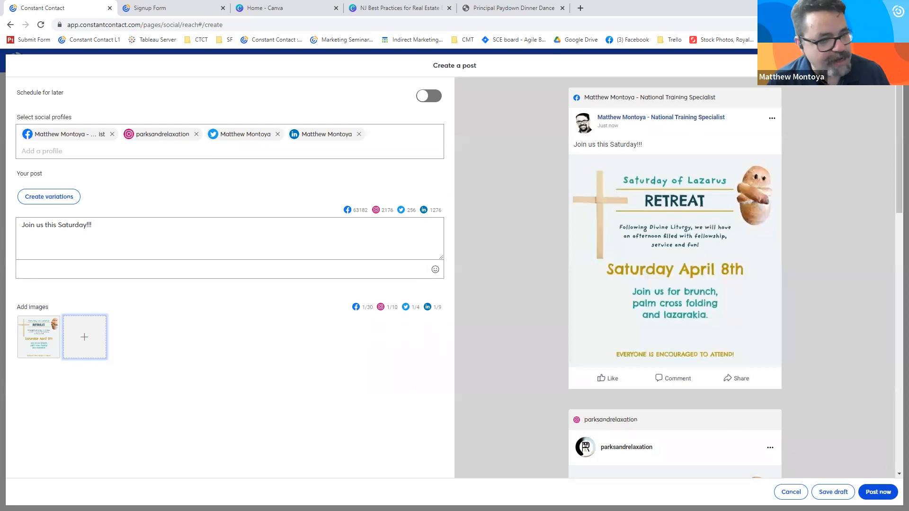
# - Try scheduling the post for later with separate variations for each social network, and discard the post
pyautogui.click(429, 96)
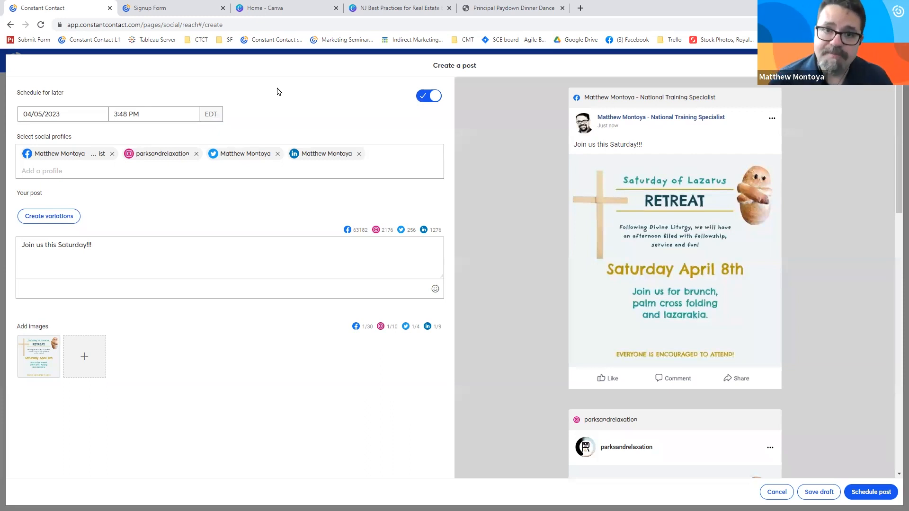
pyautogui.click(65, 216)
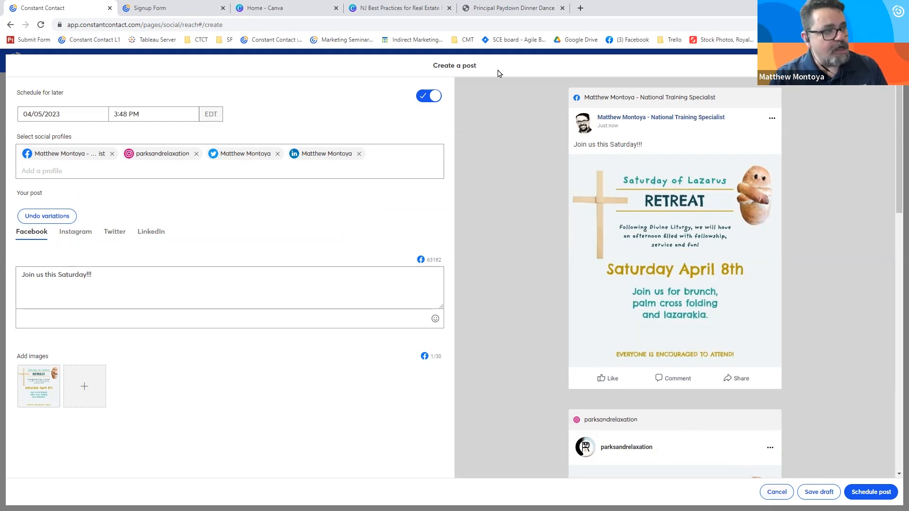
pyautogui.click(786, 492)
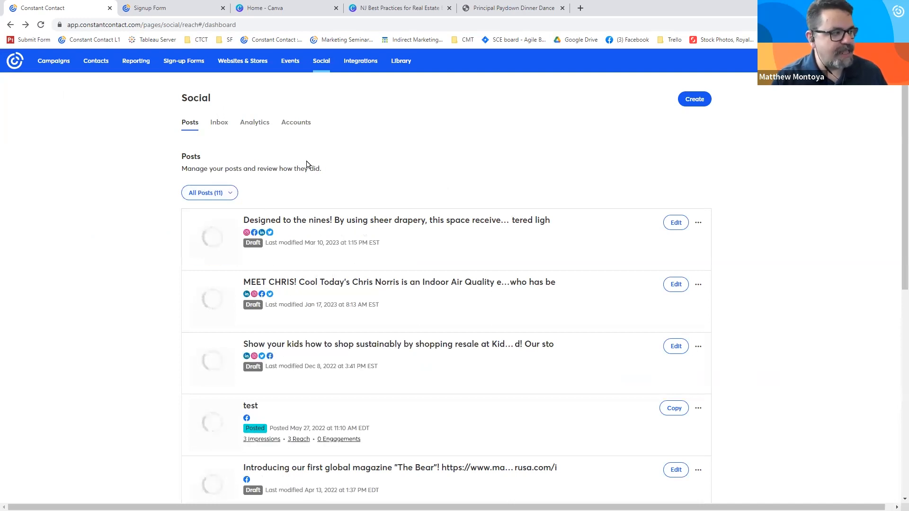
# - View the "Love it!" Facebook comment thread in the social inbox and examine the reply form for the CTCT Test page answer
pyautogui.click(219, 129)
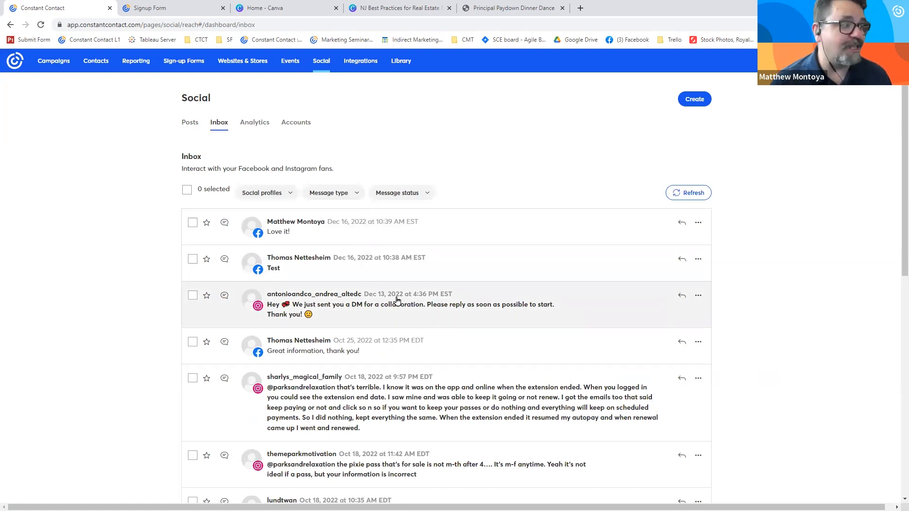
pyautogui.click(384, 234)
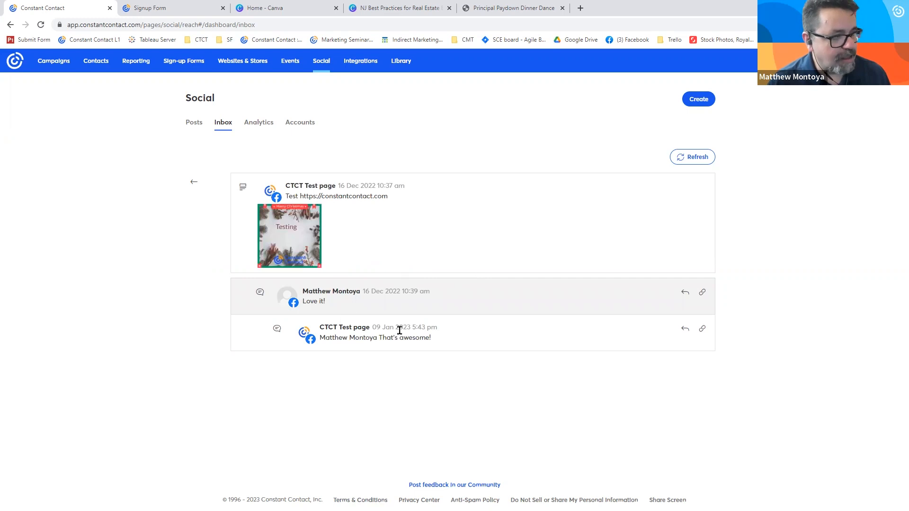
pyautogui.click(685, 329)
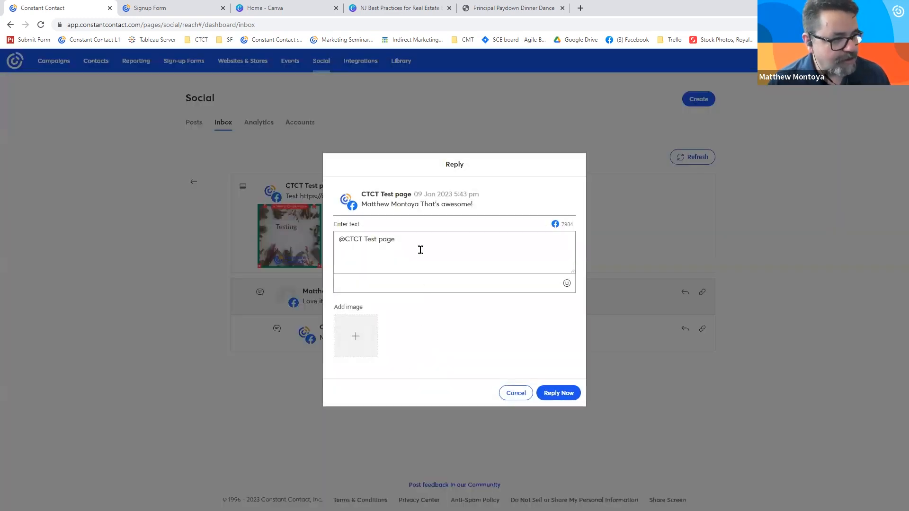
pyautogui.click(507, 398)
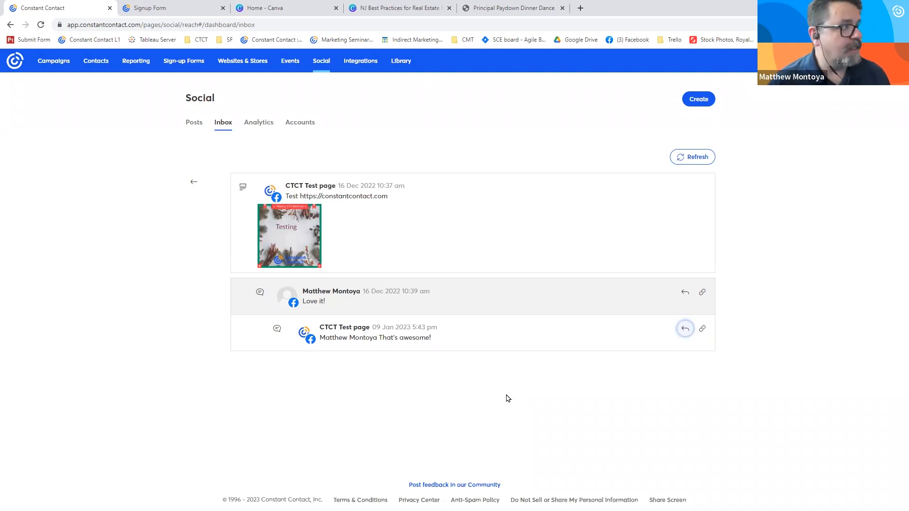
# - Return to the campaigns list and view the actions available for the draft Weekly Email 4 2 23
pyautogui.click(47, 63)
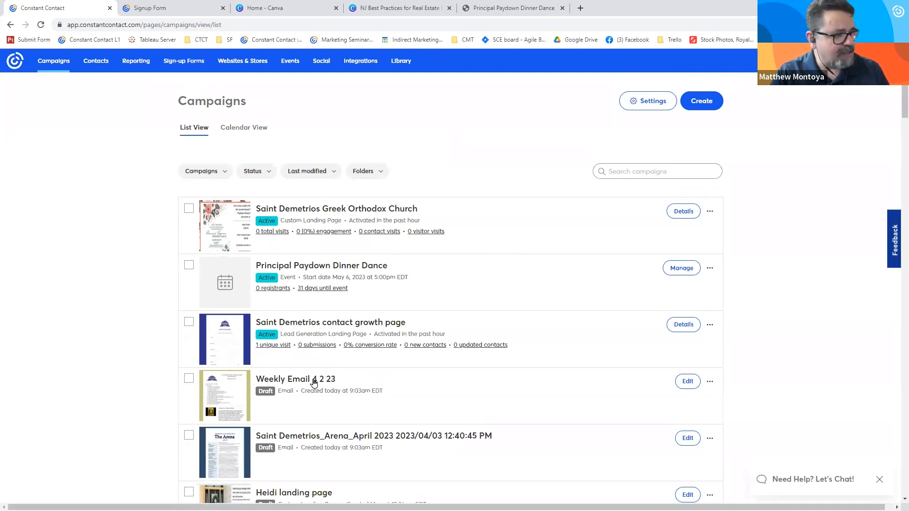
pyautogui.scroll(-2, 312, 346)
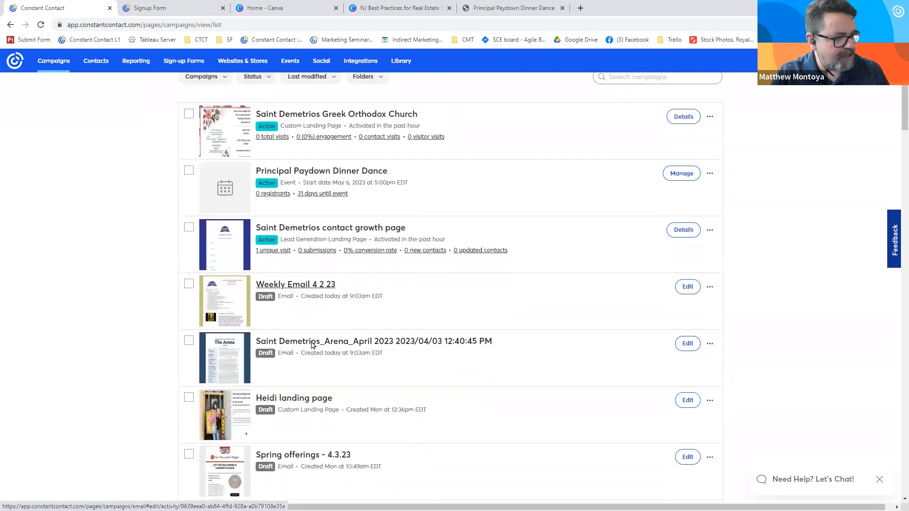
pyautogui.click(710, 288)
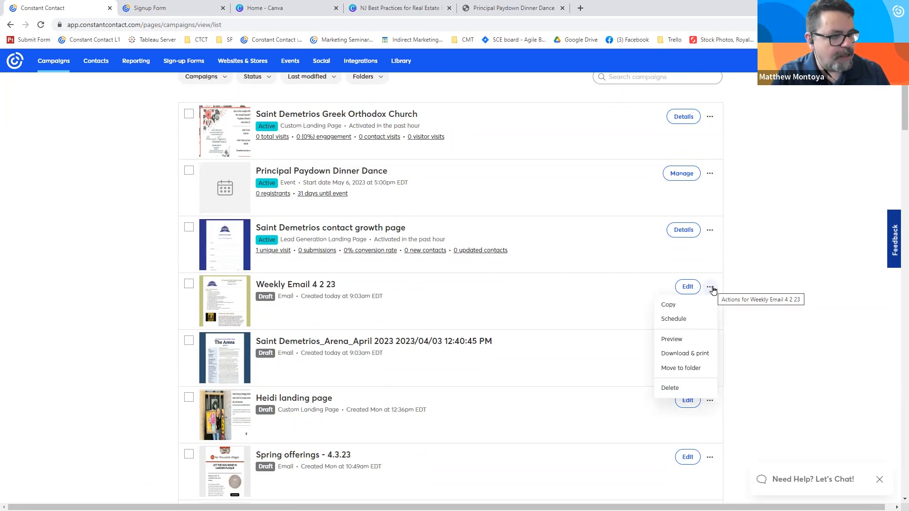
pyautogui.scroll(2, 223, 172)
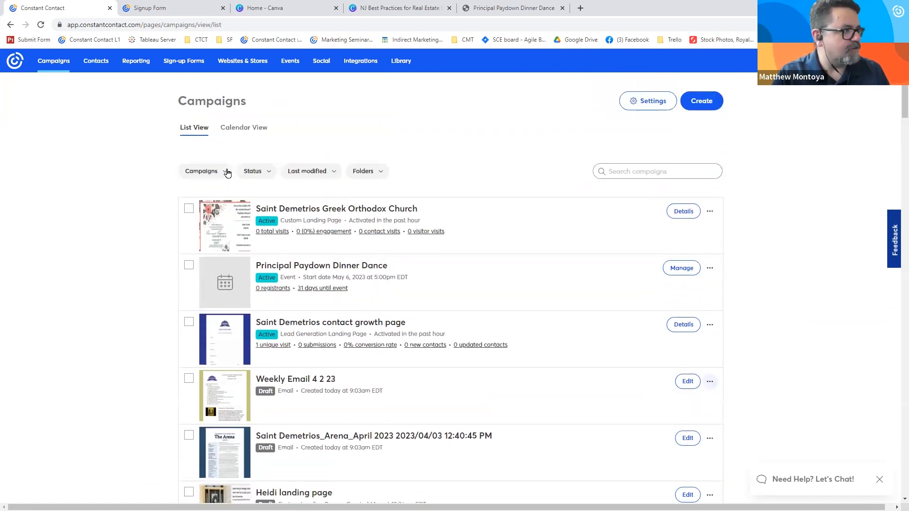
# - Filter the campaigns by Sent status, try sharing the 5.25.22 webinar example email on social, and discard the post
pyautogui.click(257, 171)
pyautogui.click(281, 239)
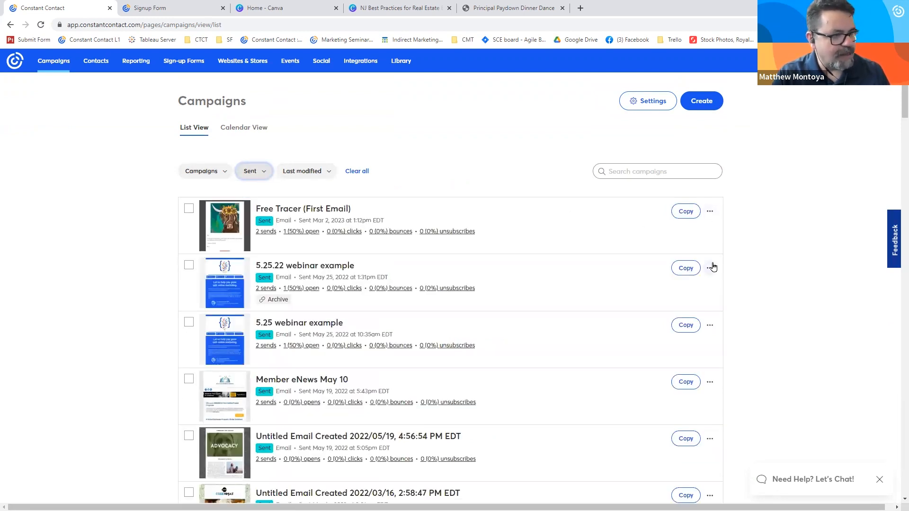
pyautogui.click(711, 267)
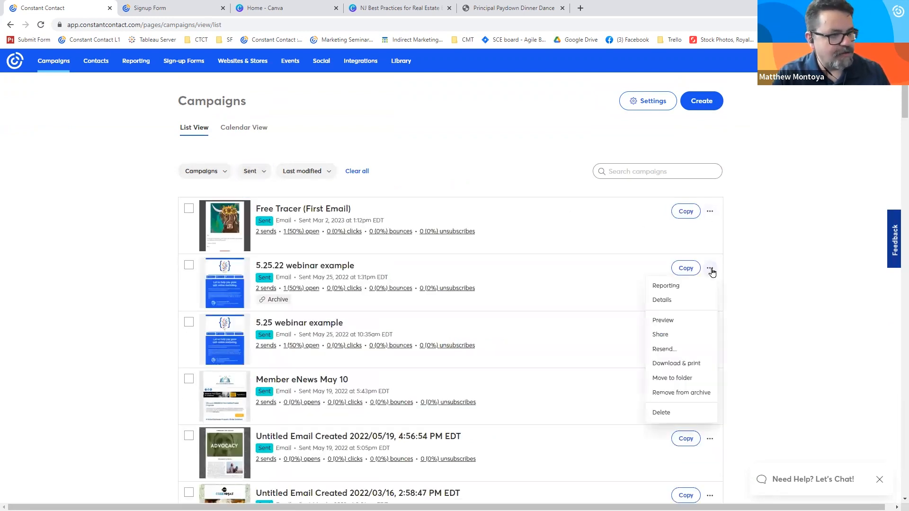
pyautogui.click(661, 334)
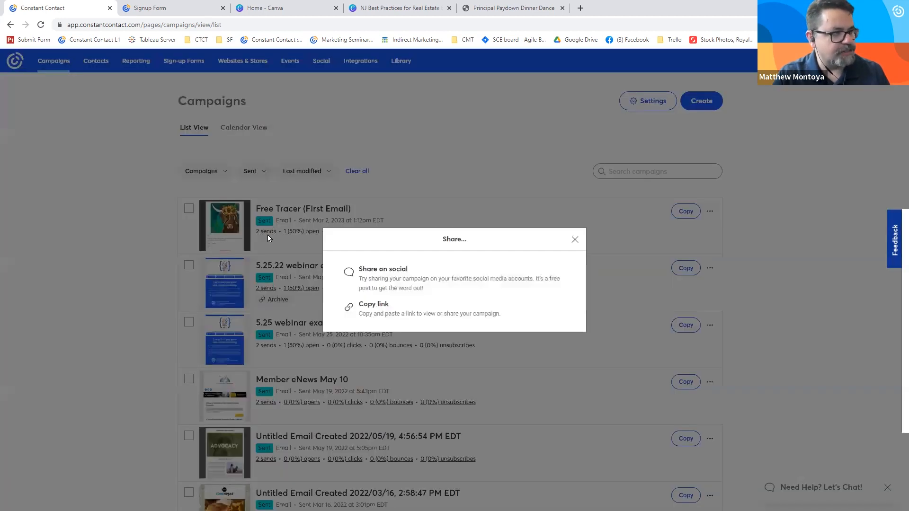
pyautogui.click(398, 274)
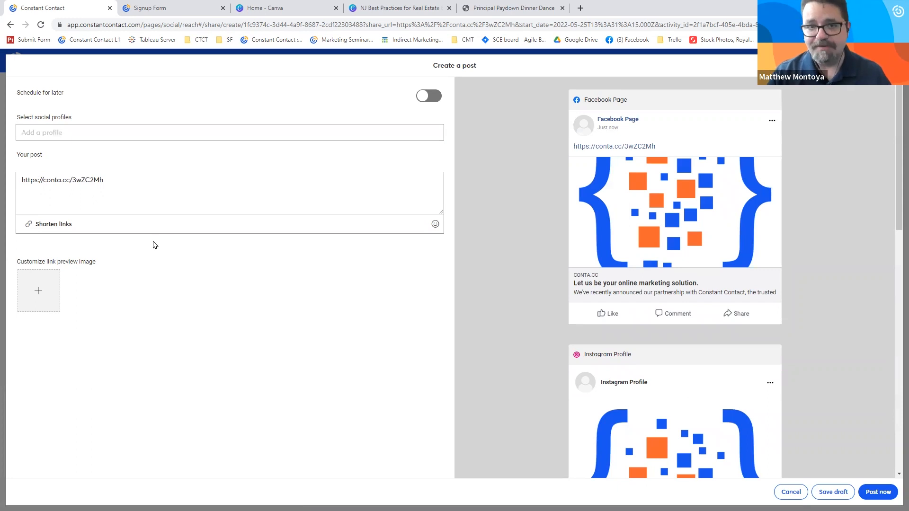
pyautogui.click(790, 493)
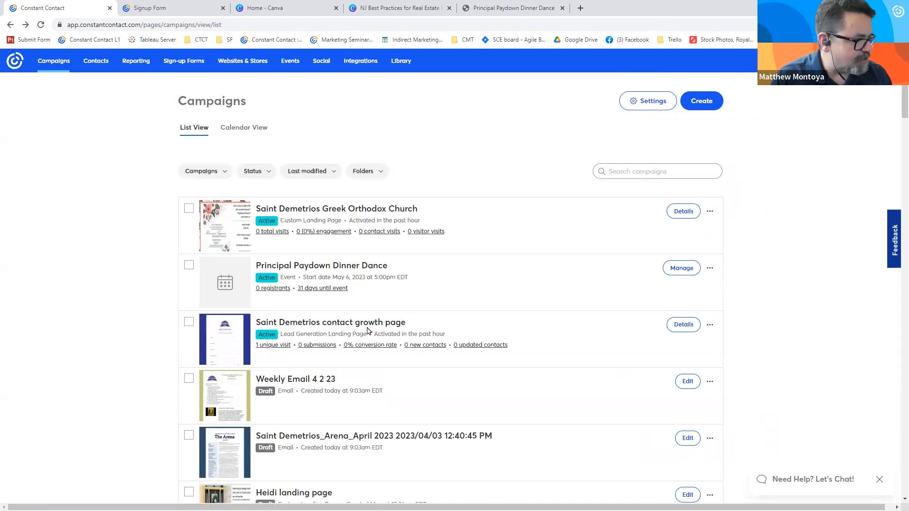
# - Try sharing the Saint Demetrios contact growth page in a social post, and discard the post
pyautogui.scroll(-2, 368, 329)
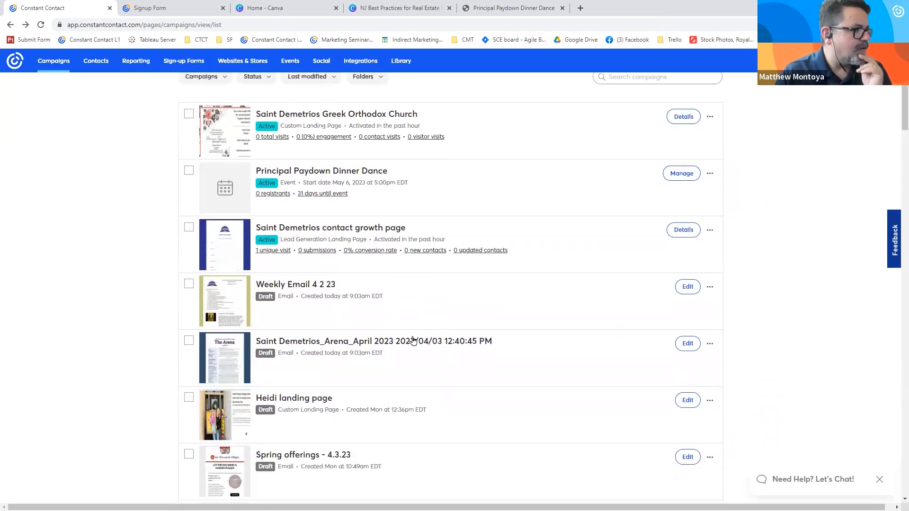
pyautogui.click(710, 230)
pyautogui.click(689, 312)
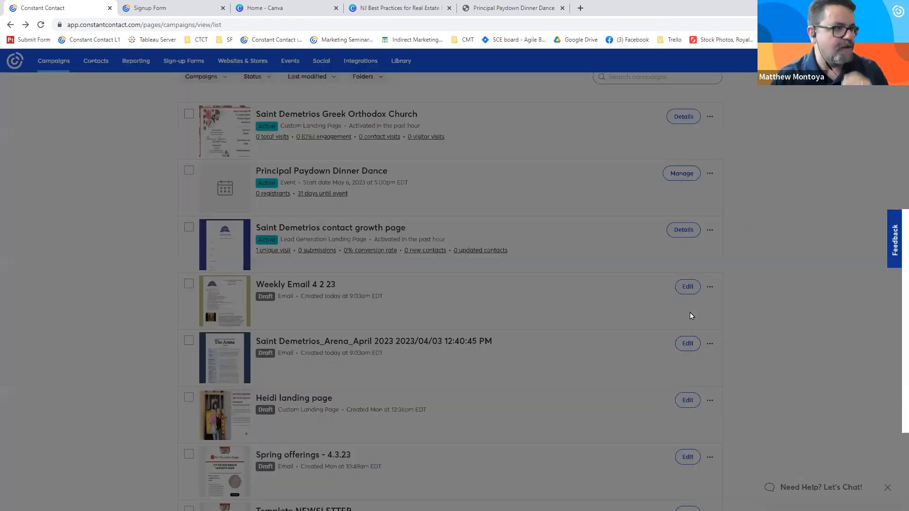
pyautogui.click(413, 239)
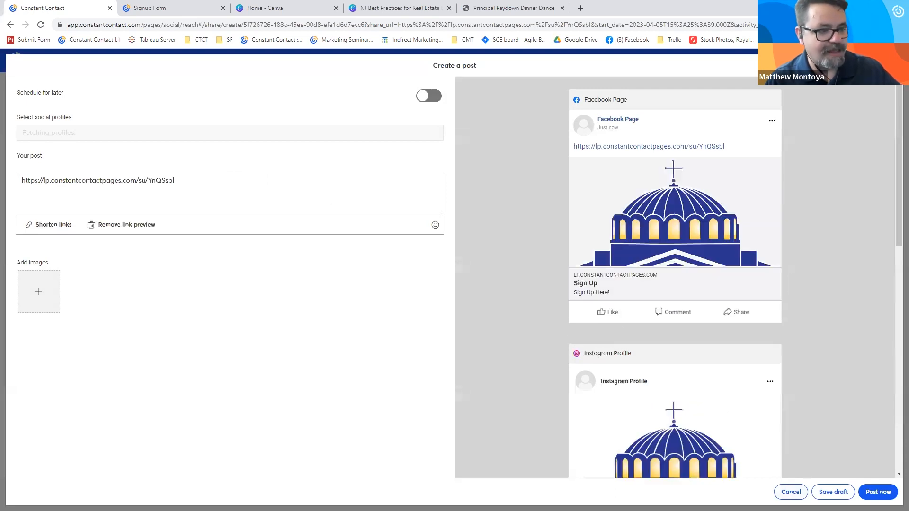
pyautogui.click(794, 493)
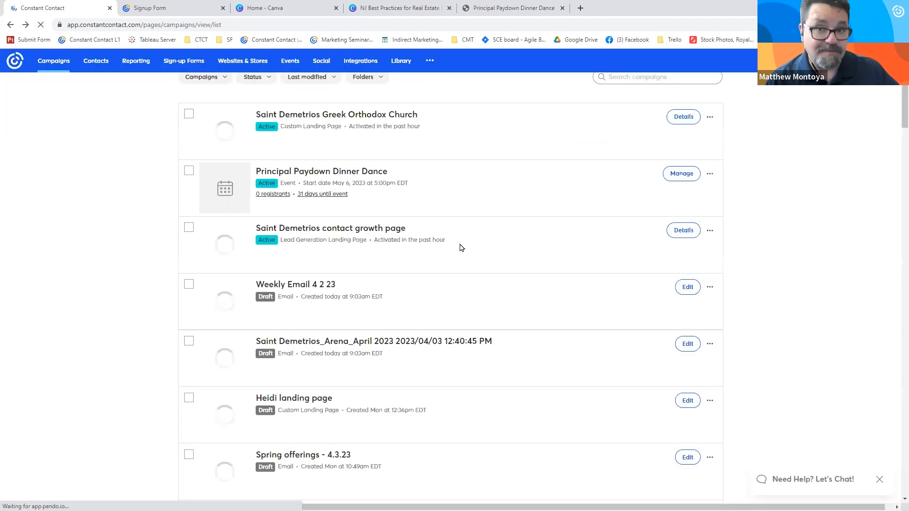
# - View the actions available for the active Saint Demetrios Greek Orthodox Church landing page
pyautogui.scroll(-1, 525, 302)
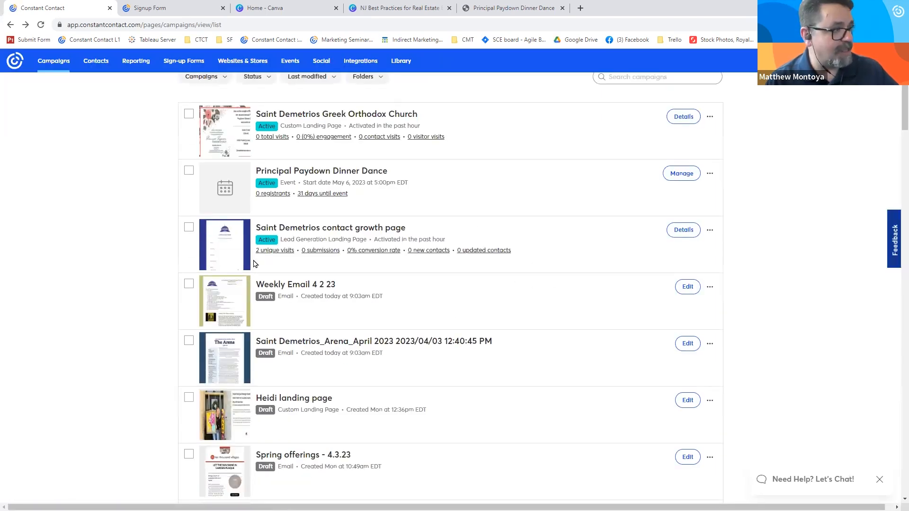
pyautogui.click(710, 116)
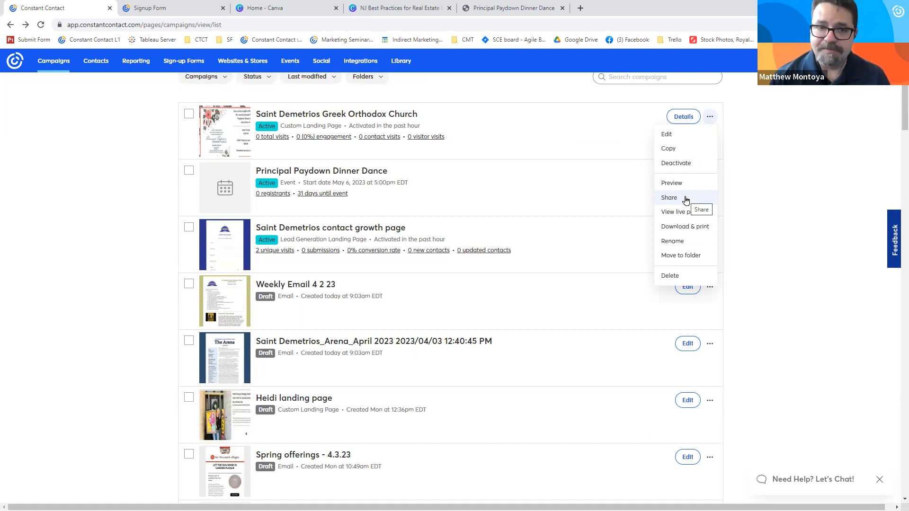
# - Switch to the slide presentation, advance from the Demo slide to the Q&A slide, and return to Constant Contact
pyautogui.hotkey('alt', 'Tab')
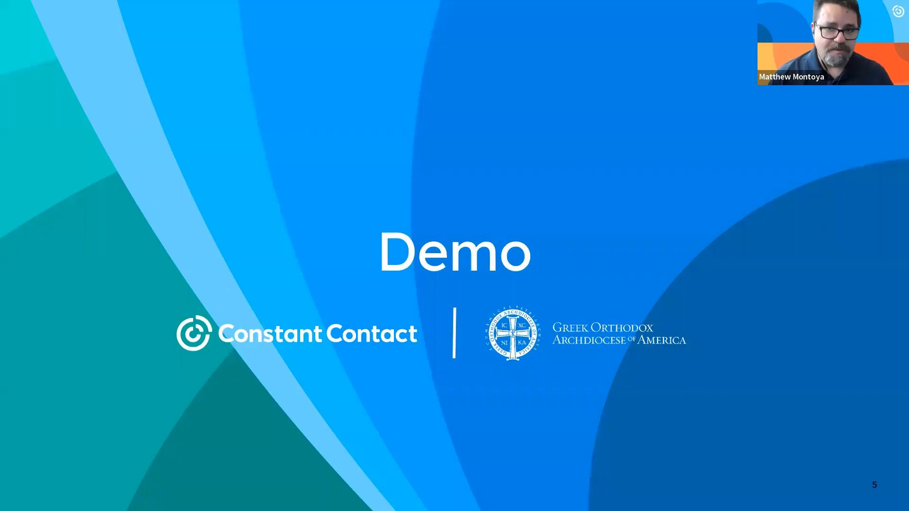
pyautogui.press('Right')
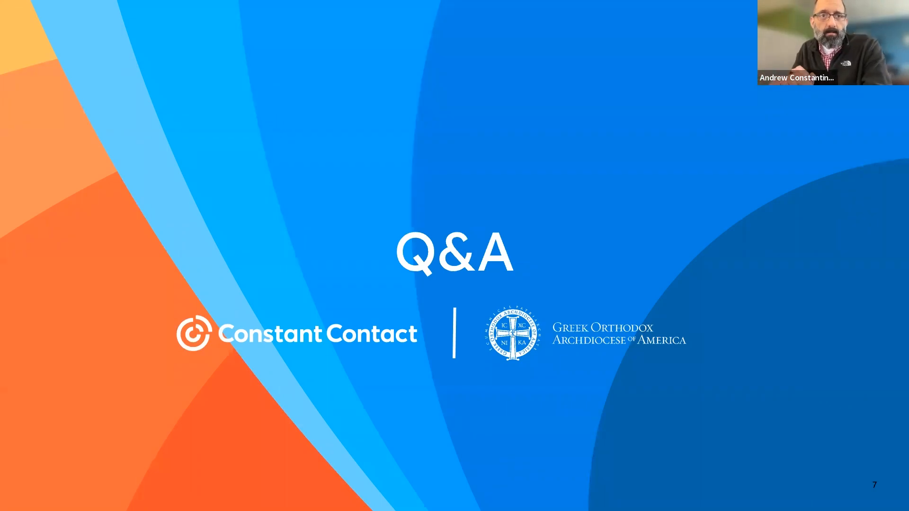
pyautogui.hotkey('alt', 'Tab')
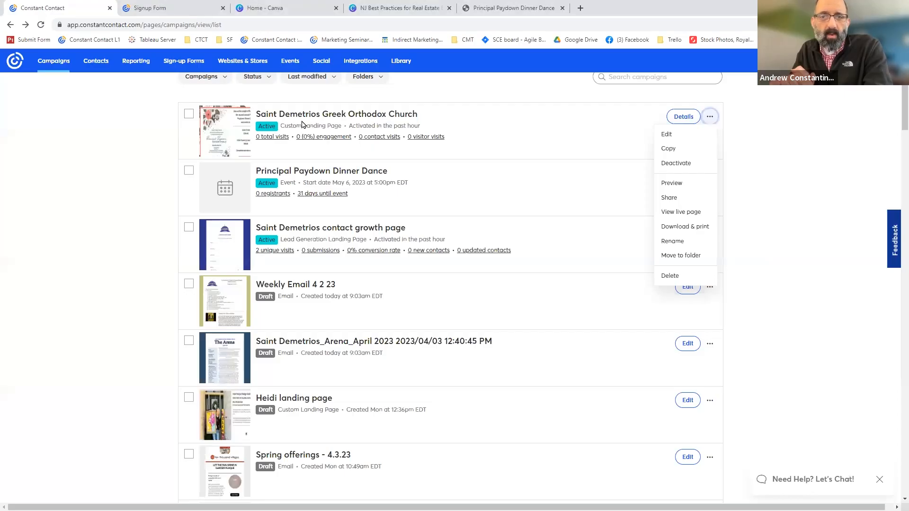
# - Open the Saint Demetrios_Arena_April 2023 draft email, check it for errors, and return to the campaigns list
pyautogui.click(112, 270)
pyautogui.scroll(2, 116, 258)
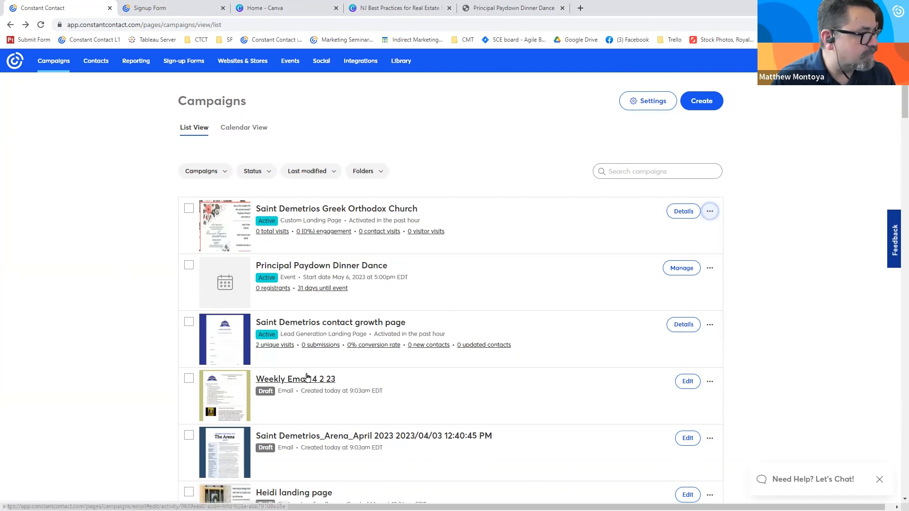
pyautogui.click(308, 436)
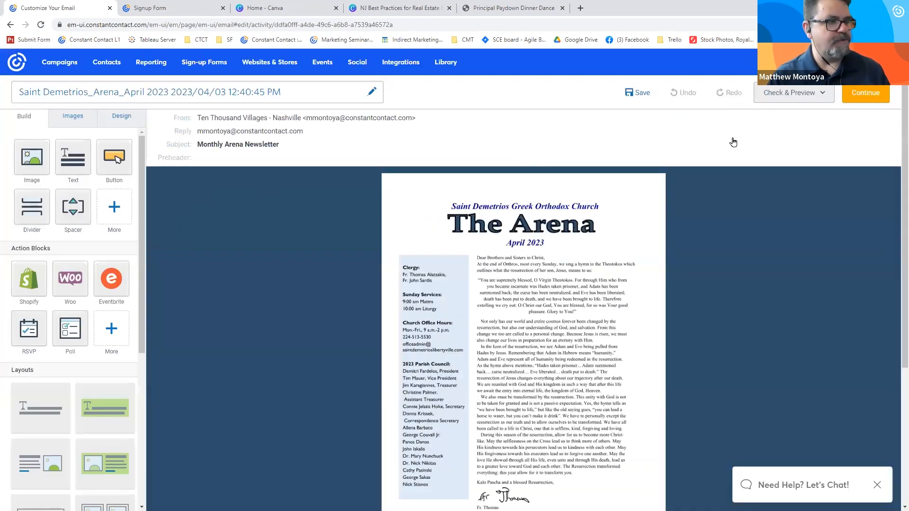
pyautogui.click(781, 94)
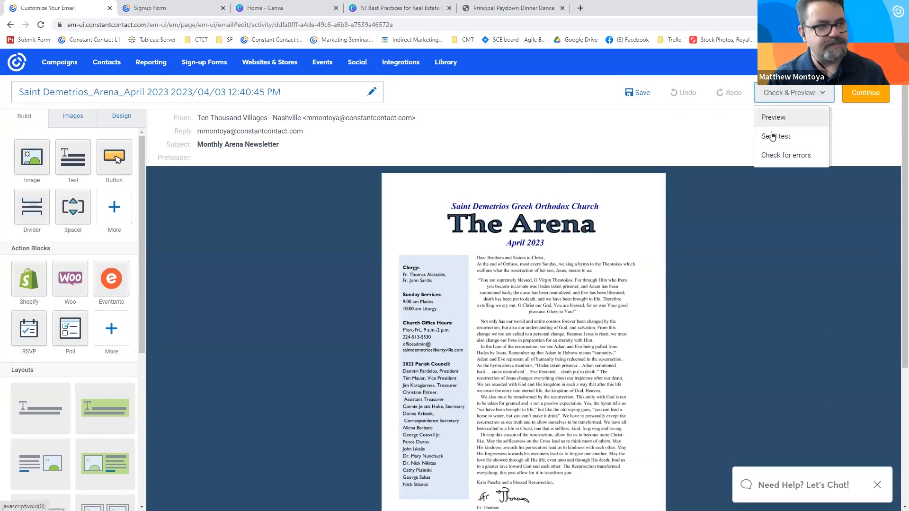
pyautogui.click(793, 158)
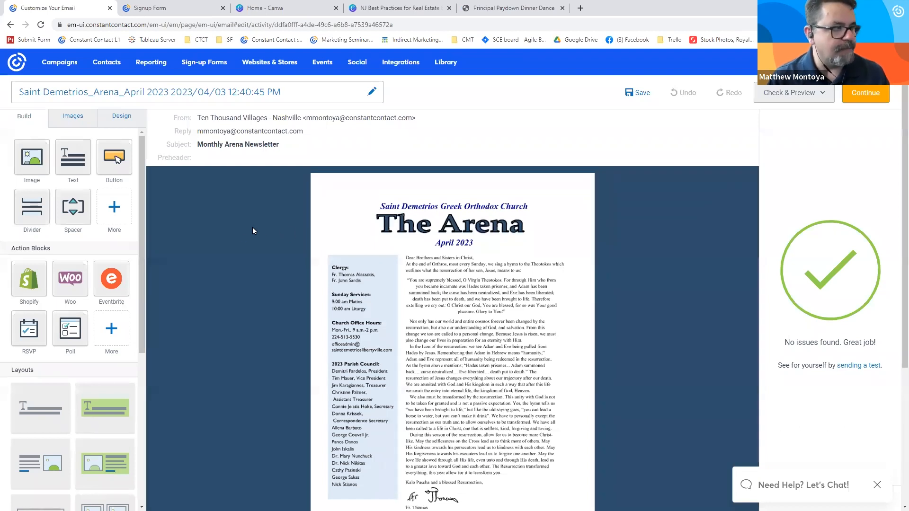
pyautogui.click(10, 24)
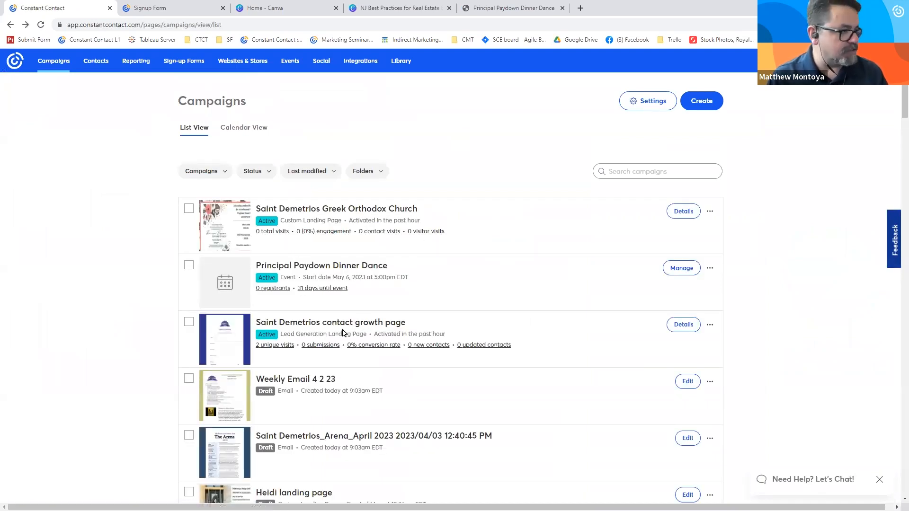
# - Try to check the Weekly Email 4 2 23 draft for errors and preview it, reloading the editor, and return to the campaigns list
pyautogui.click(307, 381)
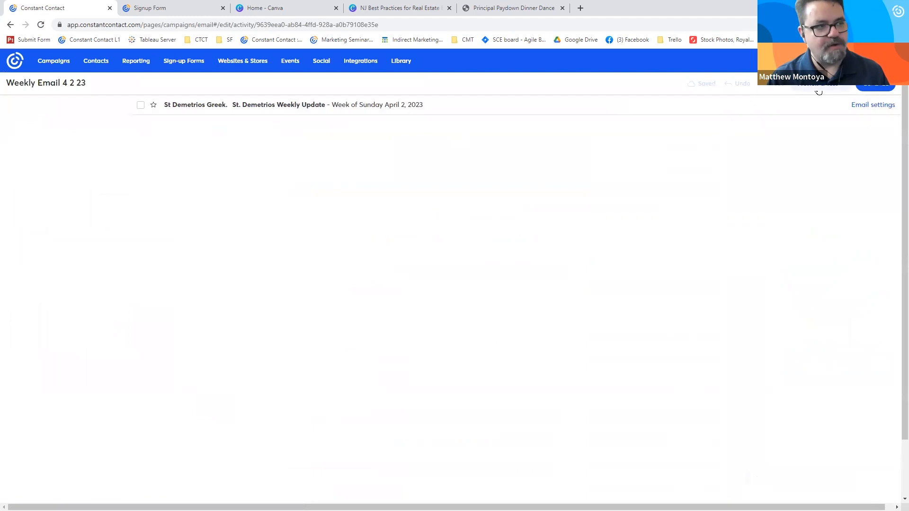
pyautogui.click(815, 91)
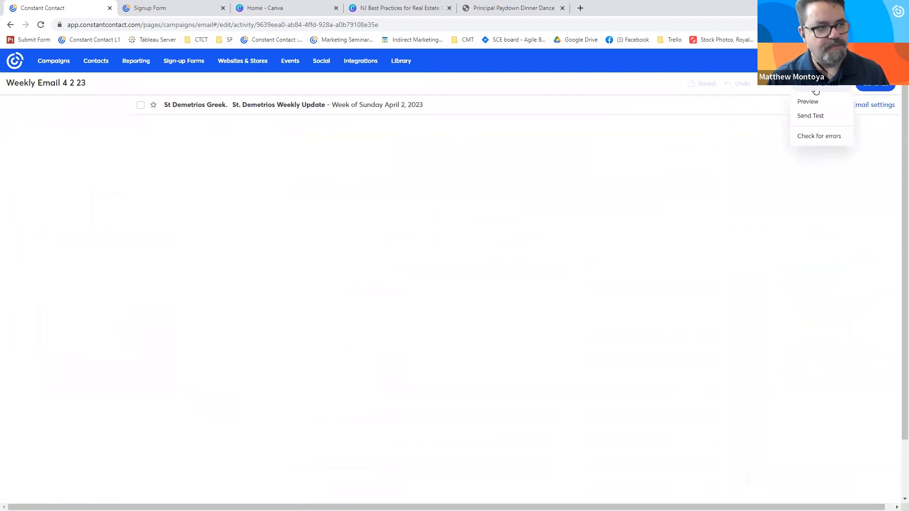
pyautogui.click(819, 137)
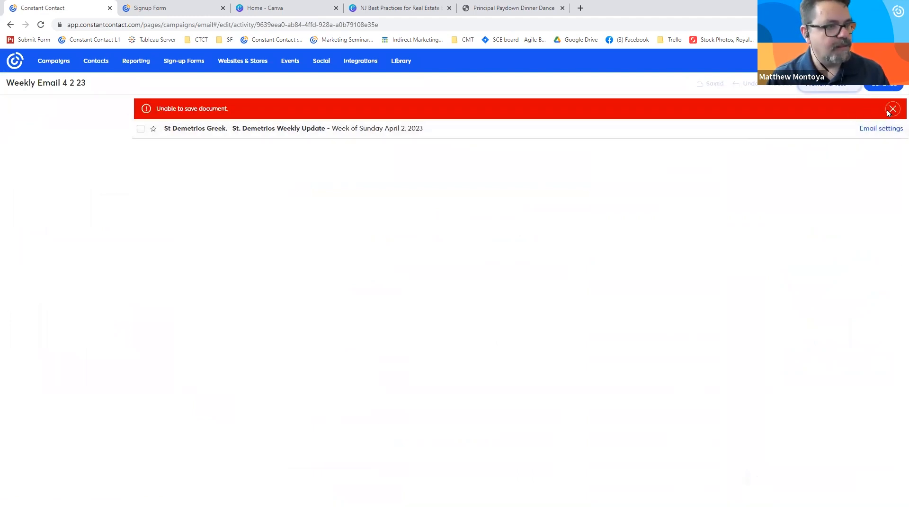
pyautogui.click(41, 25)
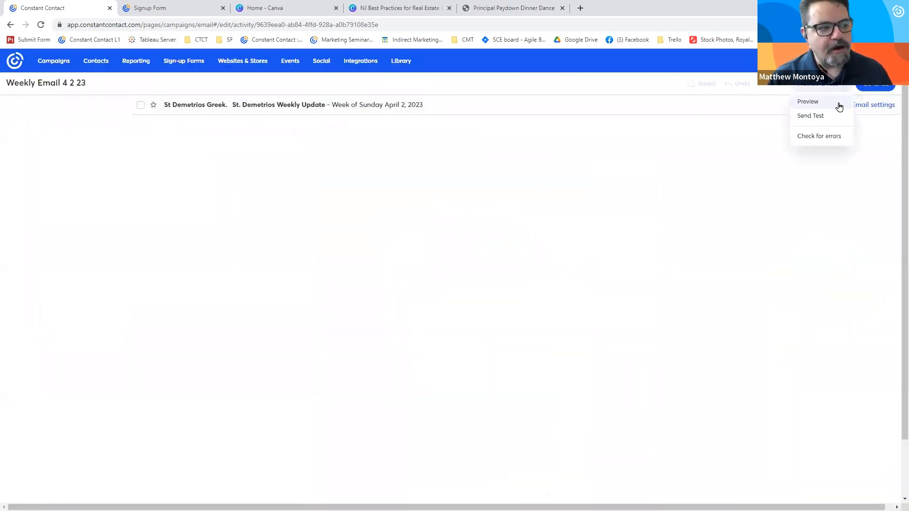
pyautogui.click(819, 106)
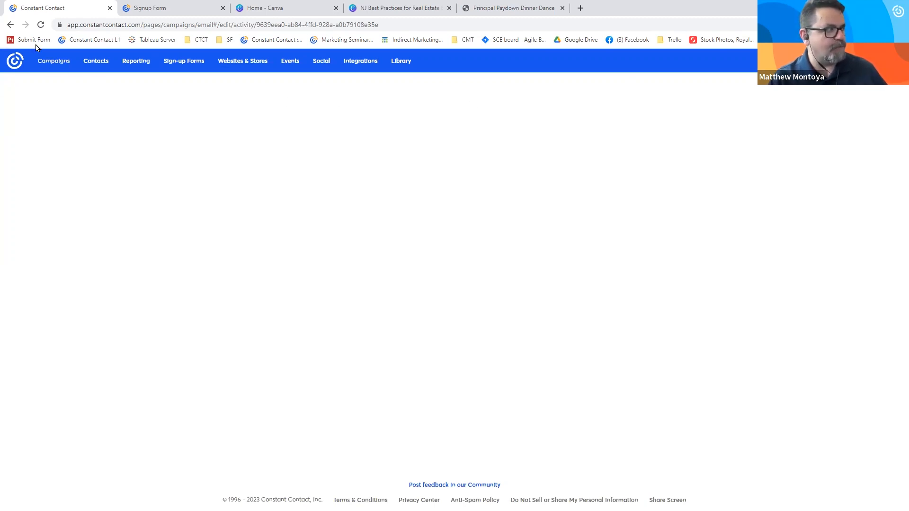
pyautogui.click(41, 25)
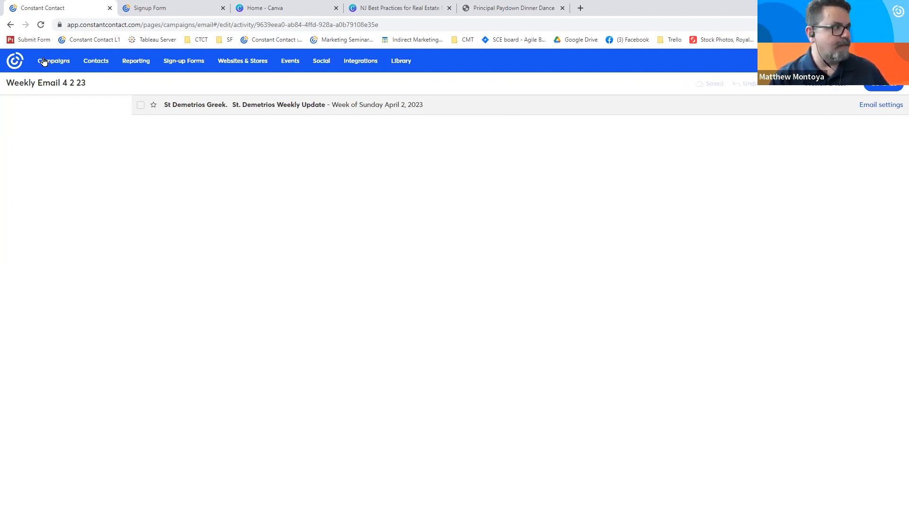
pyautogui.click(10, 29)
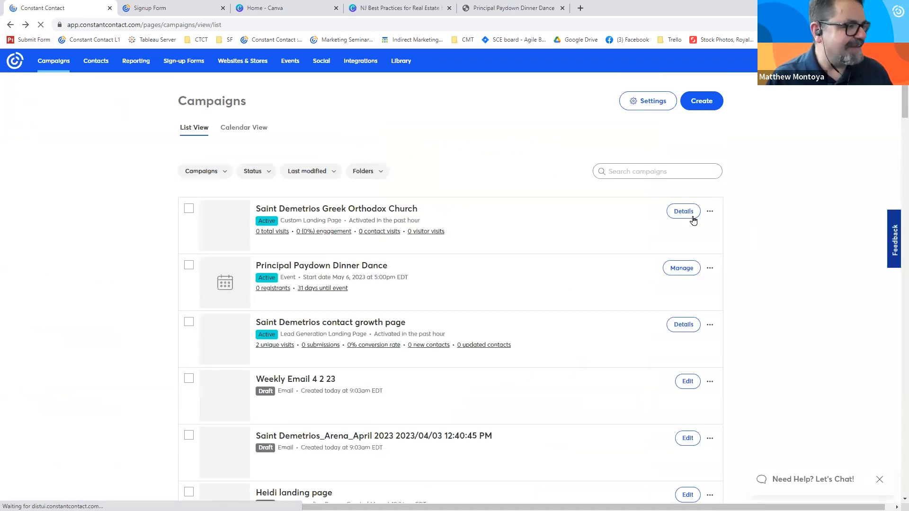
# - Open the Weekly Email 4 2 23 draft and examine its desktop preview down to the Palm Sunday sections
pyautogui.click(712, 384)
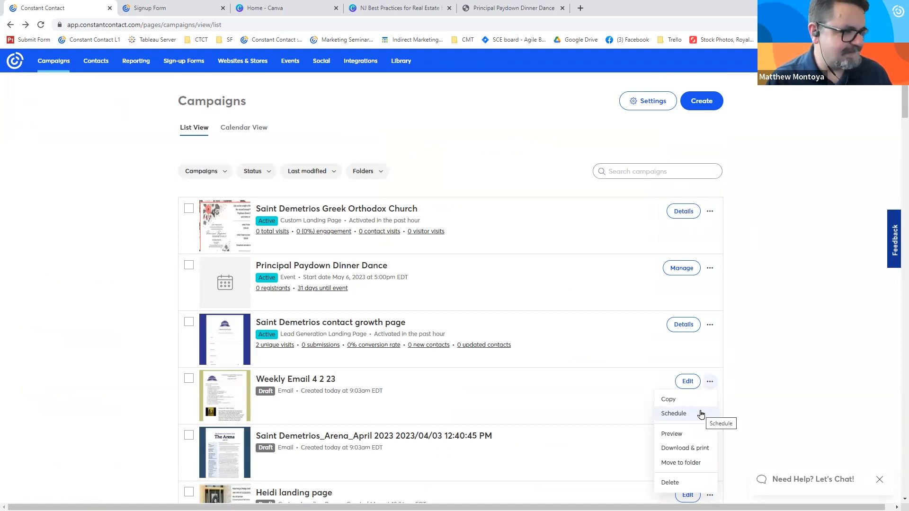
pyautogui.click(293, 378)
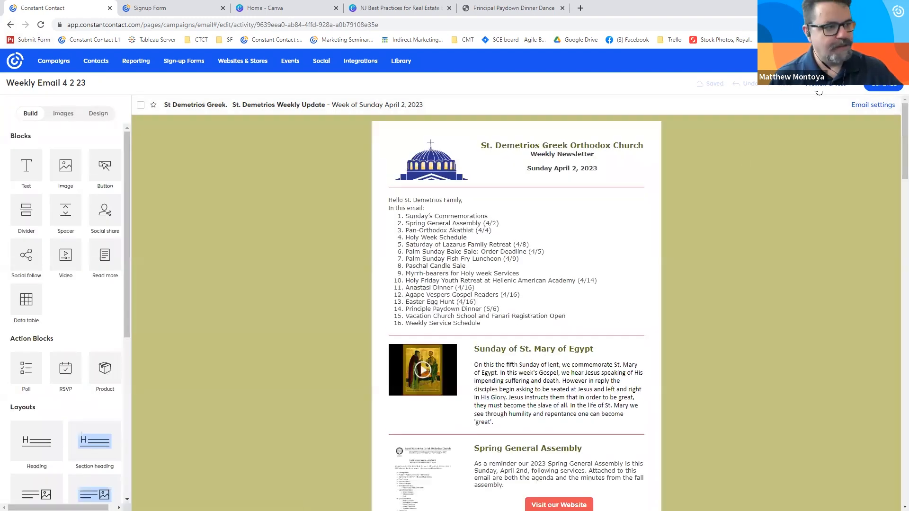
pyautogui.click(815, 84)
pyautogui.click(811, 103)
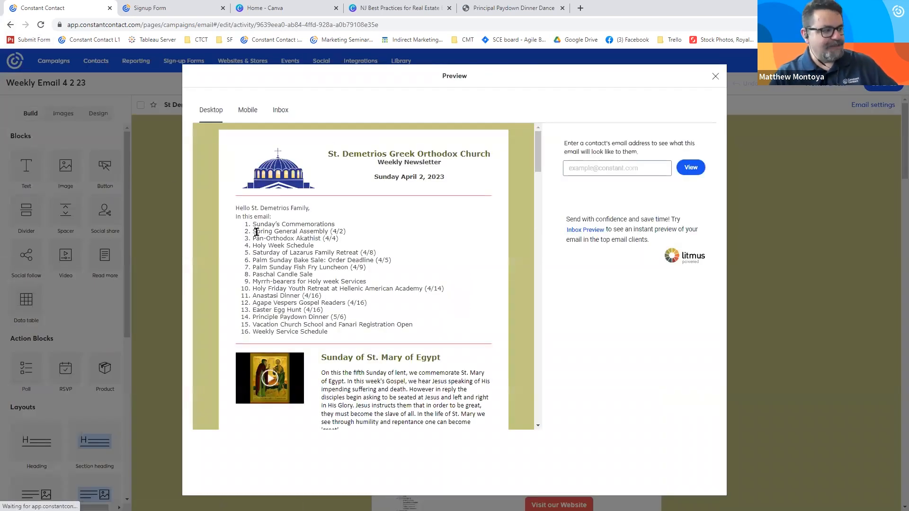
pyautogui.scroll(-2, 350, 303)
pyautogui.scroll(-10, 357, 308)
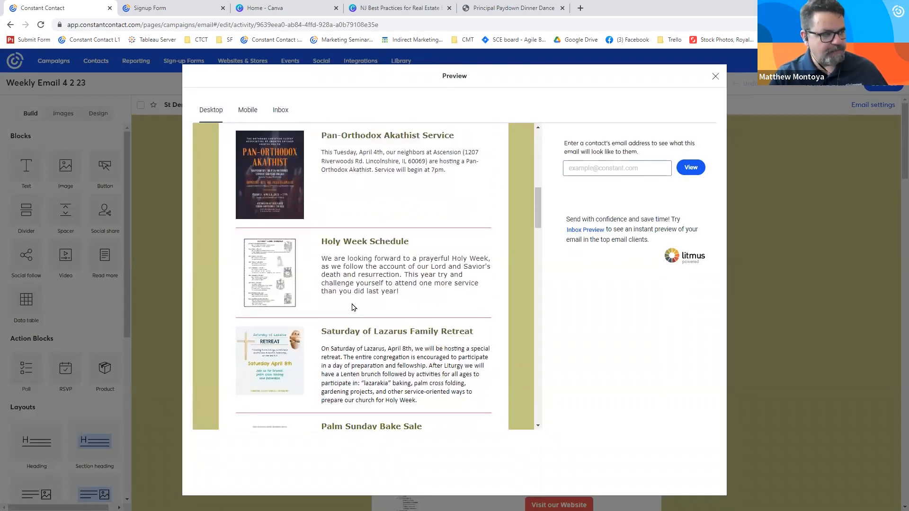
pyautogui.scroll(-1, 350, 303)
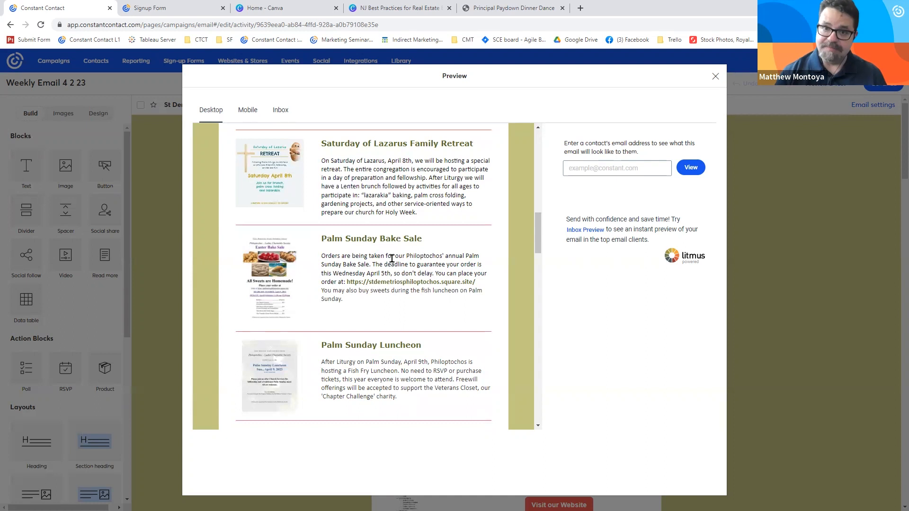
# - Examine the mobile preview of the weekly newsletter down to the Pan-Orthodox Akathist Service section
pyautogui.click(247, 110)
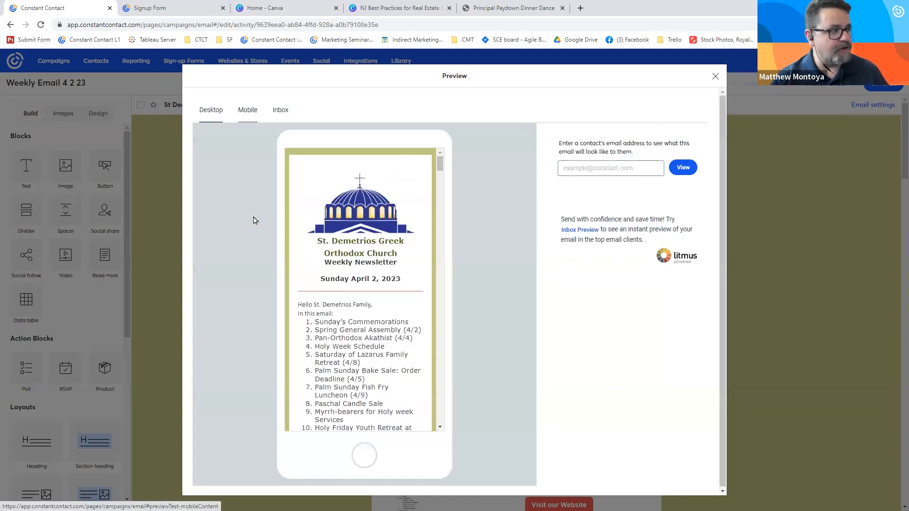
pyautogui.scroll(-15, 347, 236)
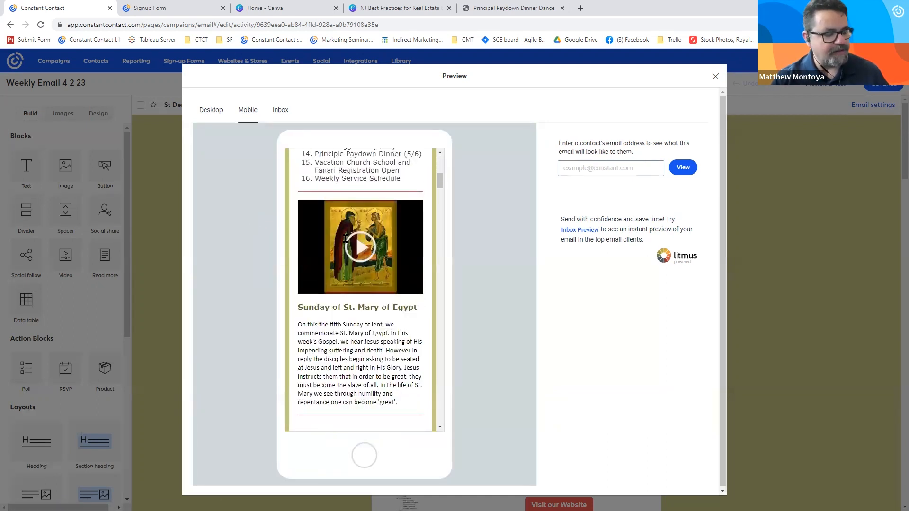
pyautogui.scroll(-15, 346, 239)
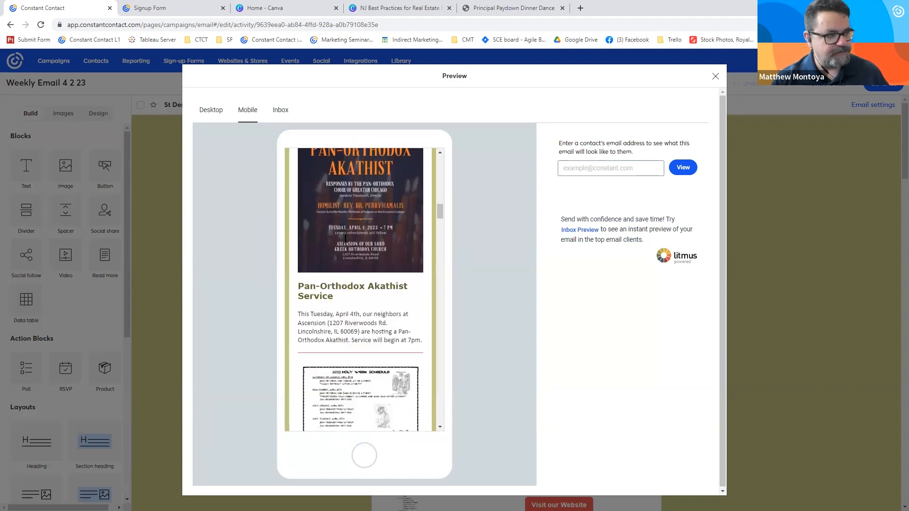
pyautogui.scroll(6, 347, 241)
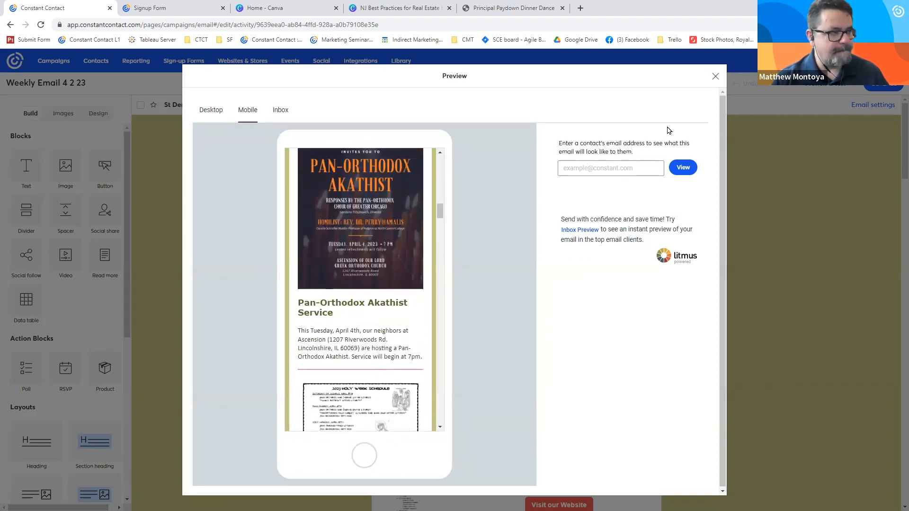
# - Examine the recipient and personal note fields for sending a test email, and switch to the Q&A slide
pyautogui.click(741, 97)
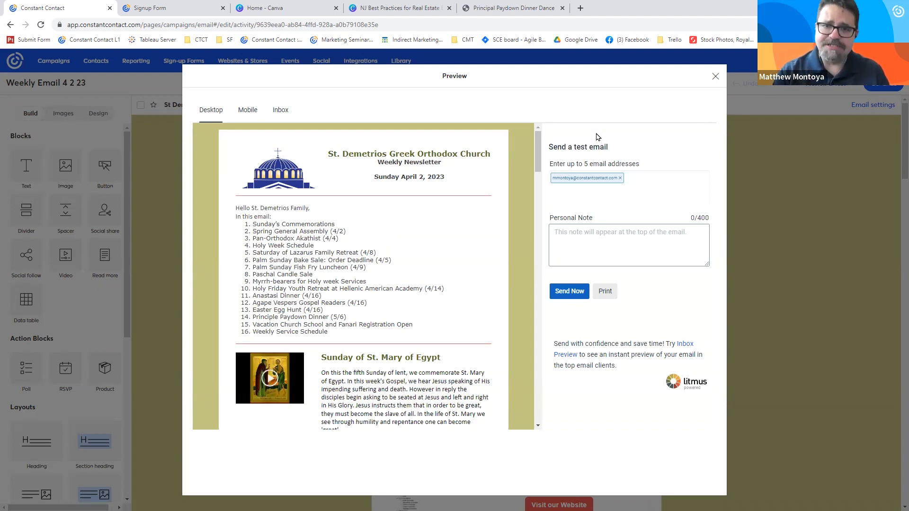
pyautogui.moveTo(636, 164); pyautogui.dragTo(553, 164)
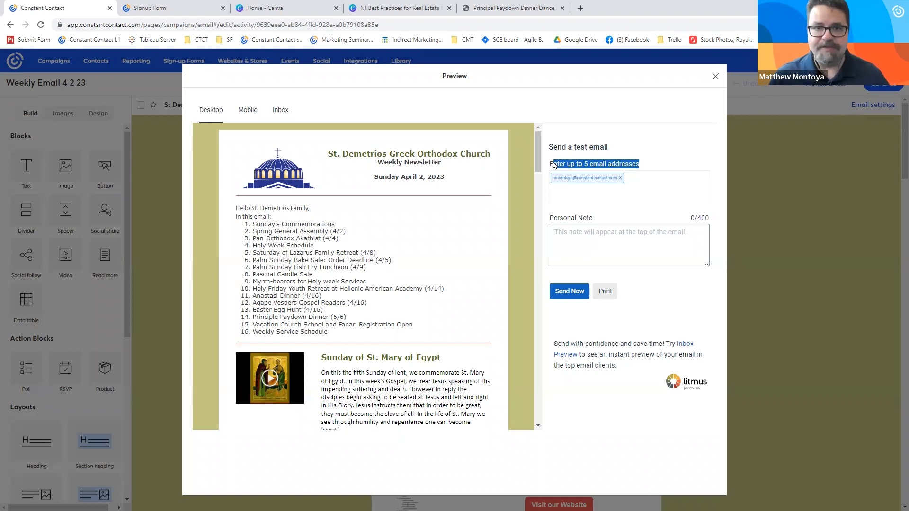
pyautogui.click(589, 228)
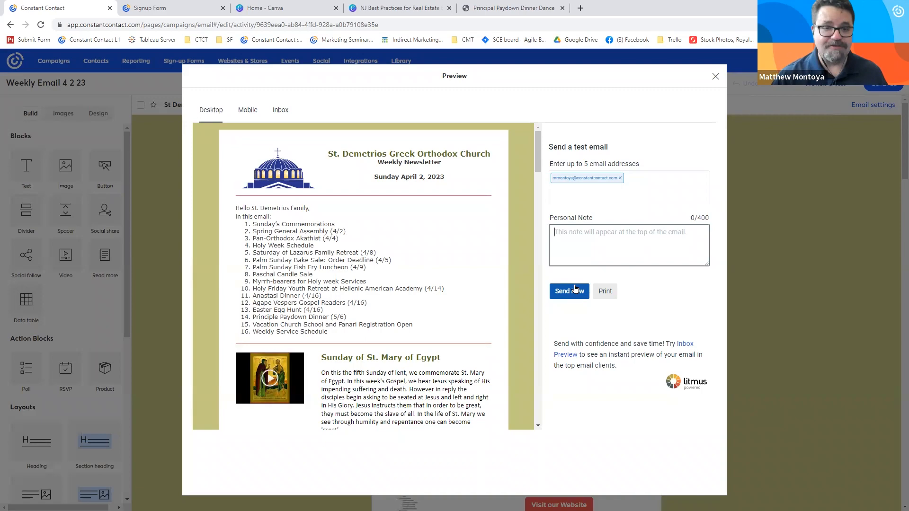
pyautogui.hotkey('alt', 'Tab')
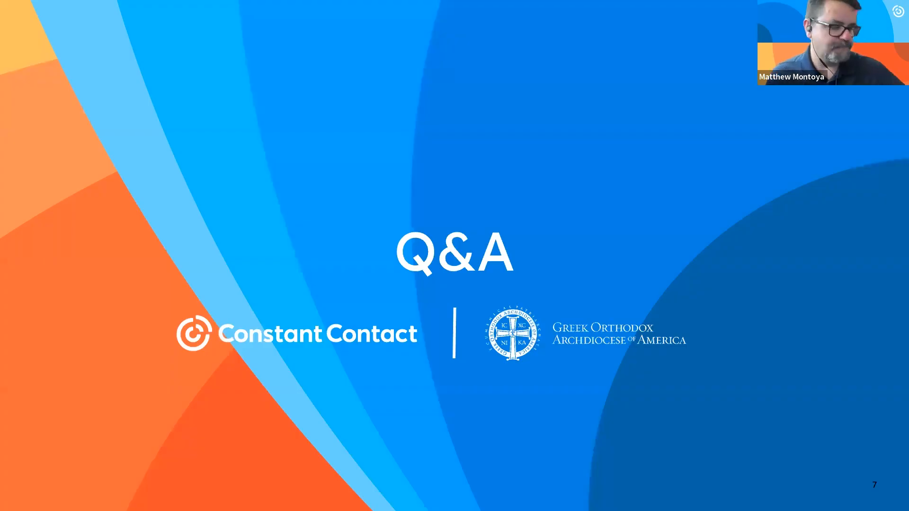
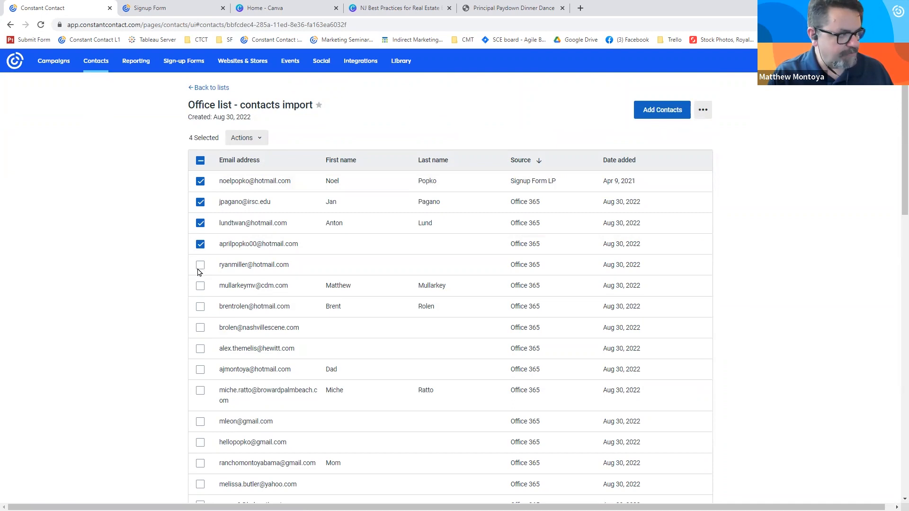
# - Select the first six contacts in the Office list - contacts import list and add a new tag named "Other list" to them
pyautogui.click(201, 286)
pyautogui.click(248, 139)
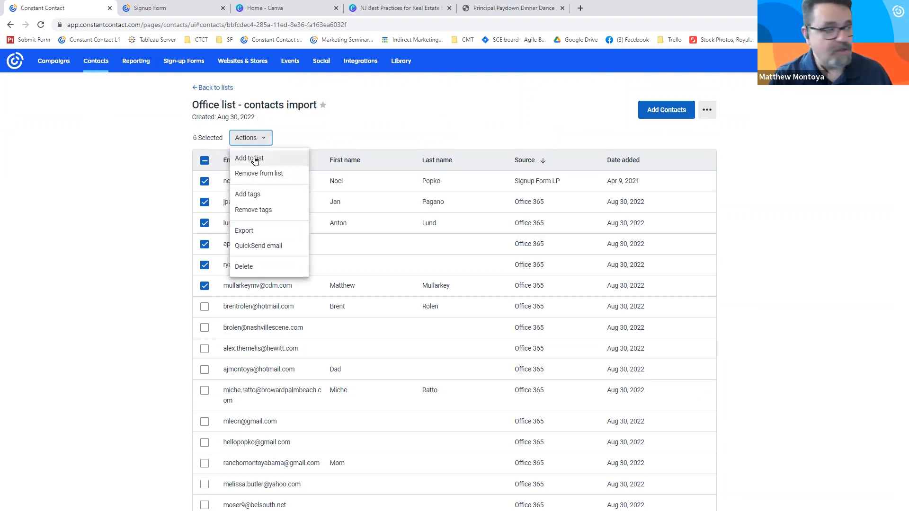
pyautogui.click(264, 194)
pyautogui.click(408, 281)
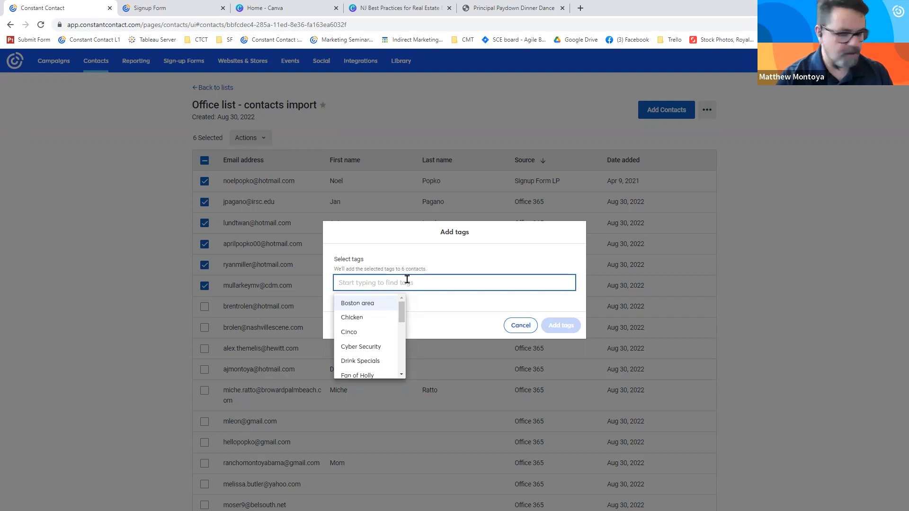
pyautogui.click(407, 279)
pyautogui.click(388, 280)
pyautogui.write('Other list')
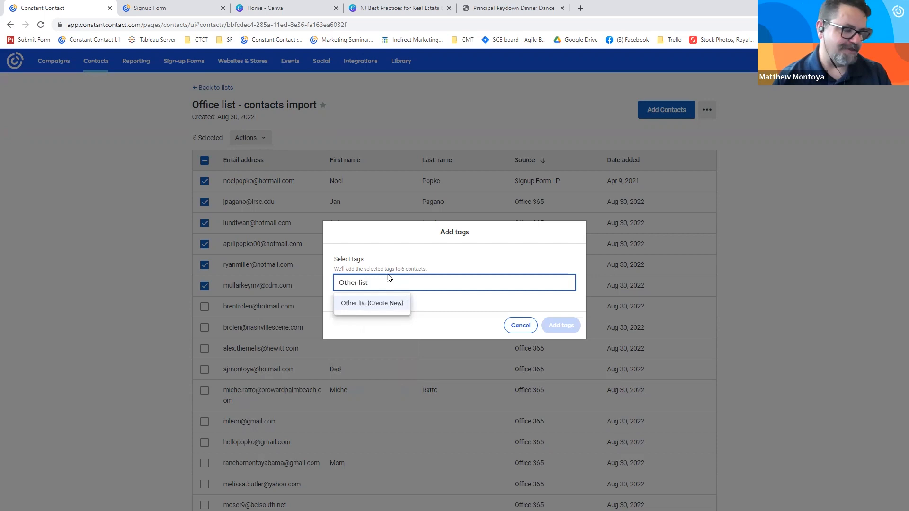
pyautogui.click(443, 237)
pyautogui.click(425, 278)
pyautogui.click(381, 301)
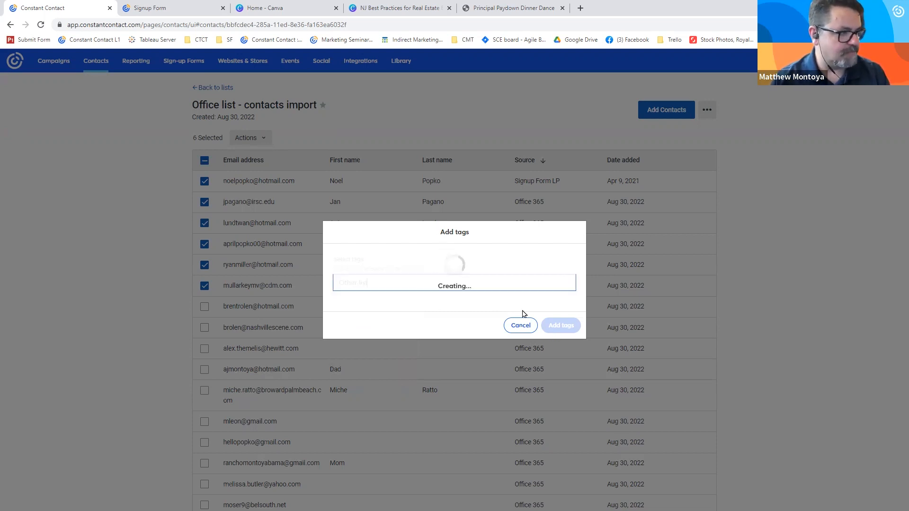
pyautogui.click(556, 334)
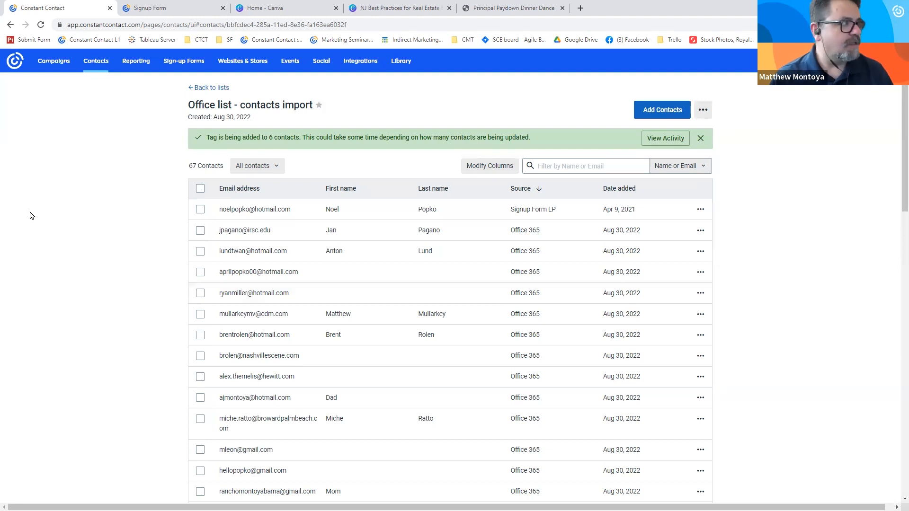
# - Go to the contact segments and open the criteria of the "not engaged" segment for editing
pyautogui.click(198, 89)
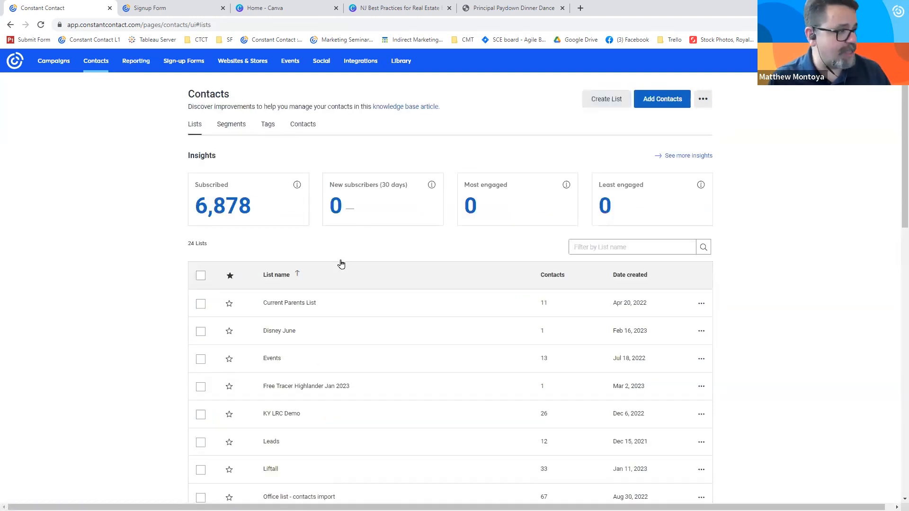
pyautogui.click(233, 126)
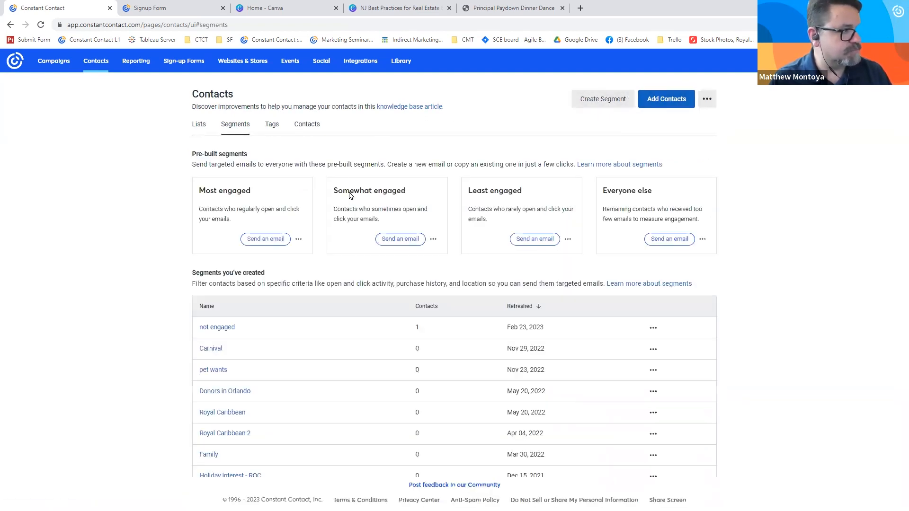
pyautogui.click(216, 328)
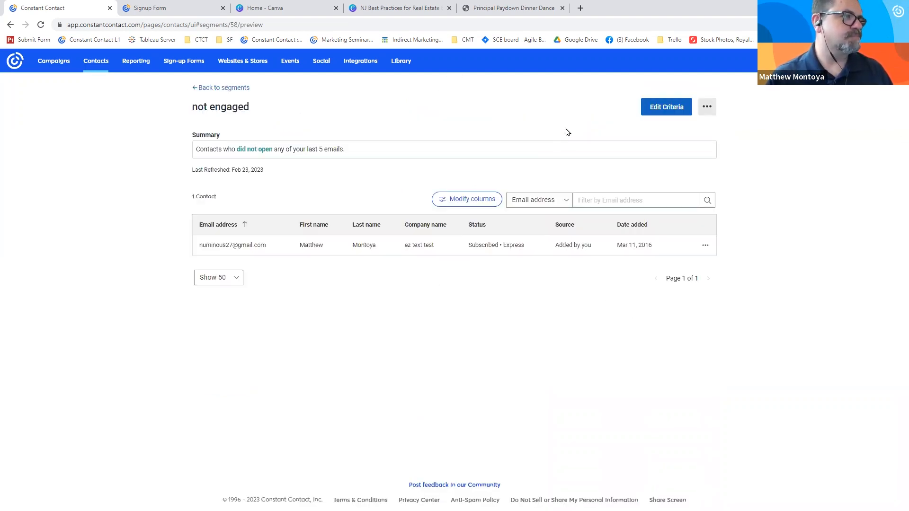
pyautogui.click(649, 109)
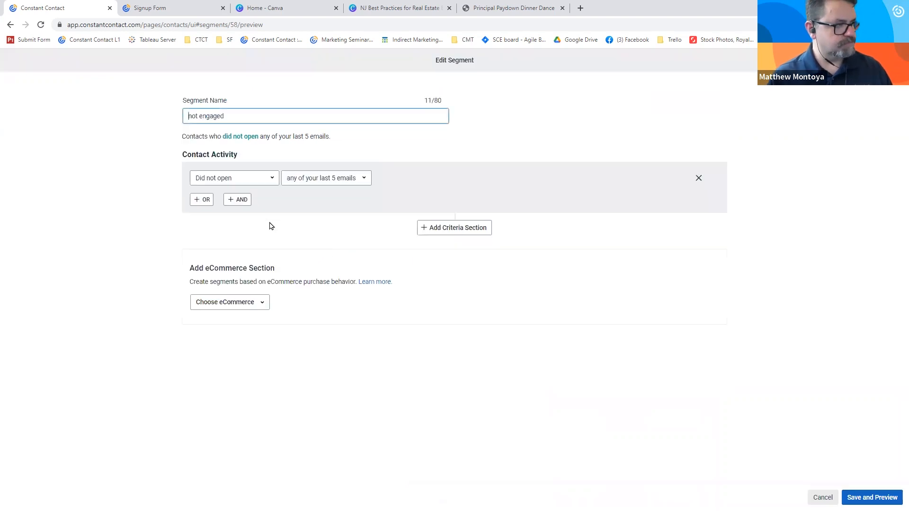
# - Add a criteria section to the segment to examine the available criteria block types, and cancel the edit
pyautogui.click(436, 229)
pyautogui.scroll(-2, 198, 233)
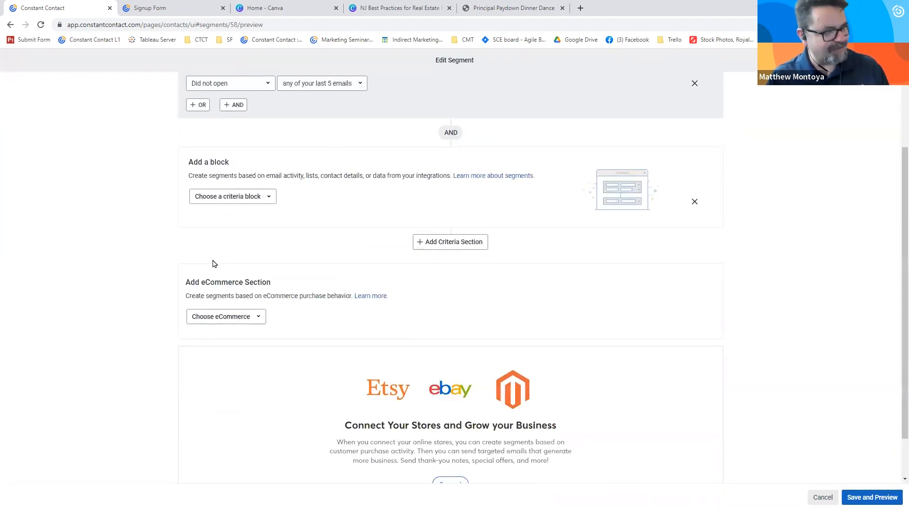
pyautogui.click(223, 198)
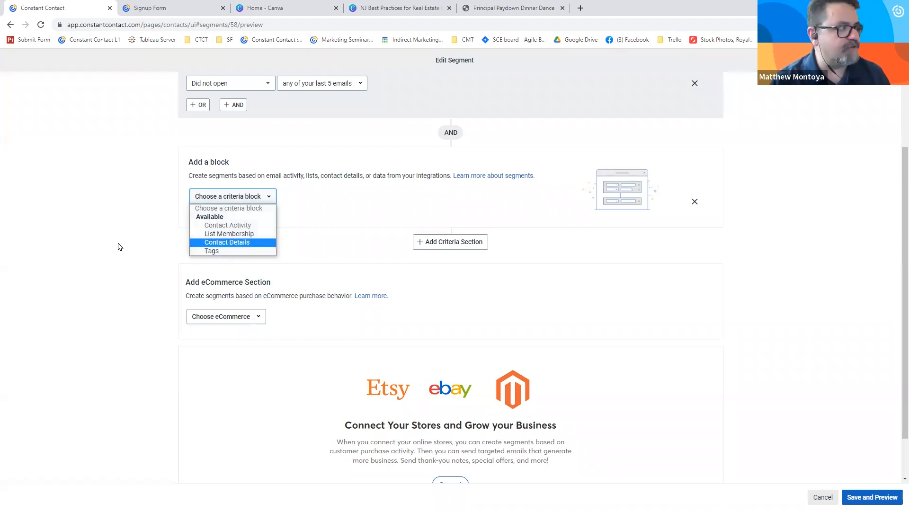
pyautogui.scroll(2, 121, 227)
pyautogui.click(828, 496)
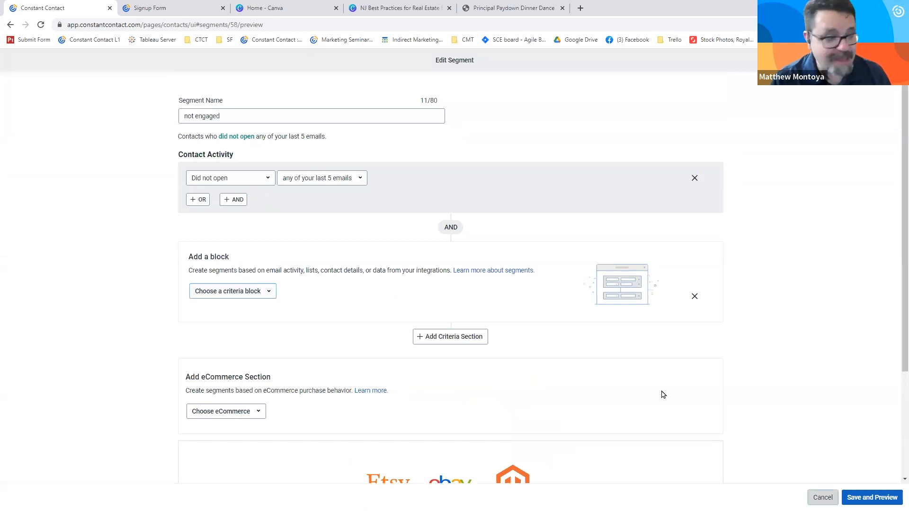
# - Open the email reporting overview and search its email campaigns by name for "new"
pyautogui.click(131, 67)
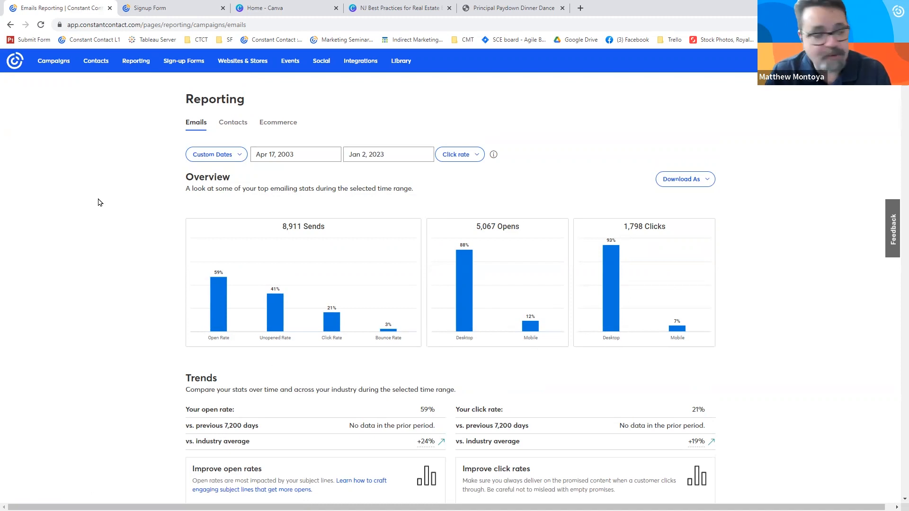
pyautogui.scroll(-8, 90, 227)
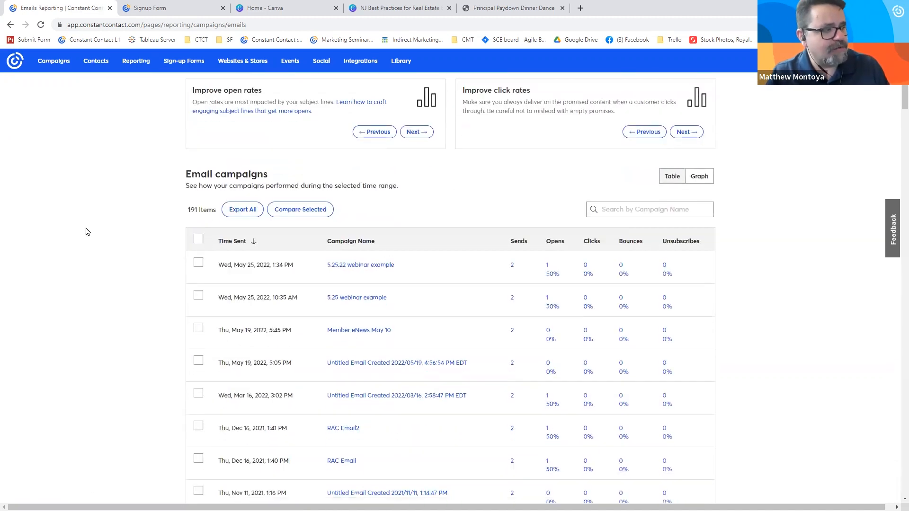
pyautogui.scroll(-1, 86, 232)
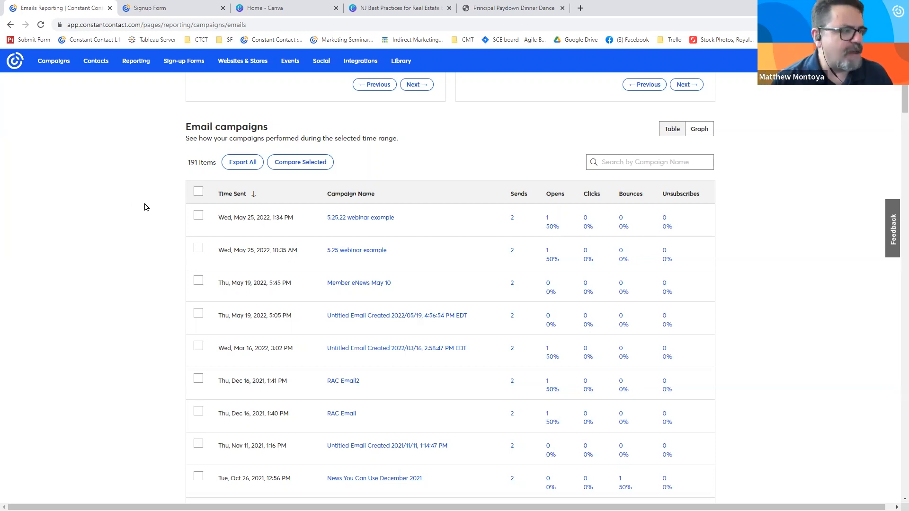
pyautogui.click(618, 163)
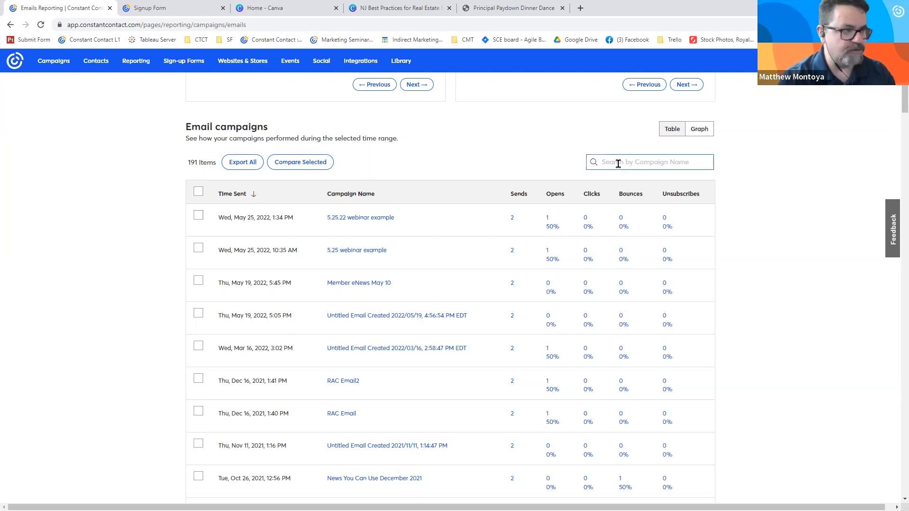
pyautogui.write('new')
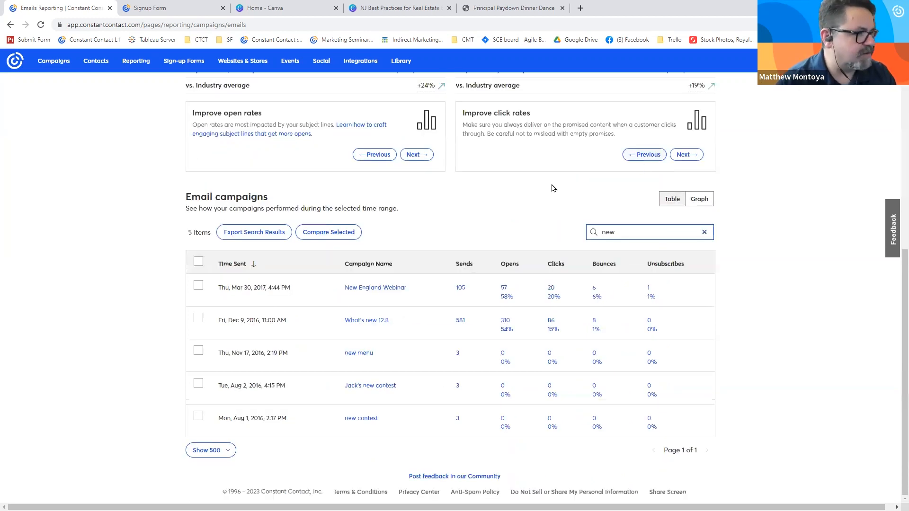
# - Open the report of the New England Webinar campaign and examine its click heat map down to the email's footer
pyautogui.click(355, 290)
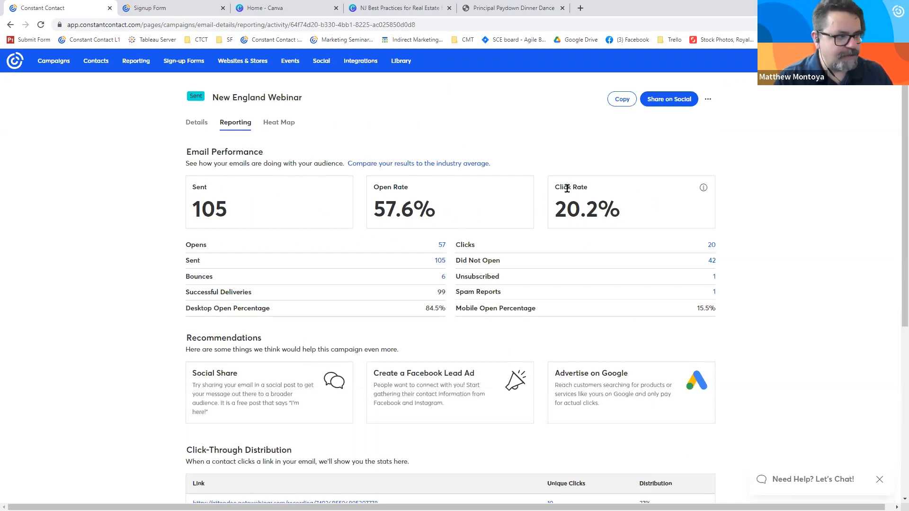
pyautogui.click(281, 124)
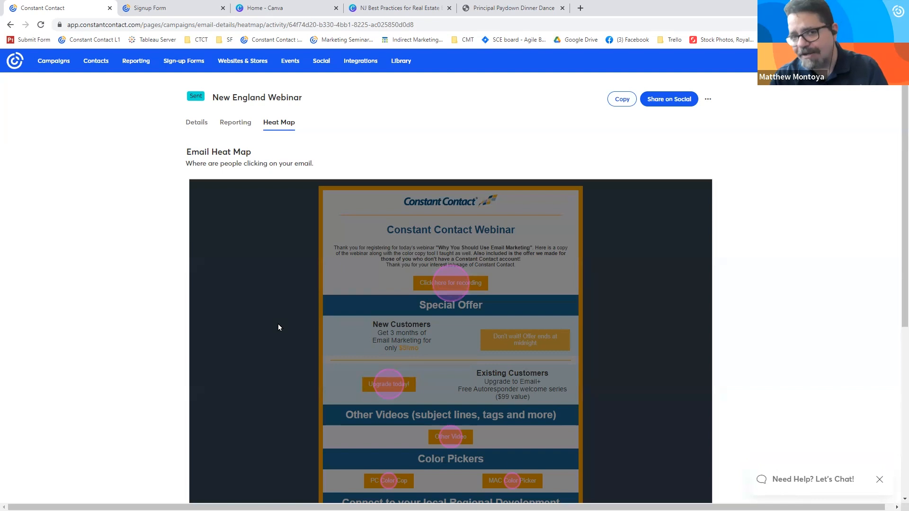
pyautogui.scroll(-3, 334, 342)
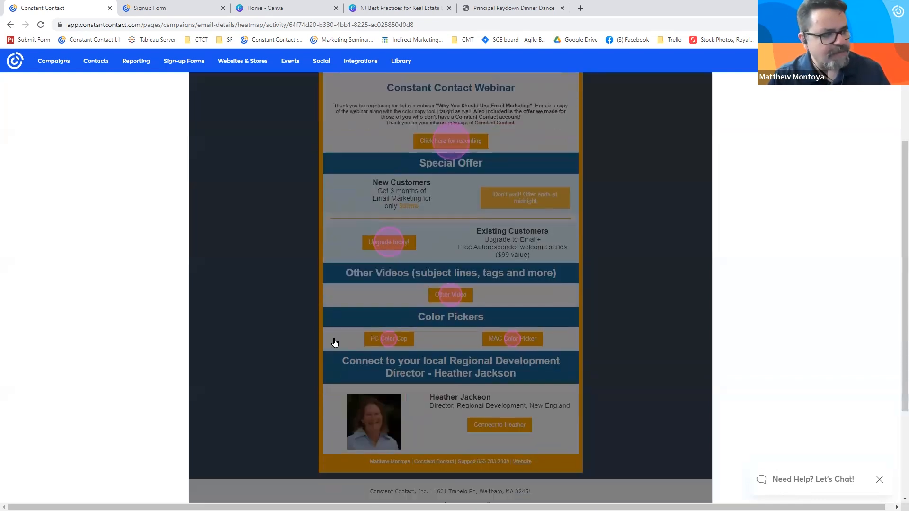
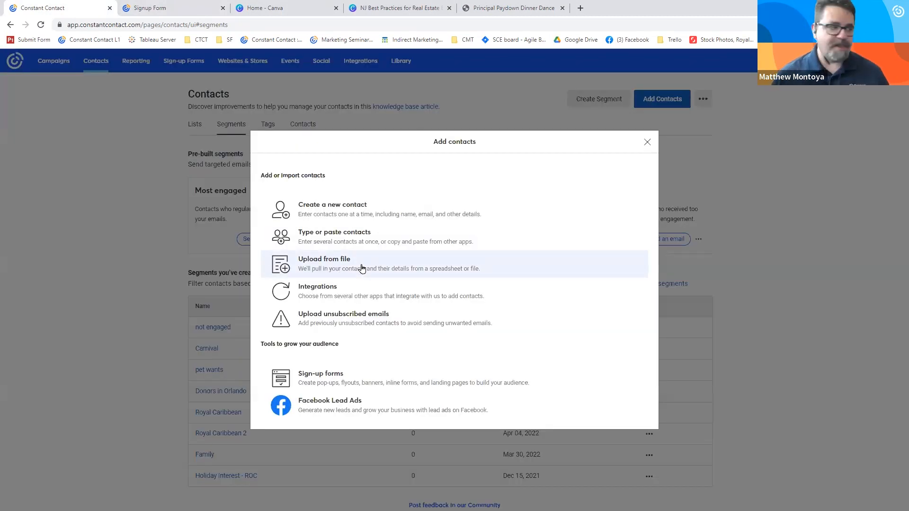
# - Start a contact import from the file "sample list" in the Lists folder and examine the matched name and email columns
pyautogui.click(361, 269)
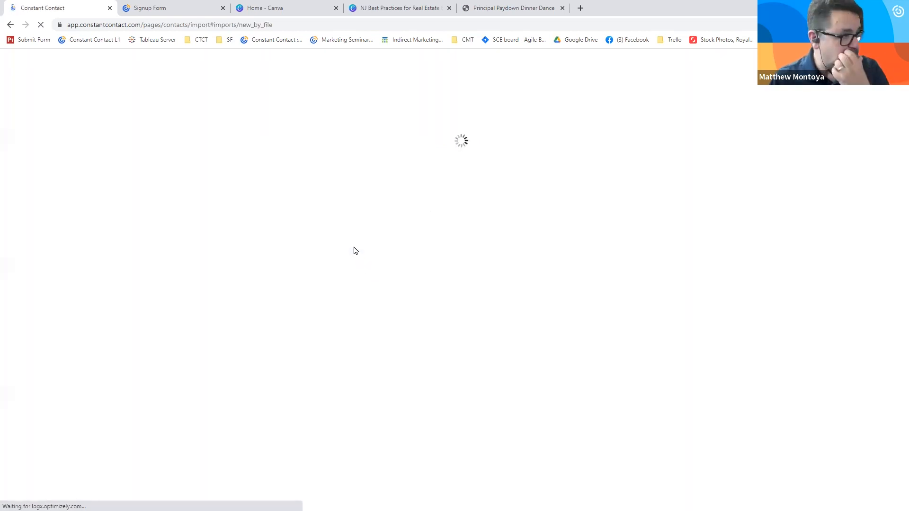
pyautogui.click(444, 219)
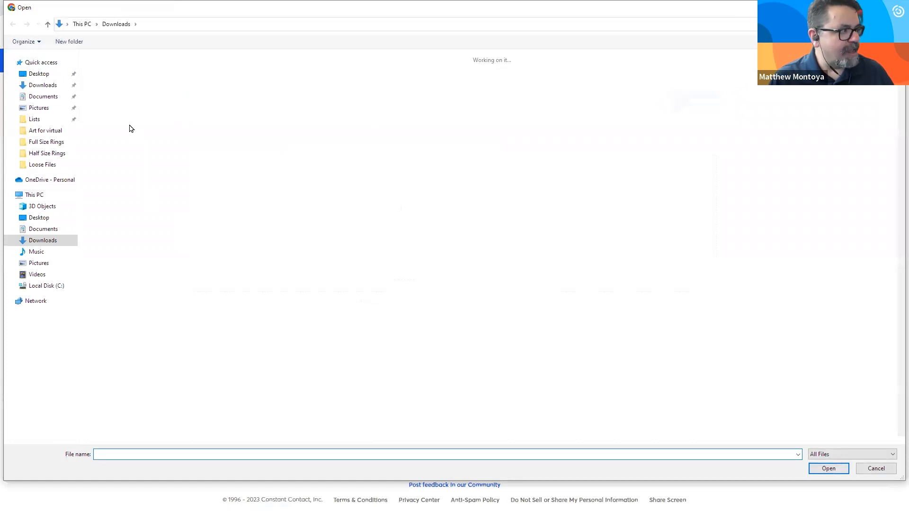
pyautogui.click(34, 120)
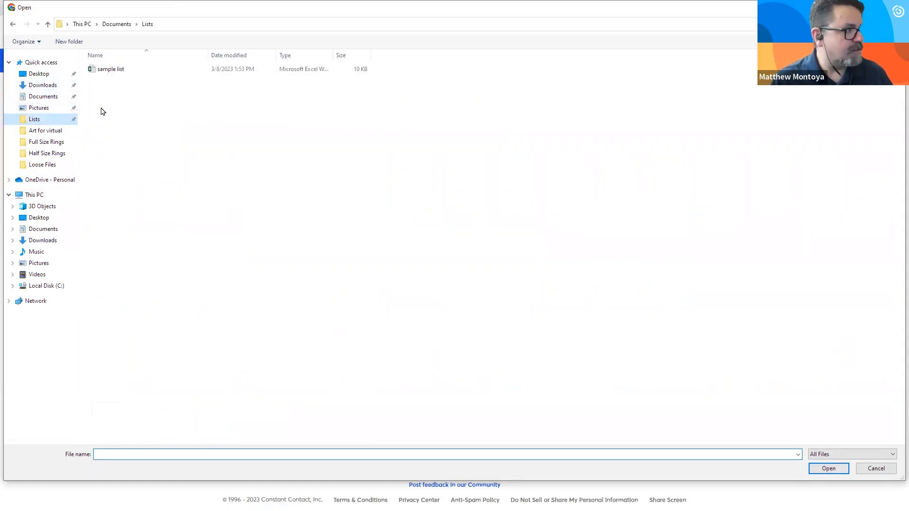
pyautogui.doubleClick(118, 70)
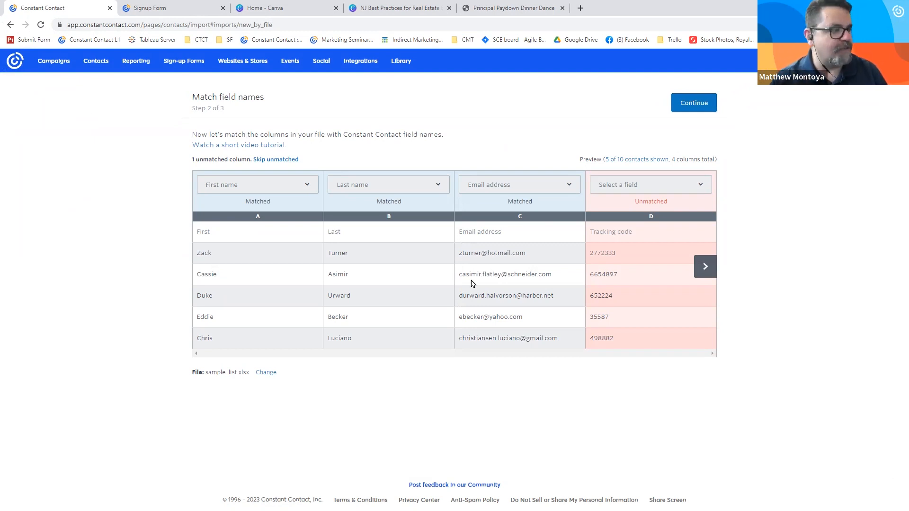
pyautogui.moveTo(458, 254); pyautogui.dragTo(527, 250)
pyautogui.moveTo(350, 255); pyautogui.dragTo(199, 256)
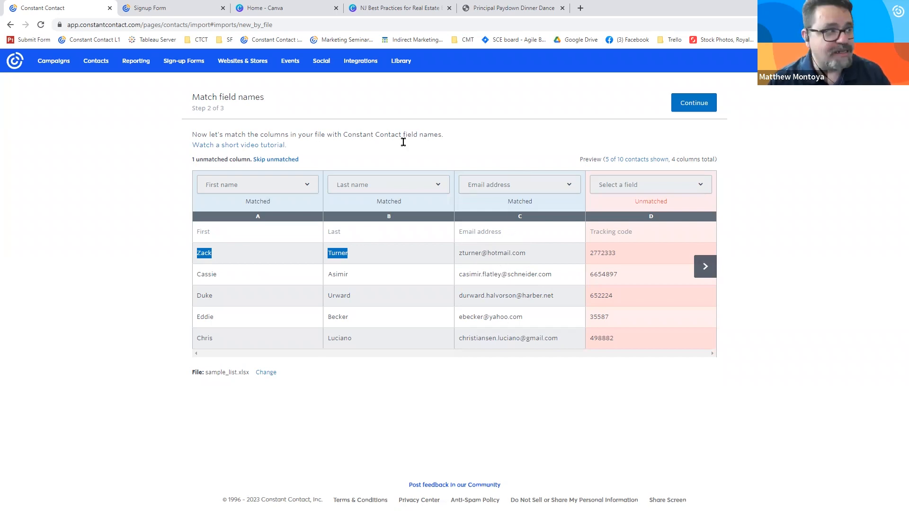
# - Examine the contact fields of the live "Learn more today" sign-up form and return to the contact import
pyautogui.click(161, 8)
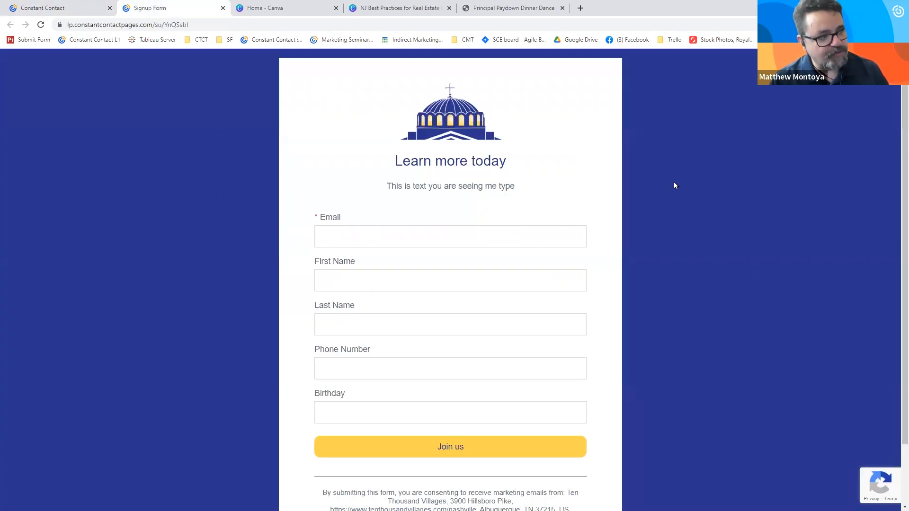
pyautogui.click(416, 277)
pyautogui.click(358, 187)
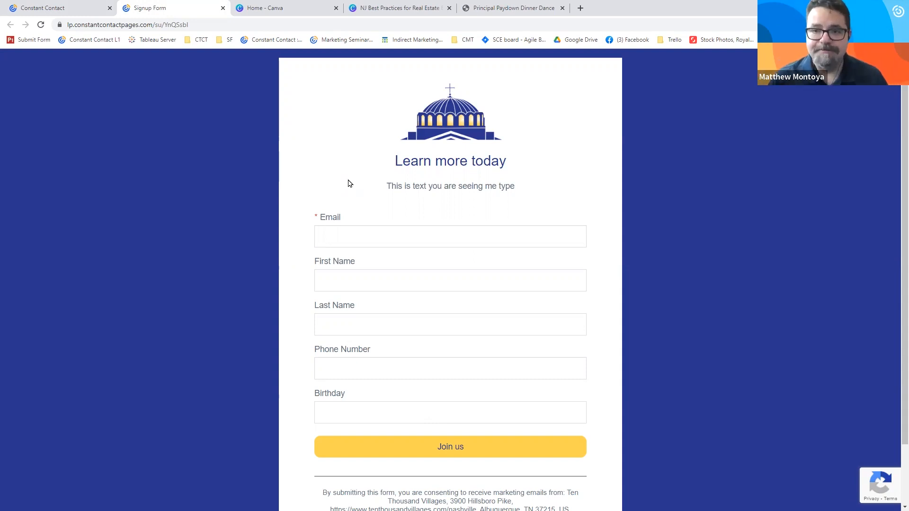
pyautogui.click(26, 5)
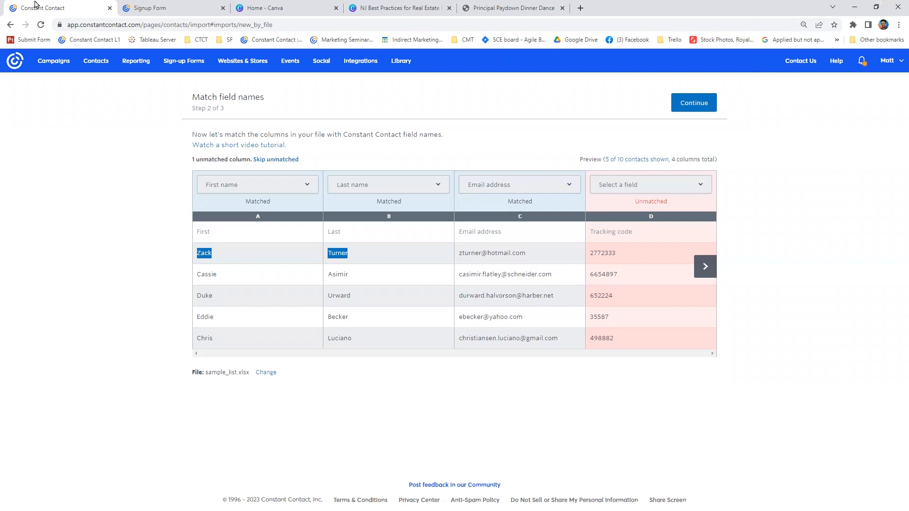
# - Abandon the contact import without saving and open the full list of contacts
pyautogui.click(94, 67)
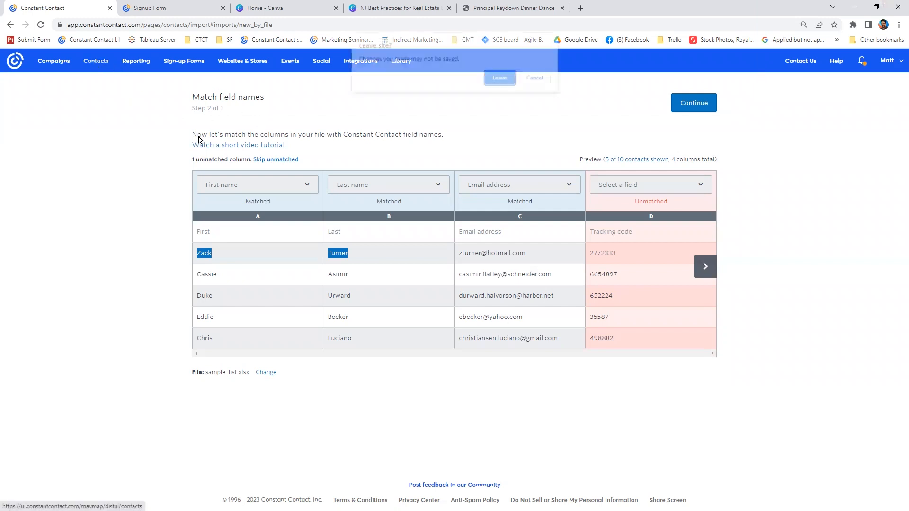
pyautogui.click(502, 80)
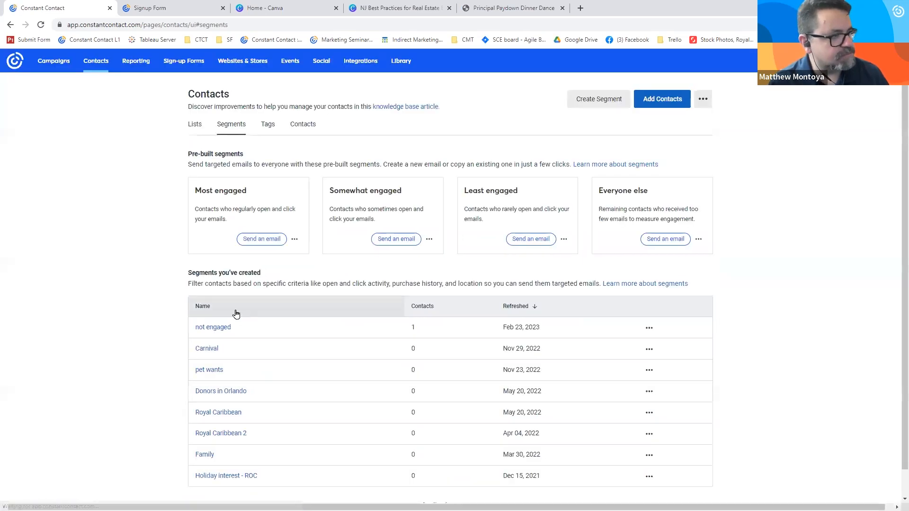
pyautogui.click(307, 131)
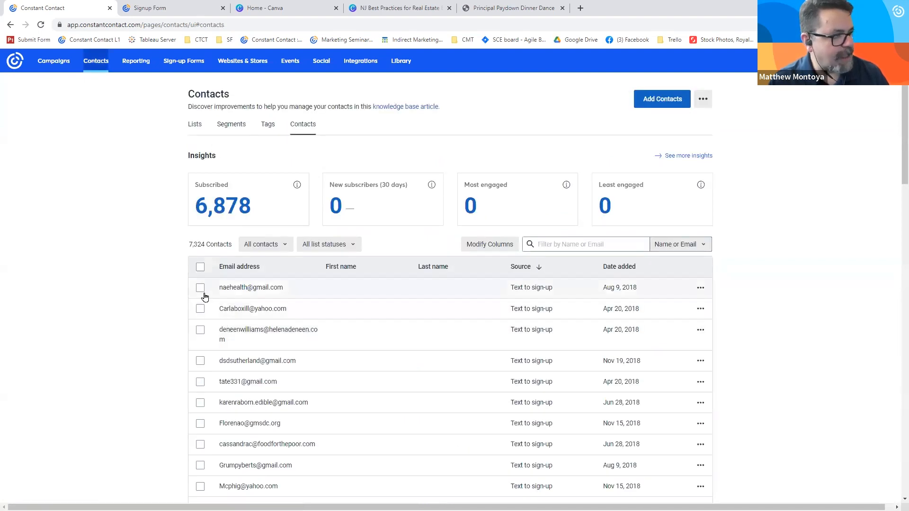
# - Select the first four contacts to examine the available bulk actions, and view the options for adding contacts
pyautogui.click(201, 287)
pyautogui.click(200, 309)
pyautogui.click(200, 330)
pyautogui.click(200, 360)
pyautogui.click(242, 245)
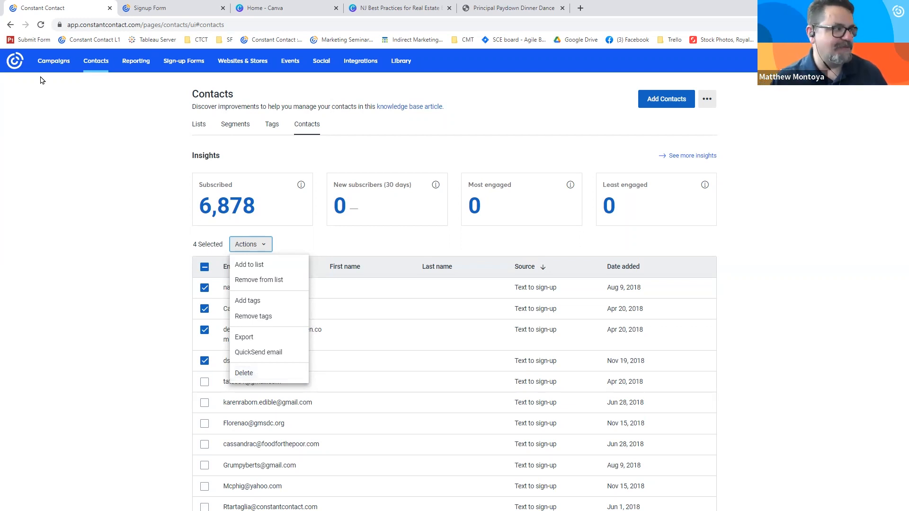
pyautogui.click(156, 145)
pyautogui.click(665, 102)
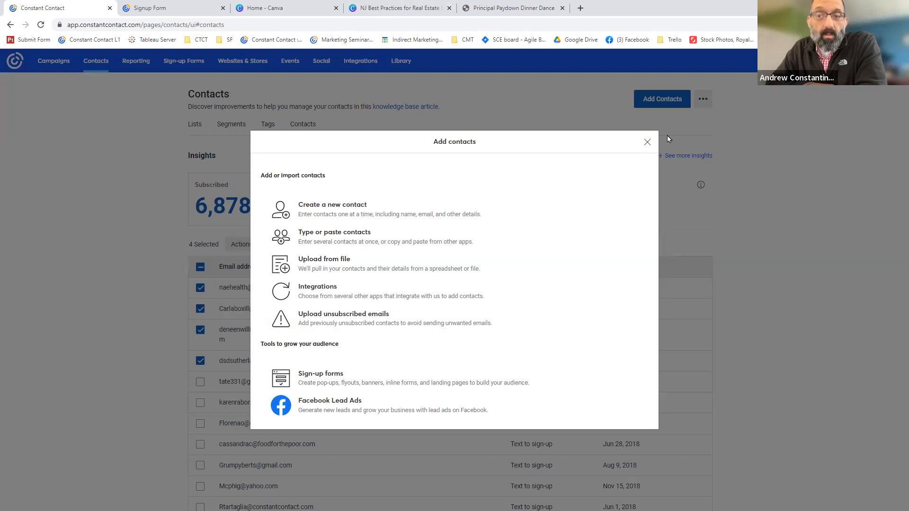
pyautogui.click(647, 142)
# - Open the Saint Demetrios Greek Orthodox Church custom landing page from the campaigns for editing
pyautogui.click(51, 65)
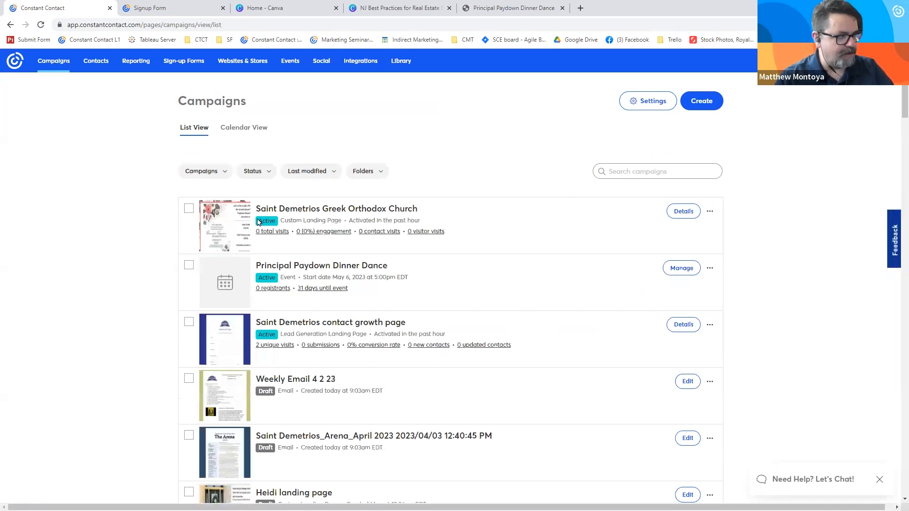
pyautogui.click(260, 209)
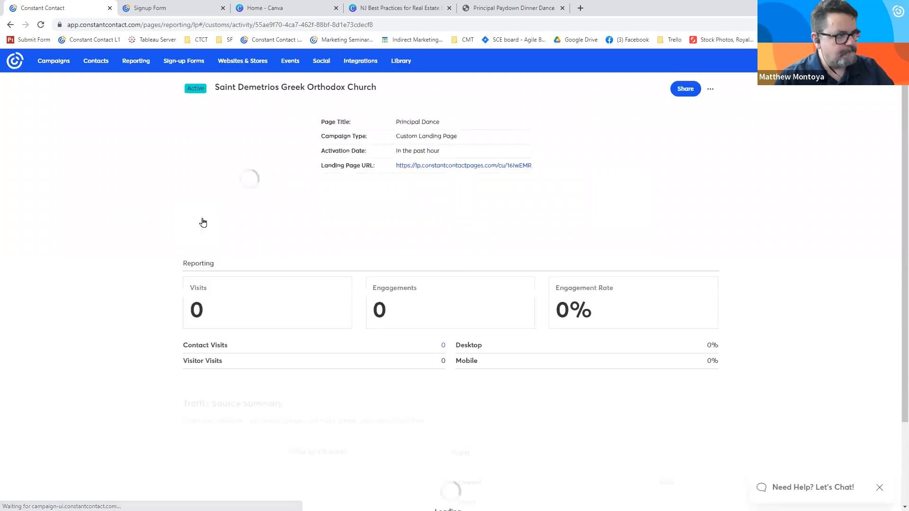
pyautogui.click(711, 94)
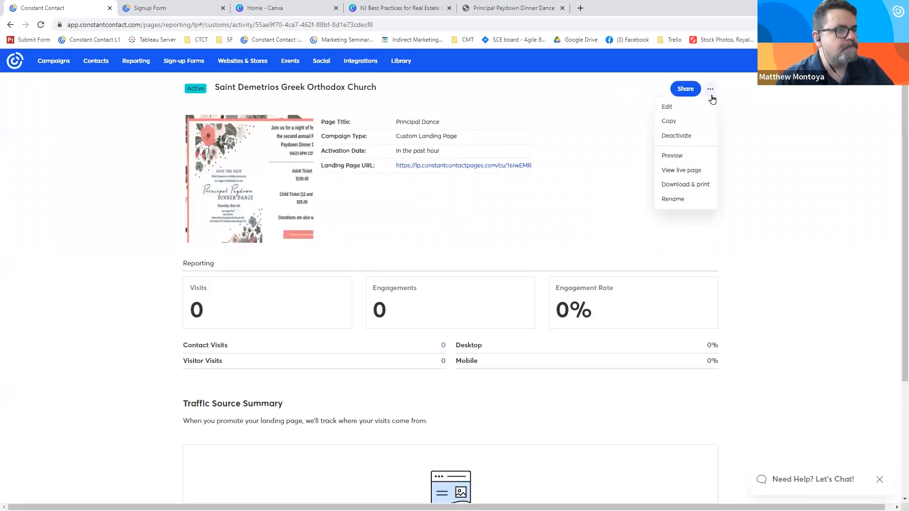
pyautogui.click(689, 108)
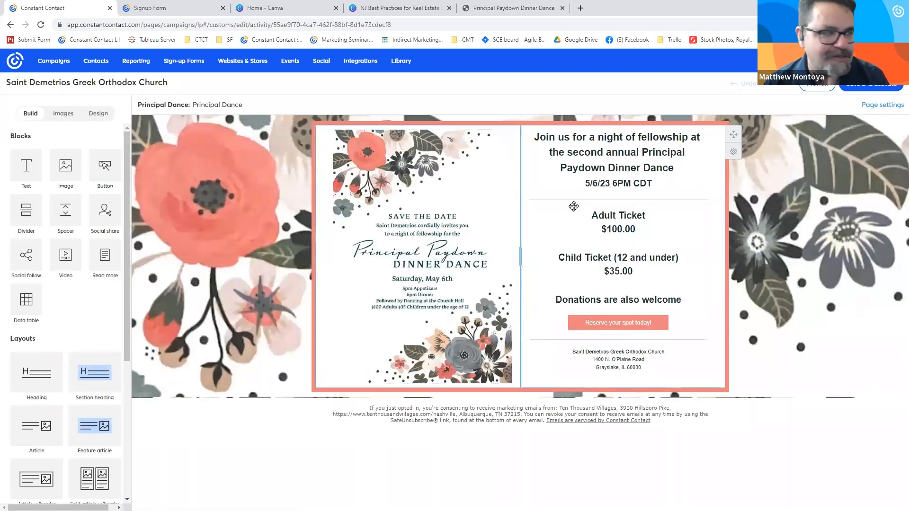
# - Examine the landing page's save-the-date image, ticket price text and church address text blocks
pyautogui.click(371, 215)
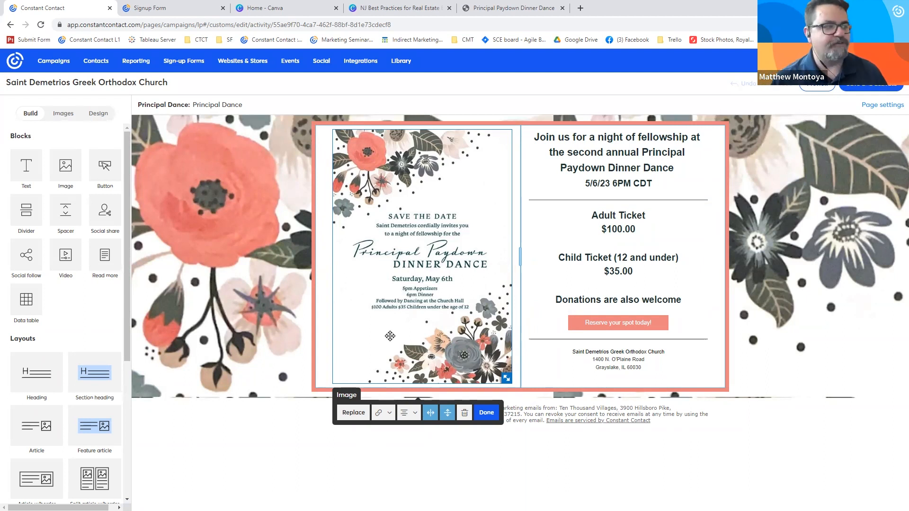
pyautogui.click(656, 258)
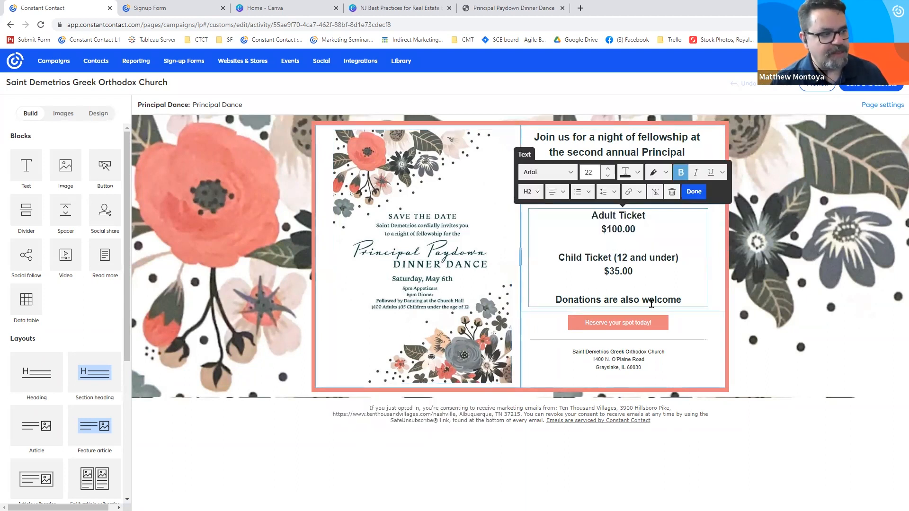
pyautogui.click(642, 364)
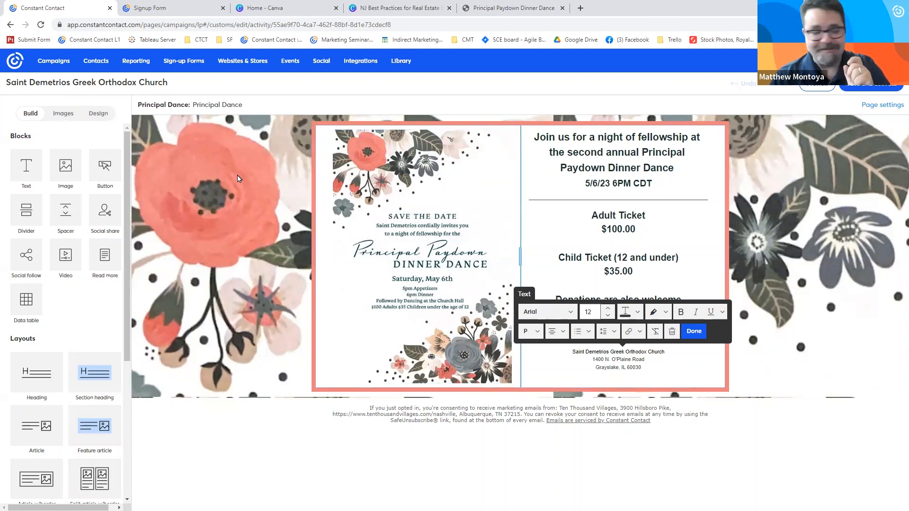
# - Try the Saturday of Lazarus retreat image as the page's custom outer background, undo it and return to the background settings
pyautogui.click(107, 121)
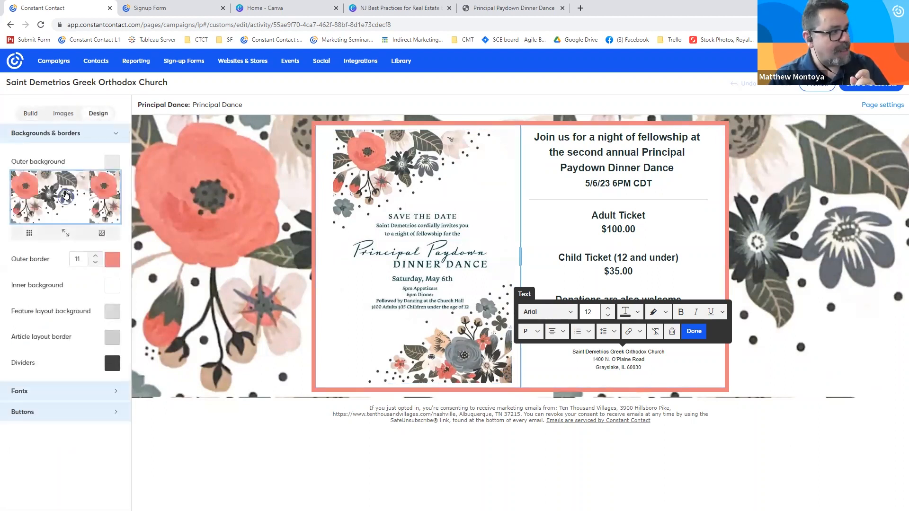
pyautogui.click(66, 196)
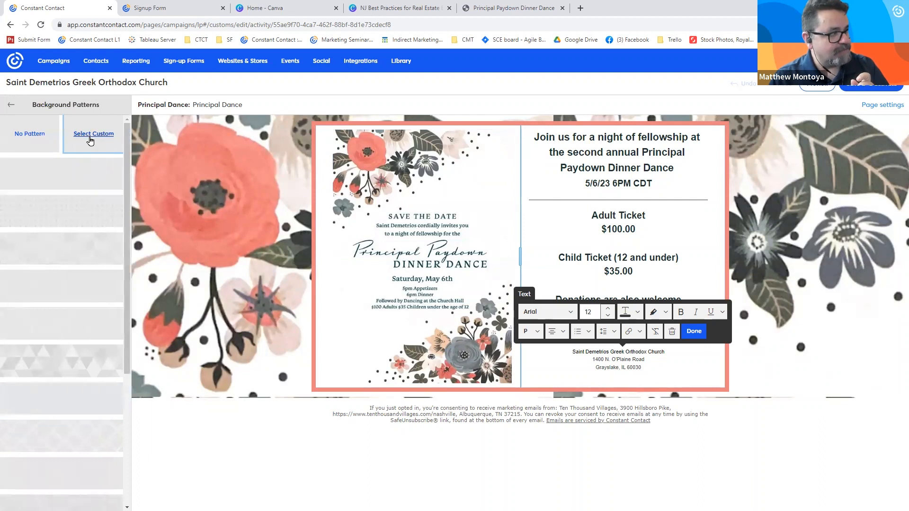
pyautogui.click(92, 139)
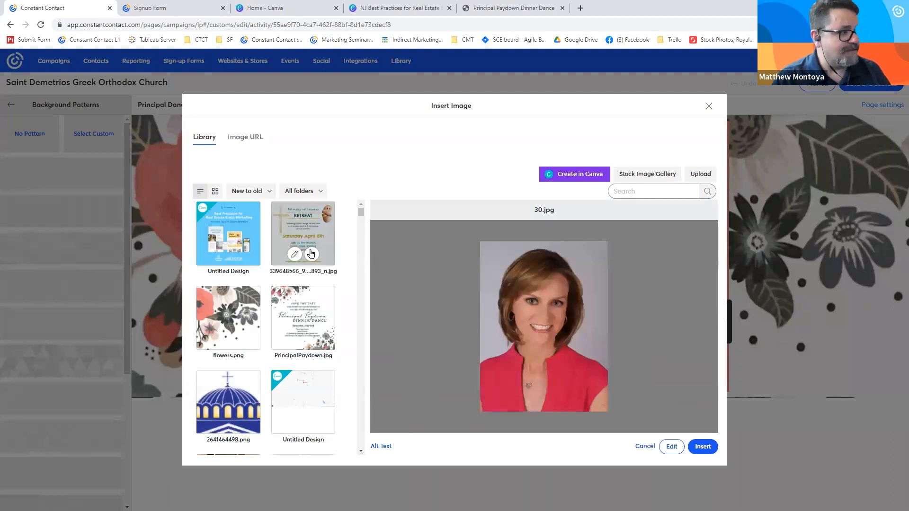
pyautogui.click(316, 253)
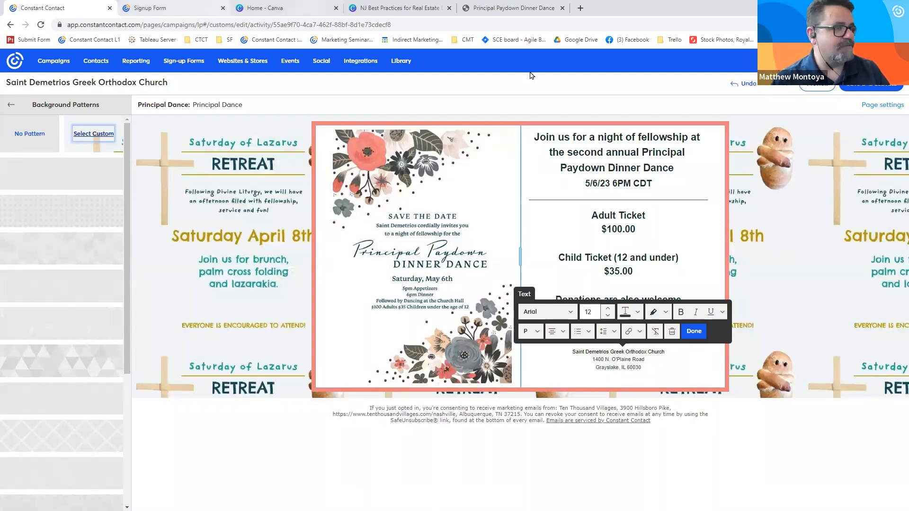
pyautogui.click(748, 84)
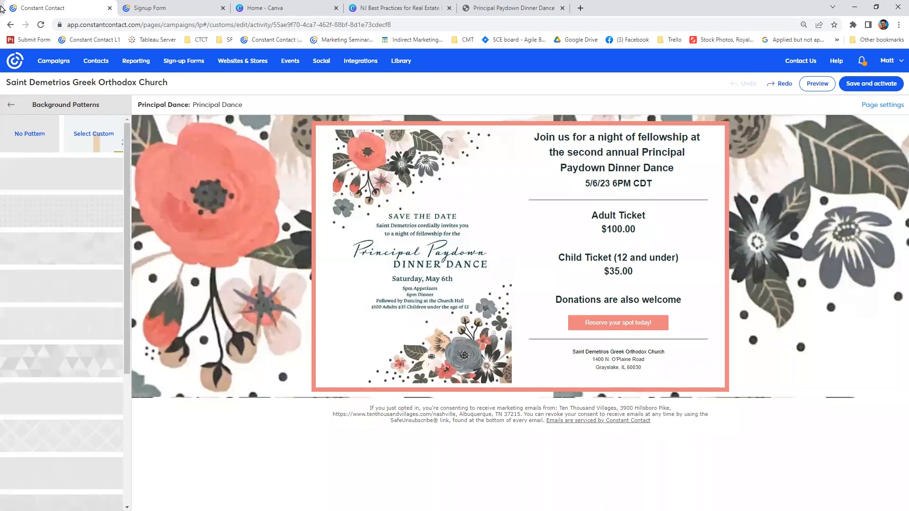
pyautogui.click(13, 106)
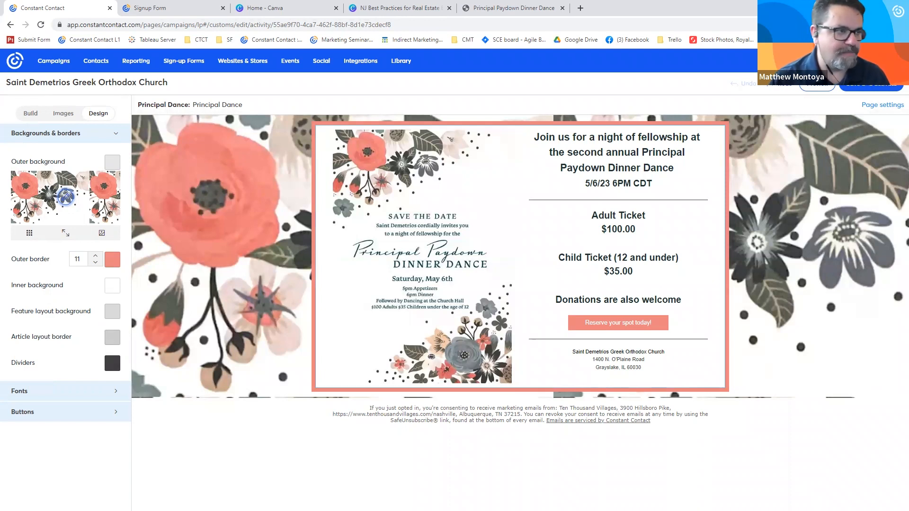
# - Search the help for "background" and open the article "Add a custom background image to an email"
pyautogui.click(829, 84)
pyautogui.click(834, 114)
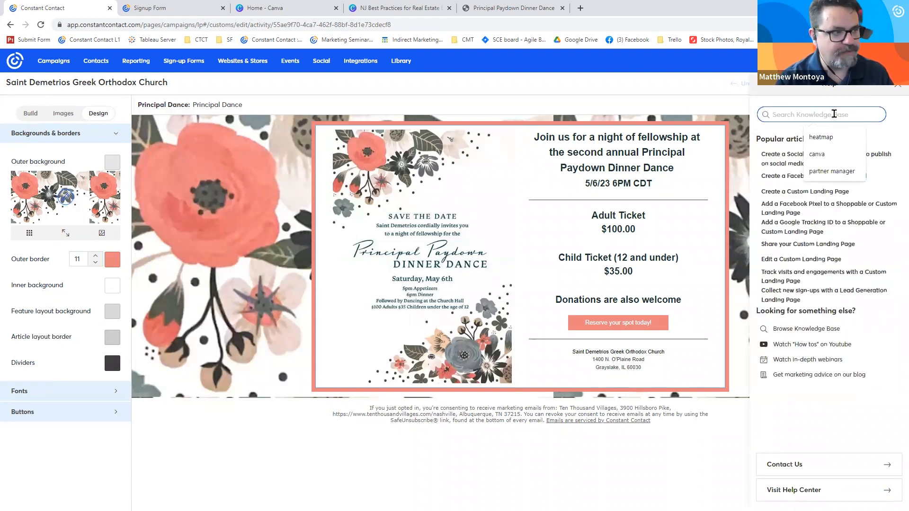
pyautogui.write('backgrou')
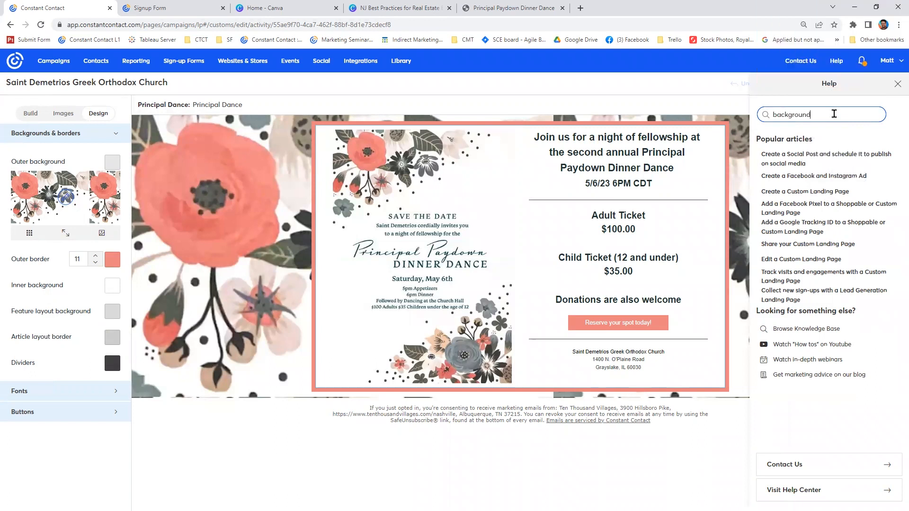
pyautogui.write('nd')
pyautogui.press('Return')
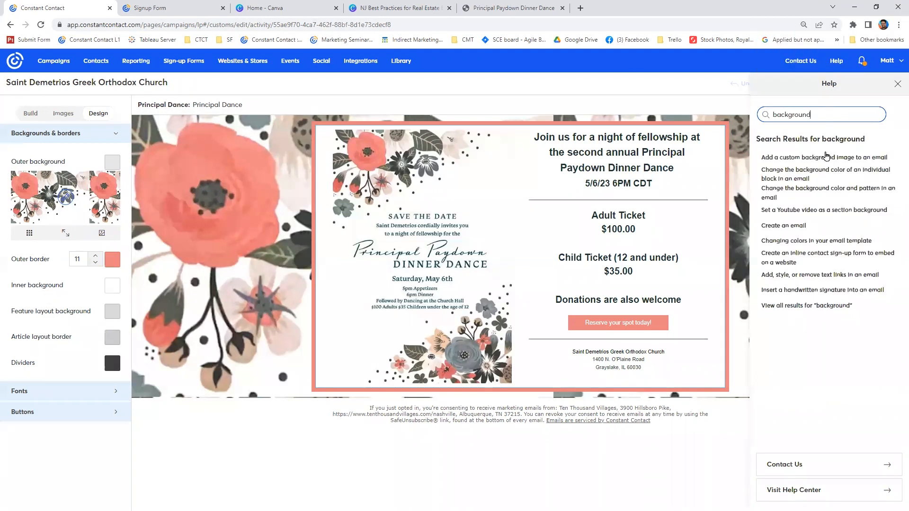
pyautogui.click(826, 161)
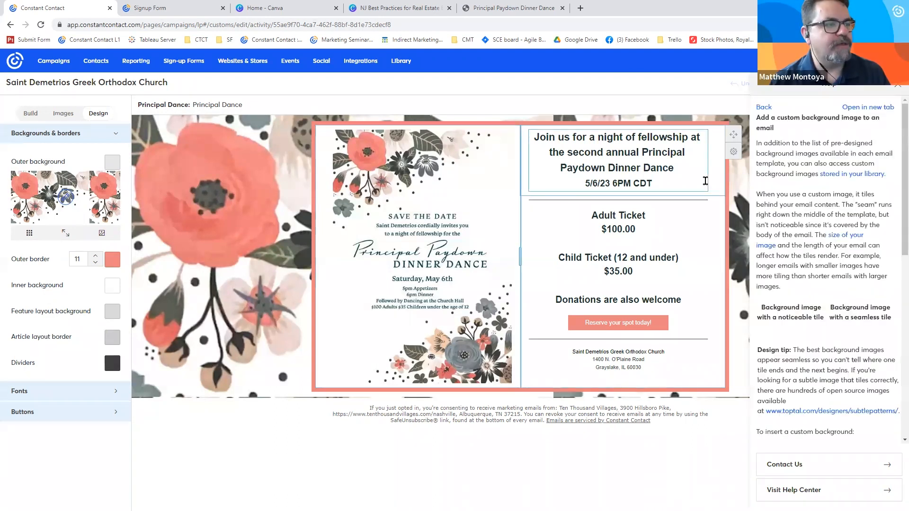
# - View the article's noticeable and seamless tile examples in a separate page, and return to the landing page editor with the help closed
pyautogui.click(870, 111)
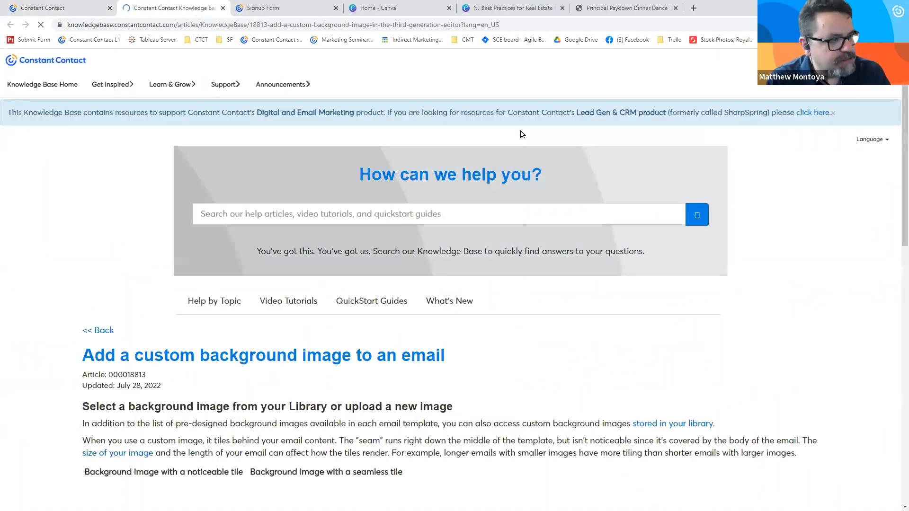
pyautogui.scroll(-6, 784, 259)
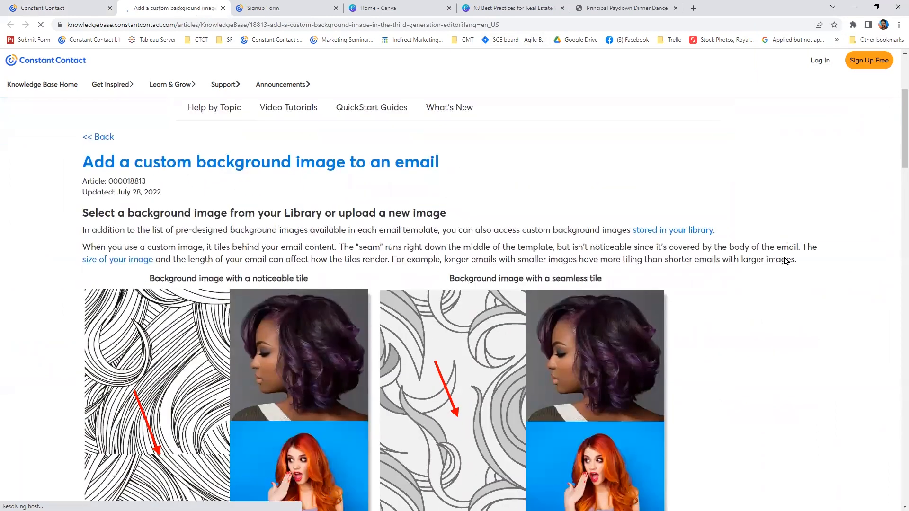
pyautogui.click(78, 11)
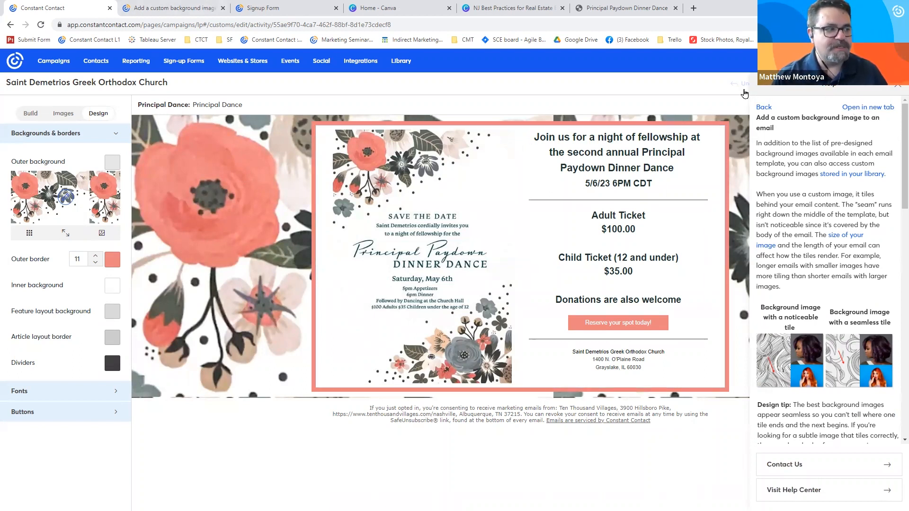
pyautogui.click(898, 86)
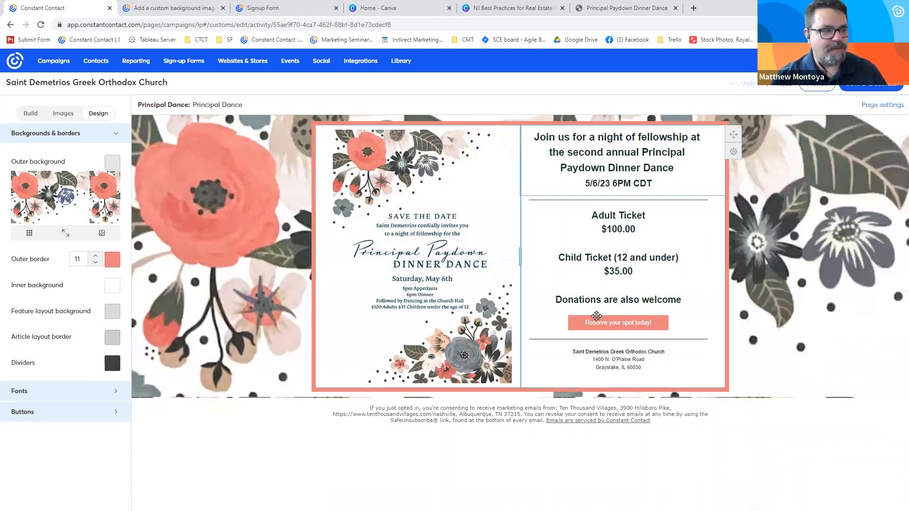
# - Add two empty image blocks stacked below the dinner dance content of the landing page
pyautogui.click(39, 113)
pyautogui.moveTo(50, 169); pyautogui.dragTo(535, 385)
pyautogui.moveTo(65, 166); pyautogui.dragTo(520, 407)
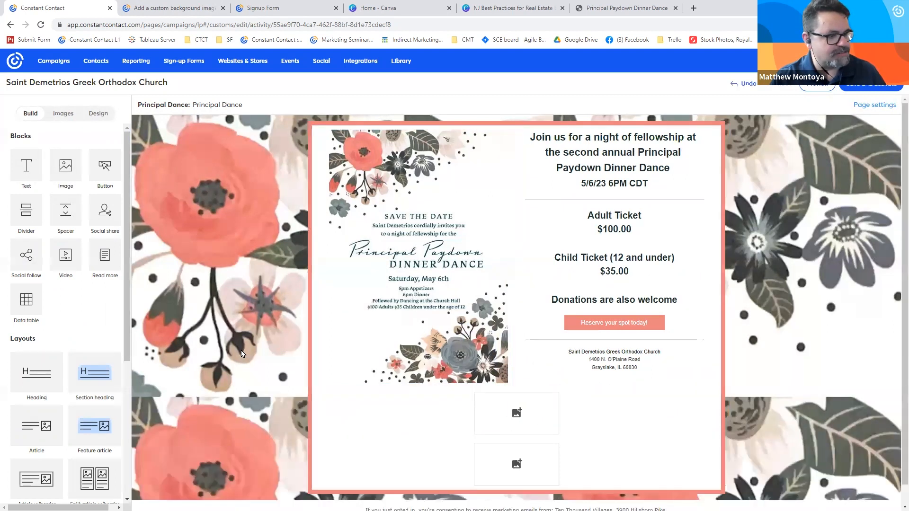
# - Check the background's tiling at the page's end, review the article's seamless tile example and design tip, and return to the landing page editor
pyautogui.scroll(-1, 241, 353)
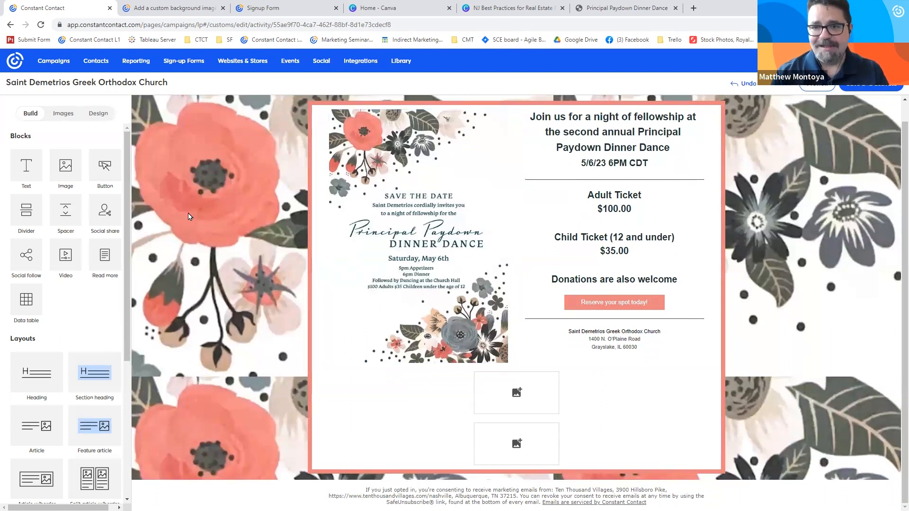
pyautogui.click(171, 9)
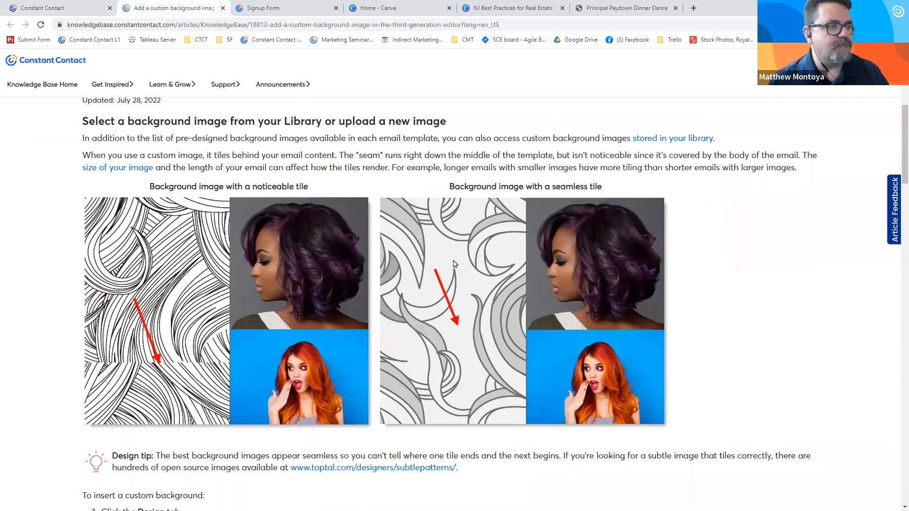
pyautogui.scroll(-1, 859, 308)
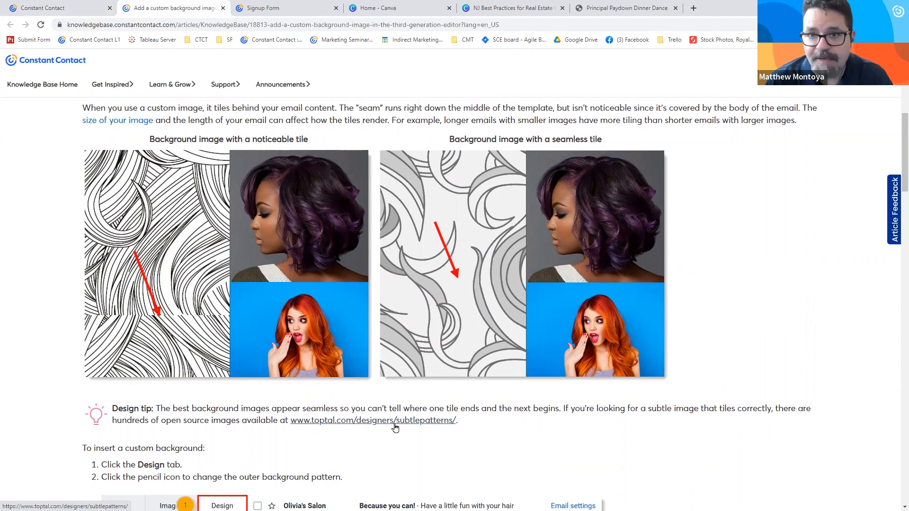
pyautogui.click(71, 8)
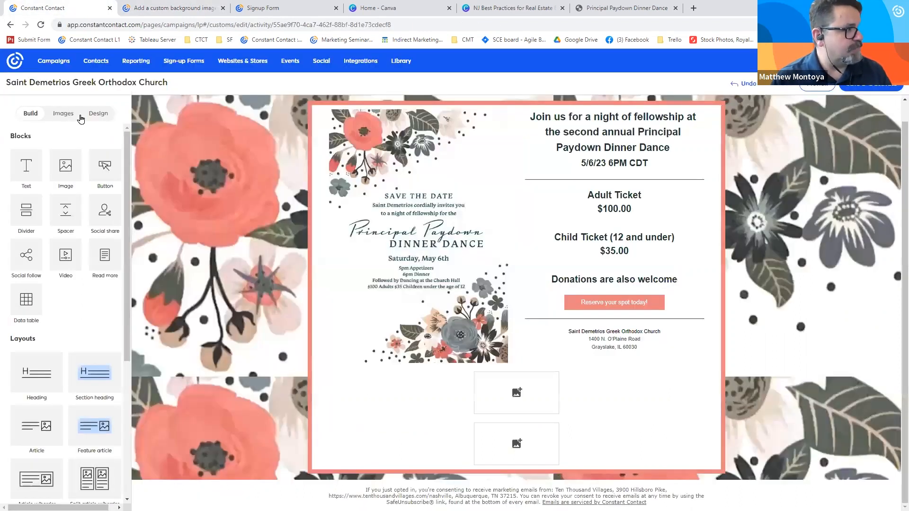
# - Replace the landing page's custom floral outer background with the built-in triangle pattern and color it light coral
pyautogui.click(104, 117)
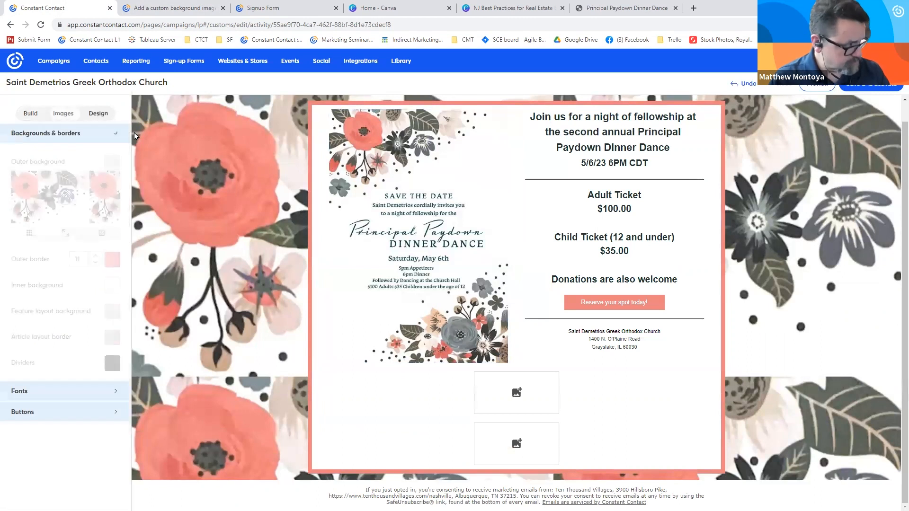
pyautogui.click(64, 198)
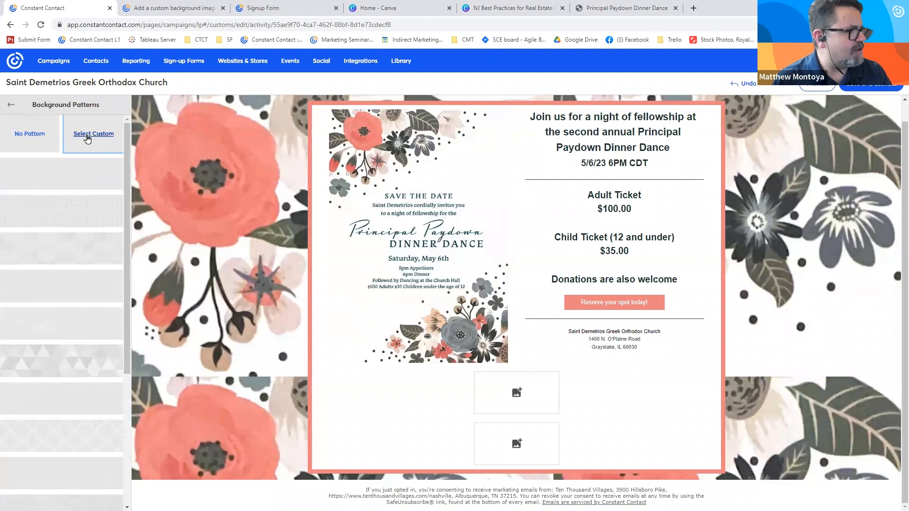
pyautogui.click(30, 134)
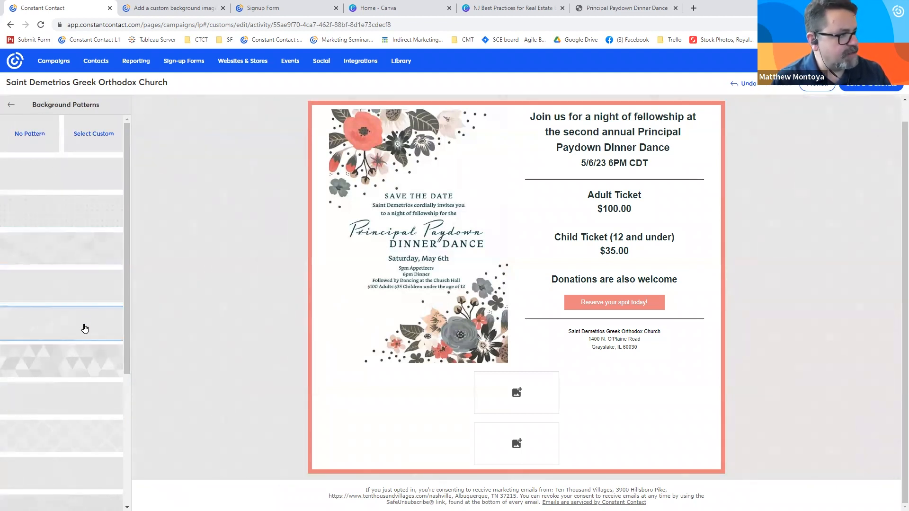
pyautogui.scroll(-1, 82, 350)
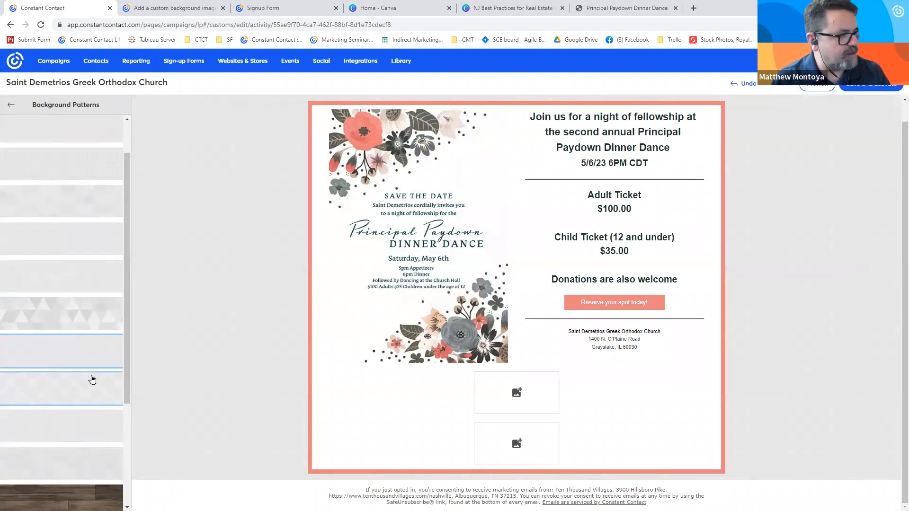
pyautogui.click(77, 311)
pyautogui.click(11, 105)
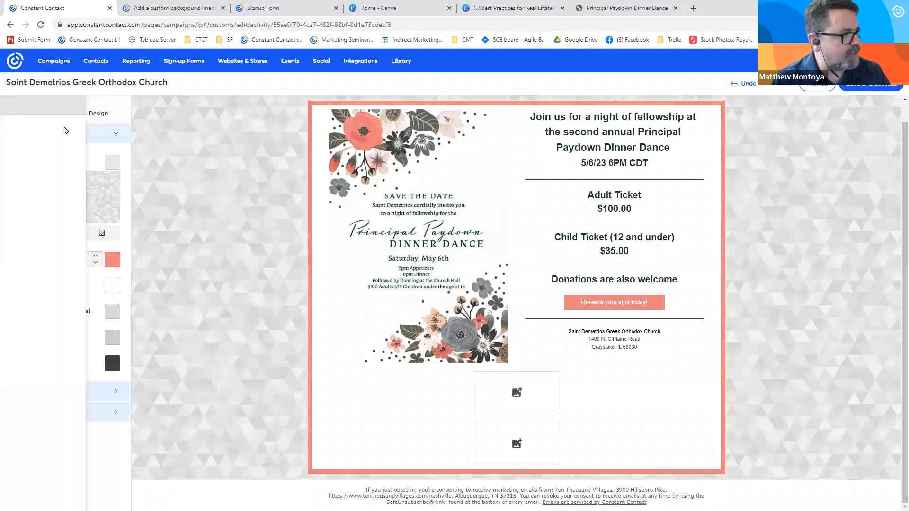
pyautogui.click(112, 162)
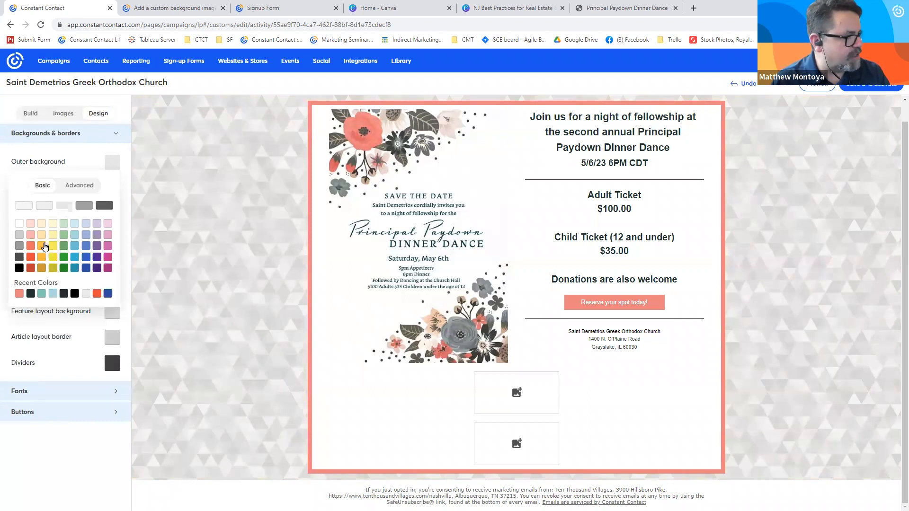
pyautogui.click(30, 234)
pyautogui.click(47, 116)
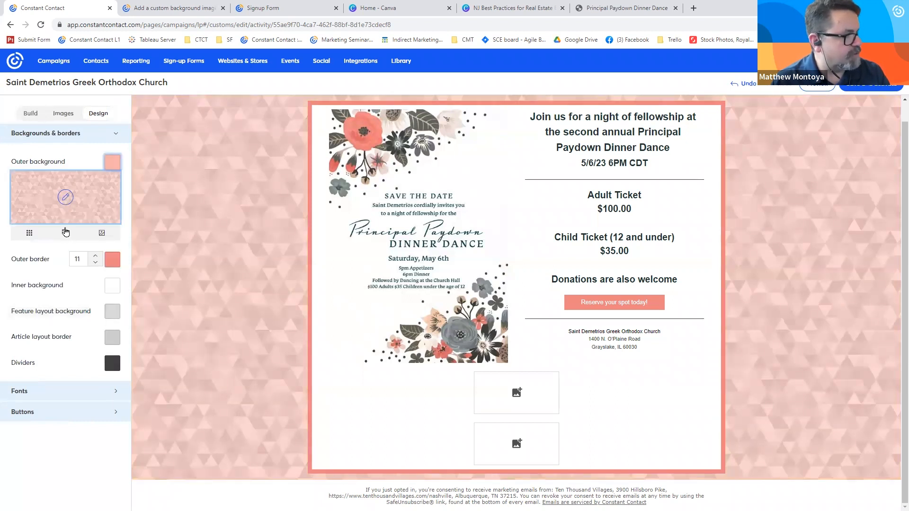
# - Try the swirling floral and triangle patterns on the outer background, and apply the pattern listed directly below the triangles
pyautogui.click(65, 197)
pyautogui.click(70, 284)
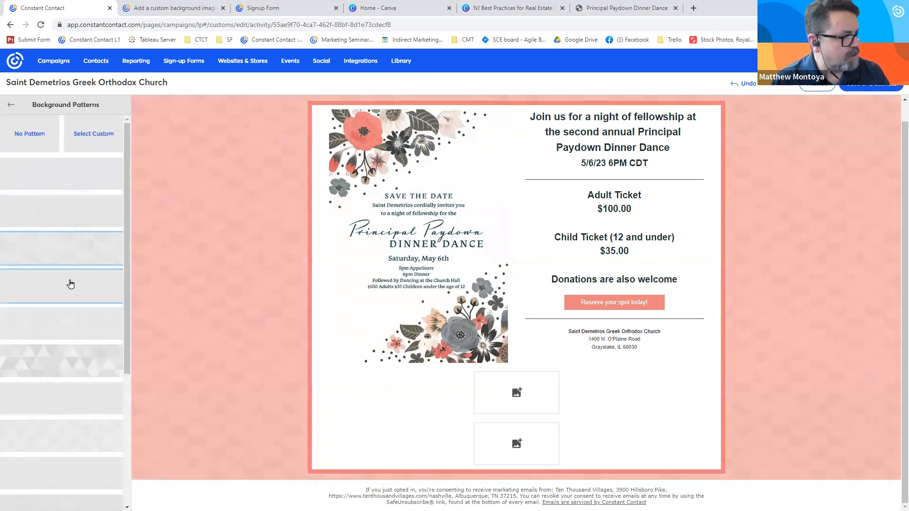
pyautogui.click(73, 361)
pyautogui.click(83, 395)
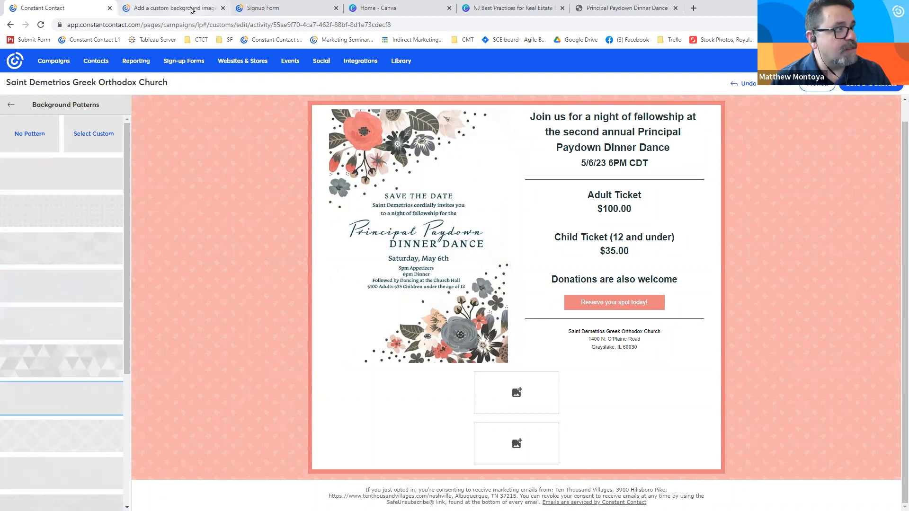
# - Go from the background image article to the Knowledge Base home and open its video tutorials
pyautogui.click(192, 11)
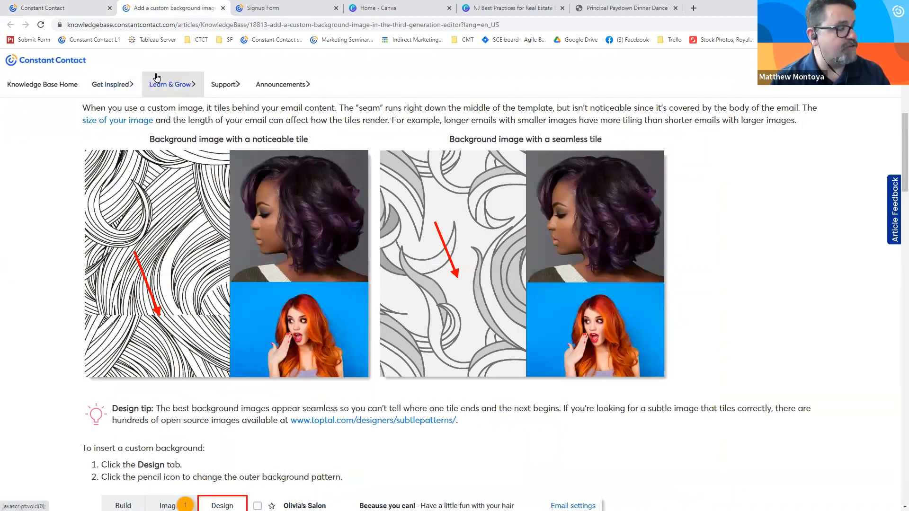
pyautogui.click(42, 84)
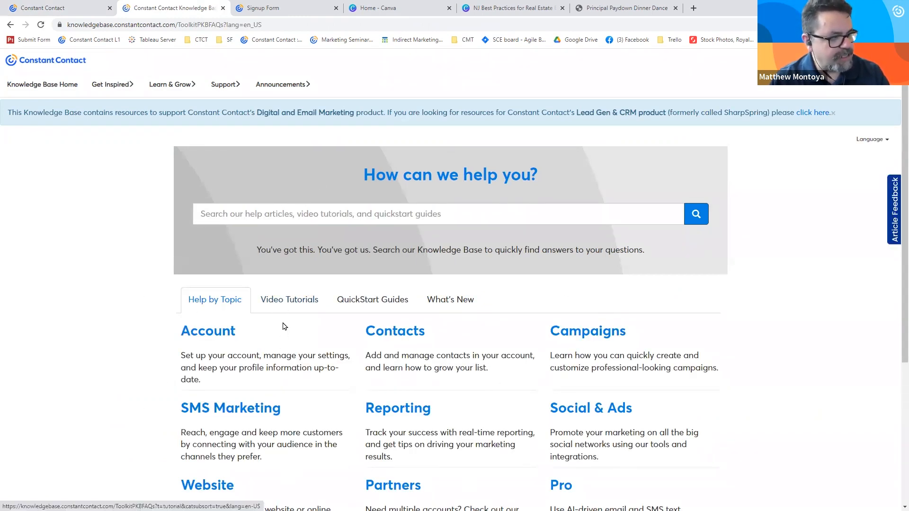
pyautogui.click(281, 308)
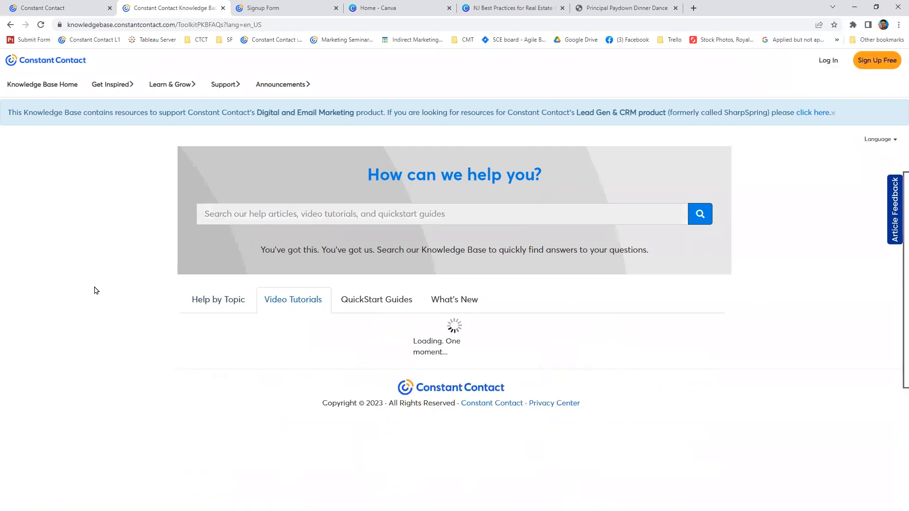